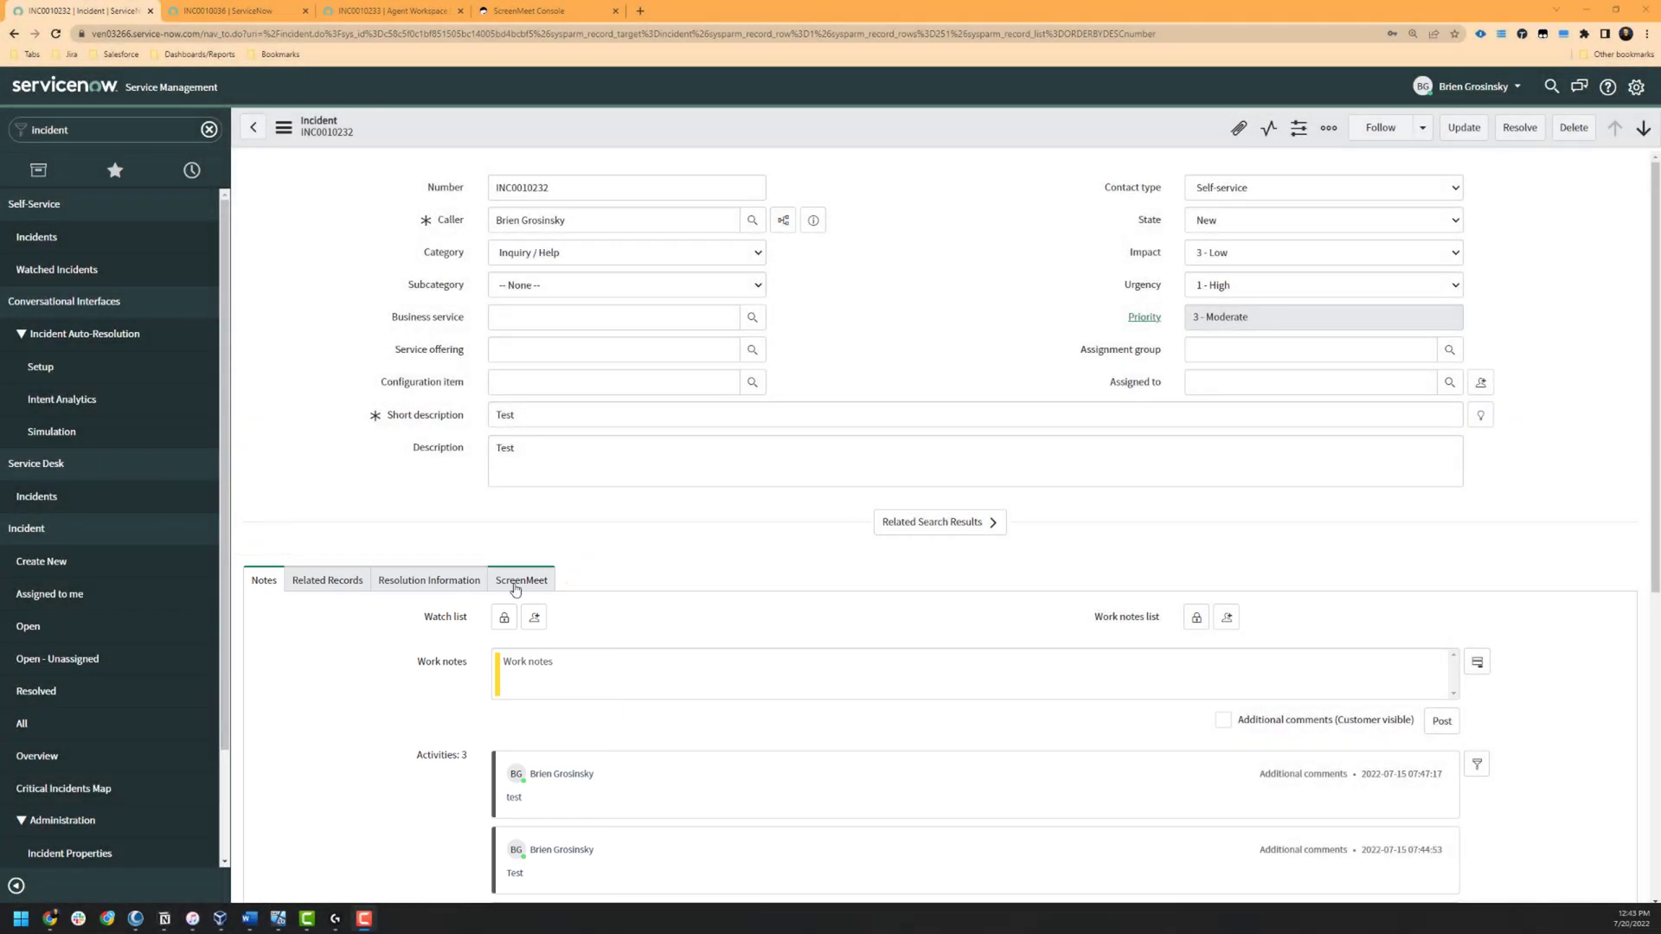
Step: Open the ScreenMeet panel on the printer incident, then on INC0010233, in Agent Workspace
left_click(514, 582)
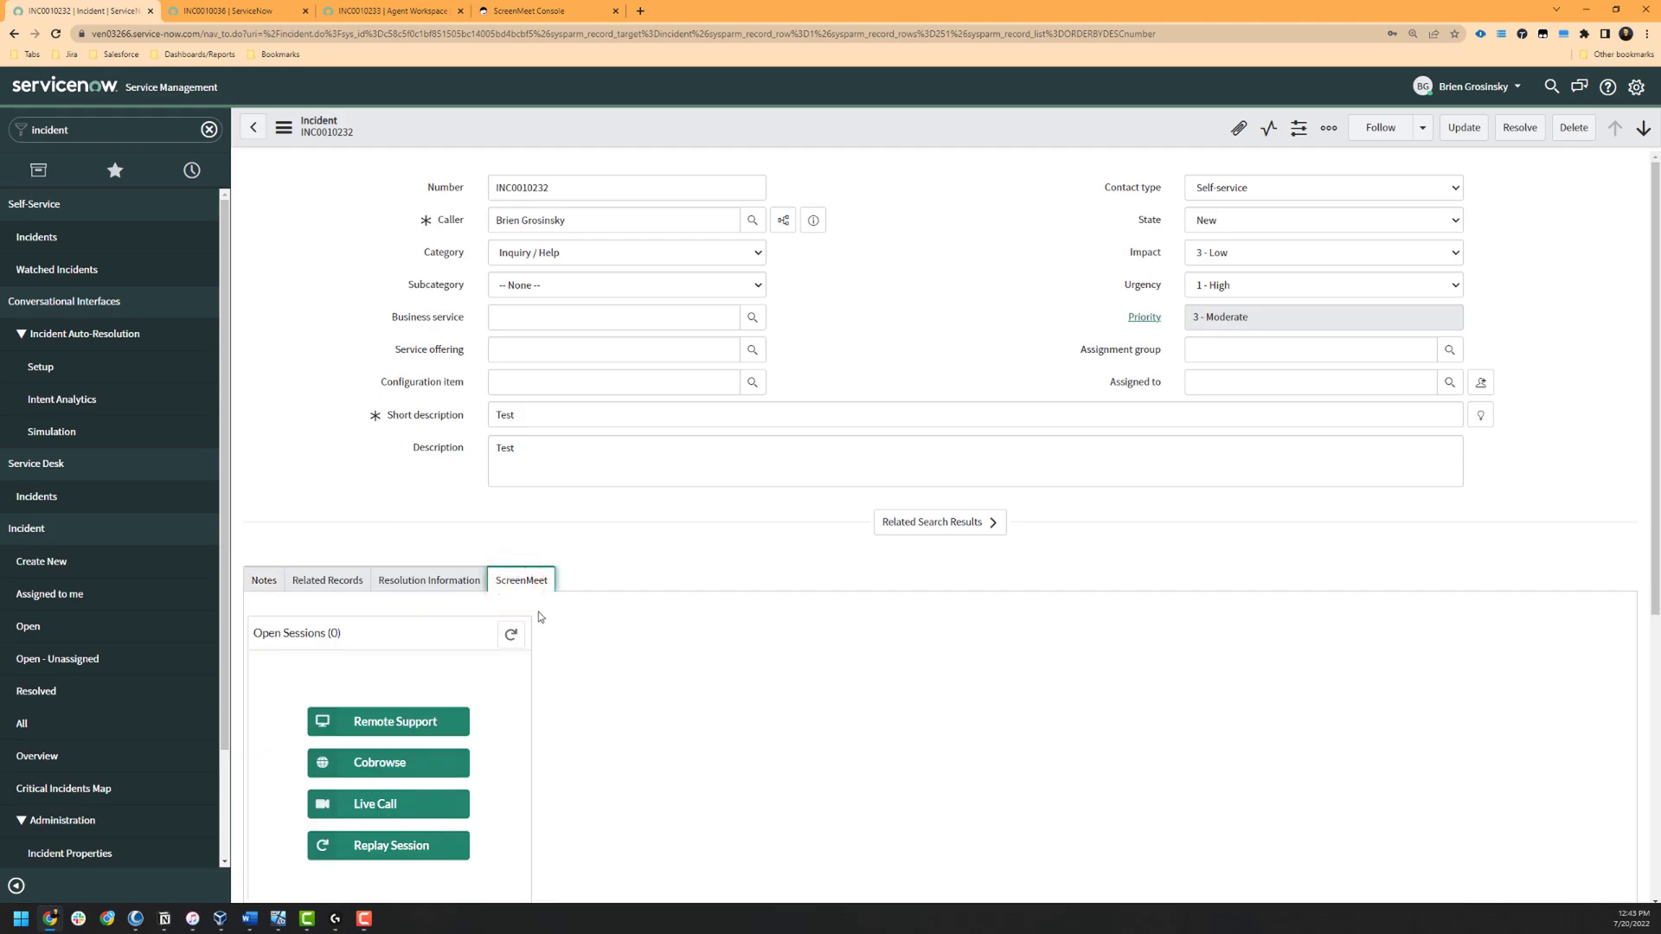
left_click(251, 10)
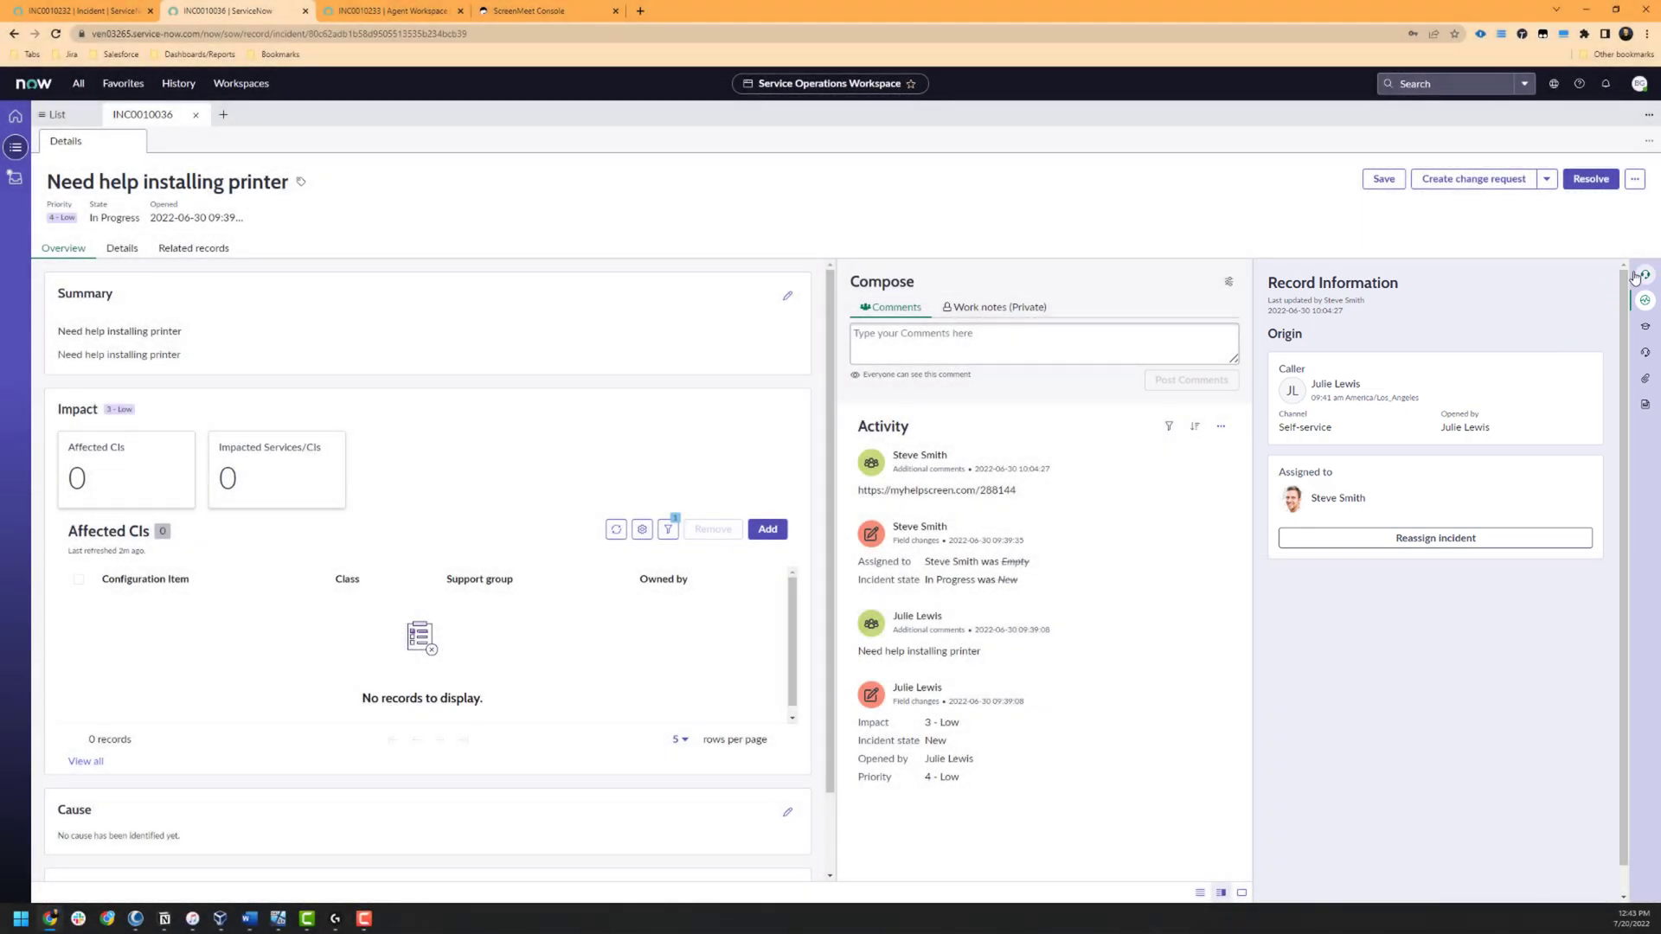
left_click(1644, 276)
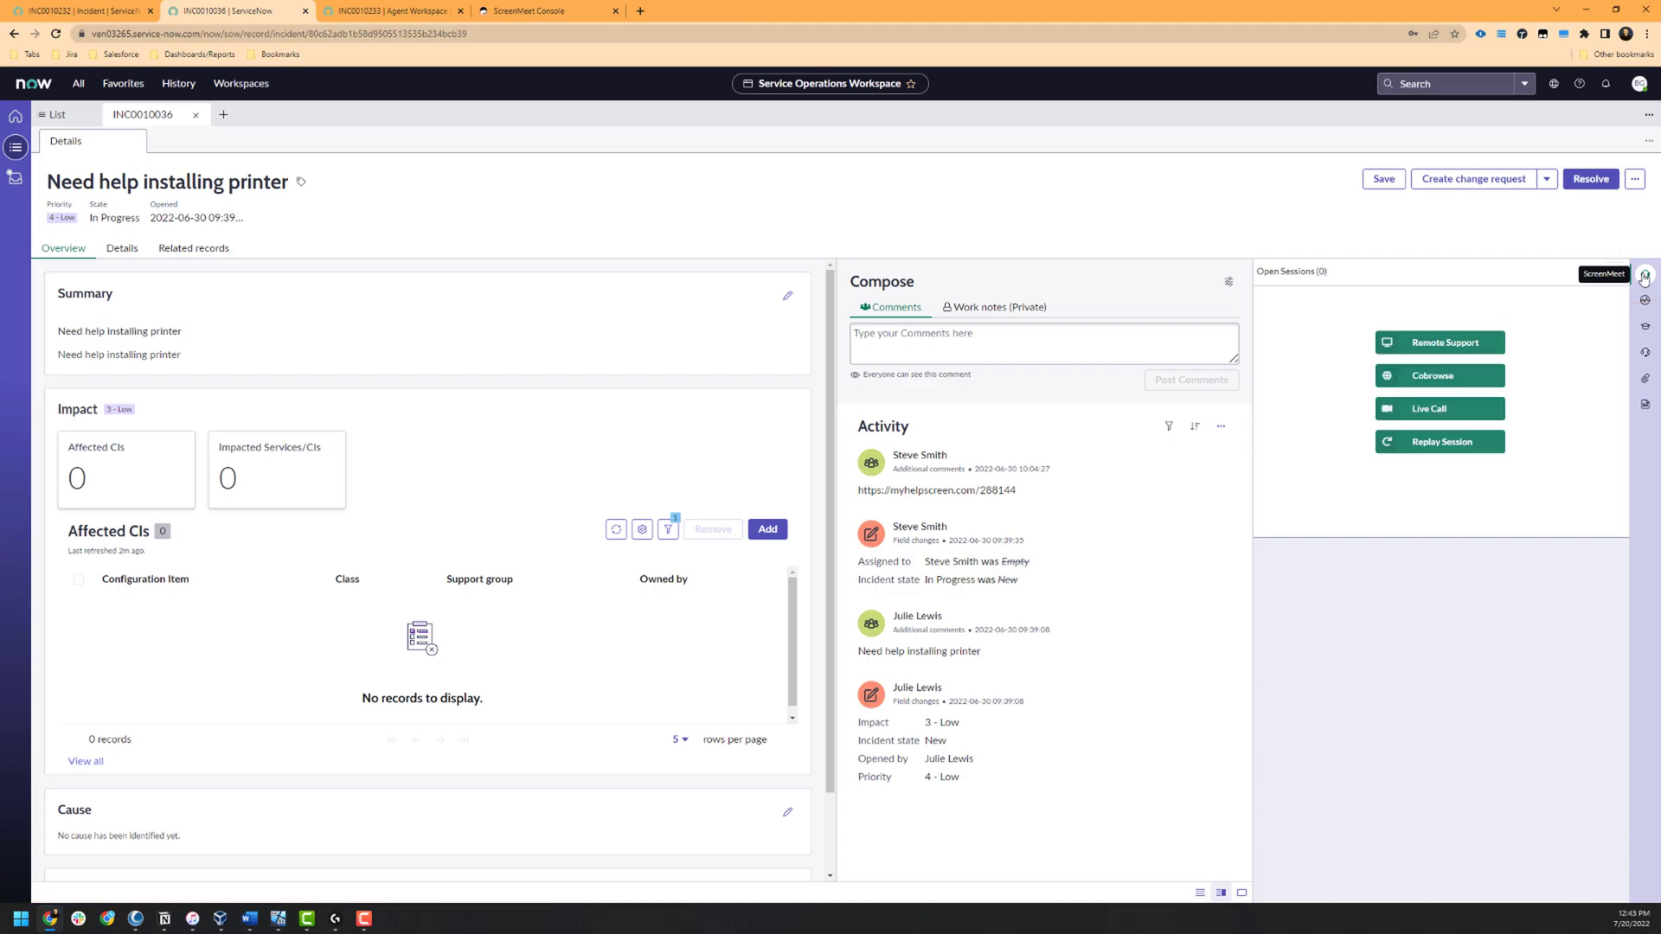
left_click(394, 10)
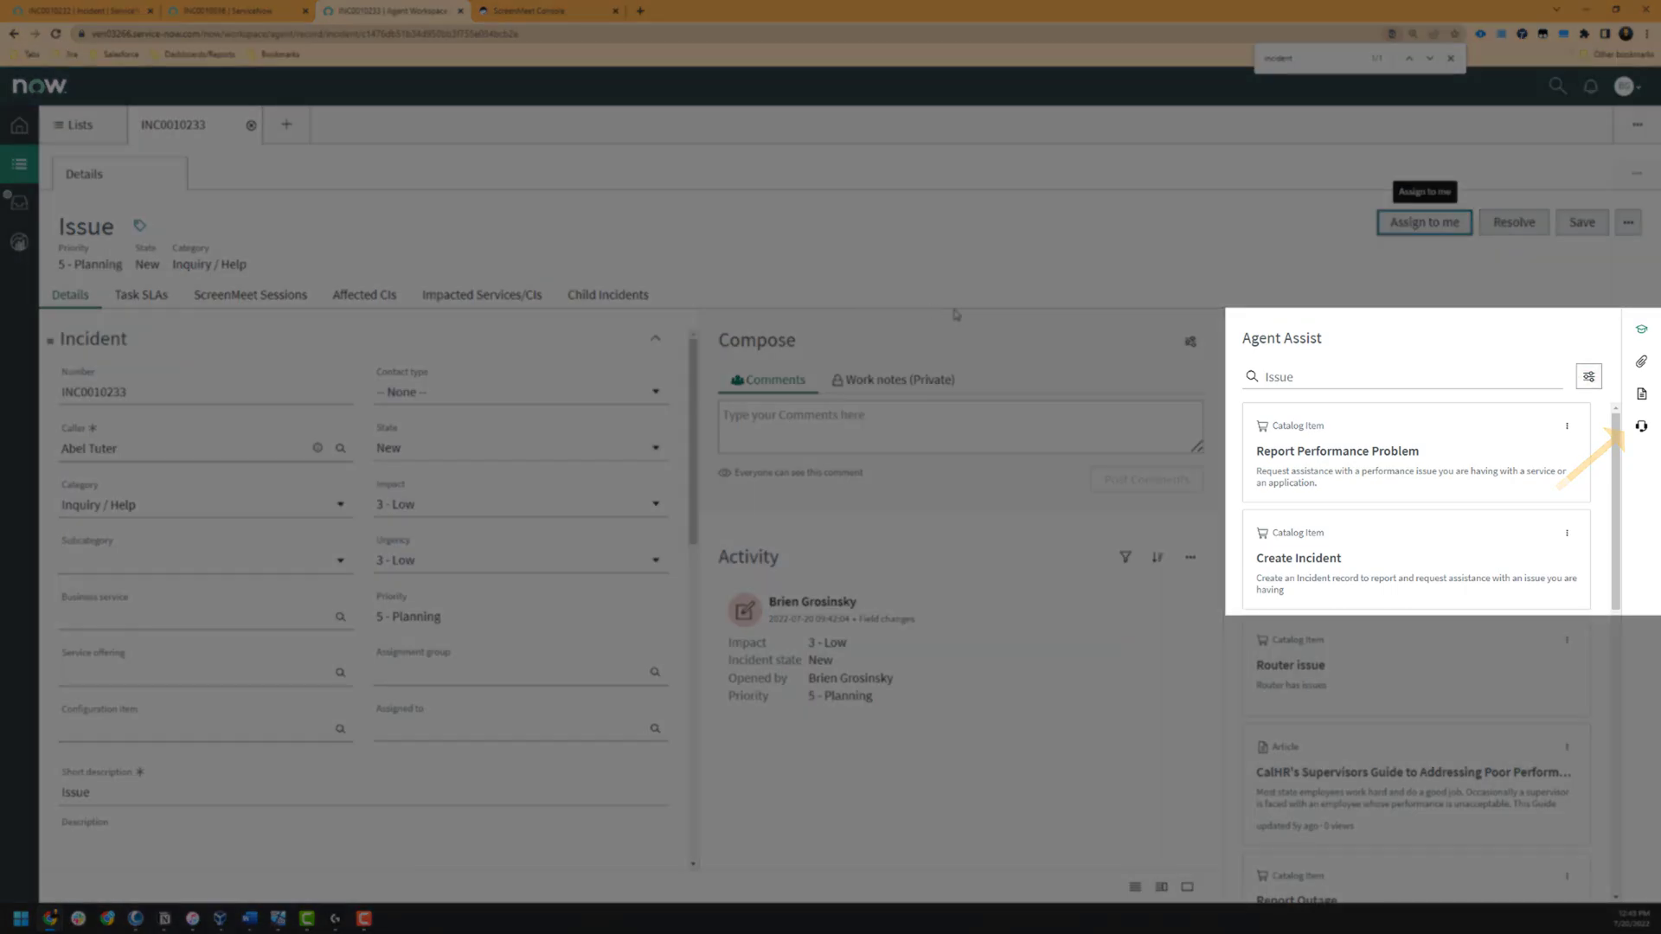
left_click(1641, 428)
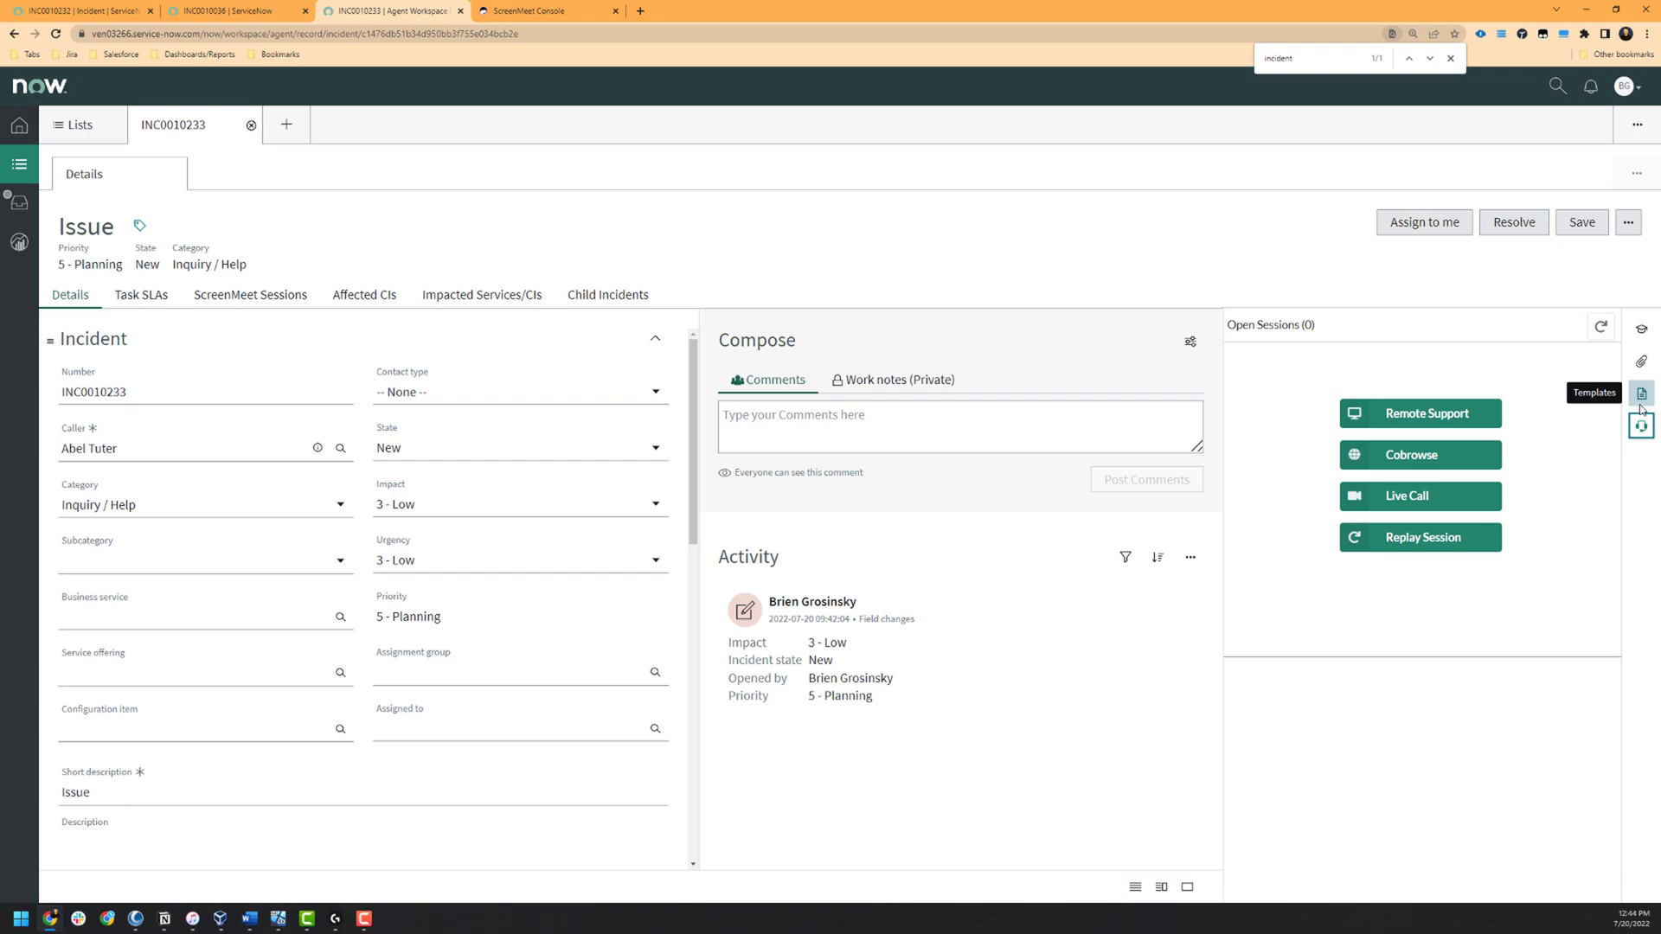
Step: Create a recorded Remote Support session on INC0010233, issuing a PIN and support link
left_click(1453, 415)
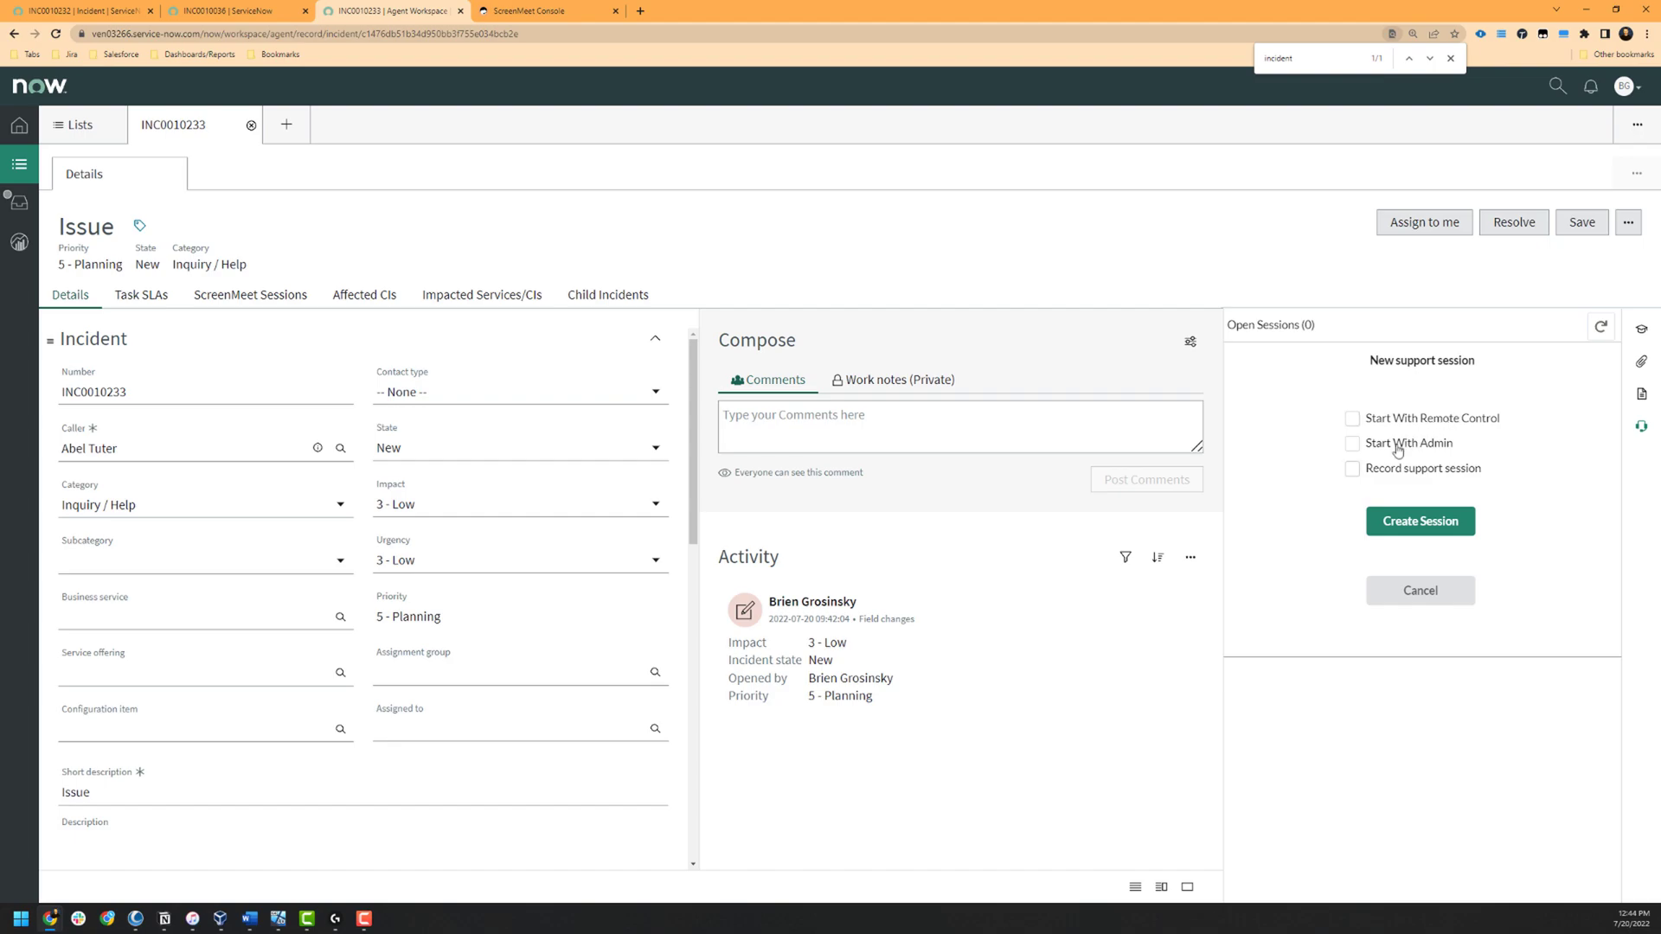
left_click(1352, 468)
left_click(1424, 522)
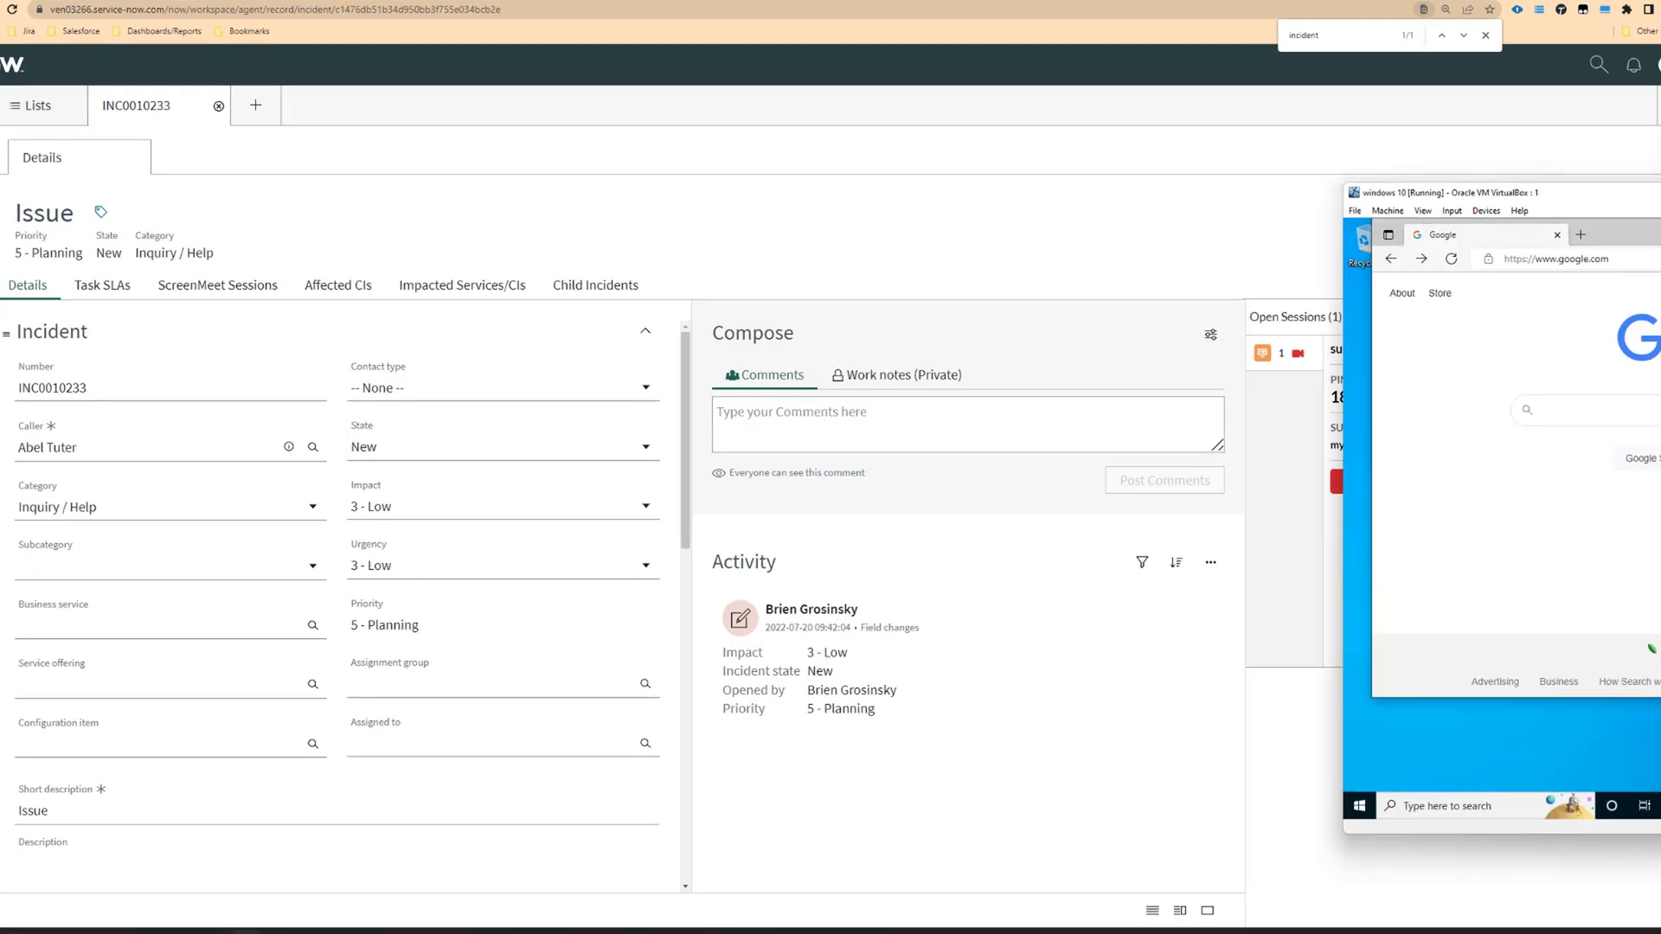
Step: In the VM, open the support link, download and run the ScreenMeet app, and allow screen sharing
left_click_drag(1660, 203, 998, 203)
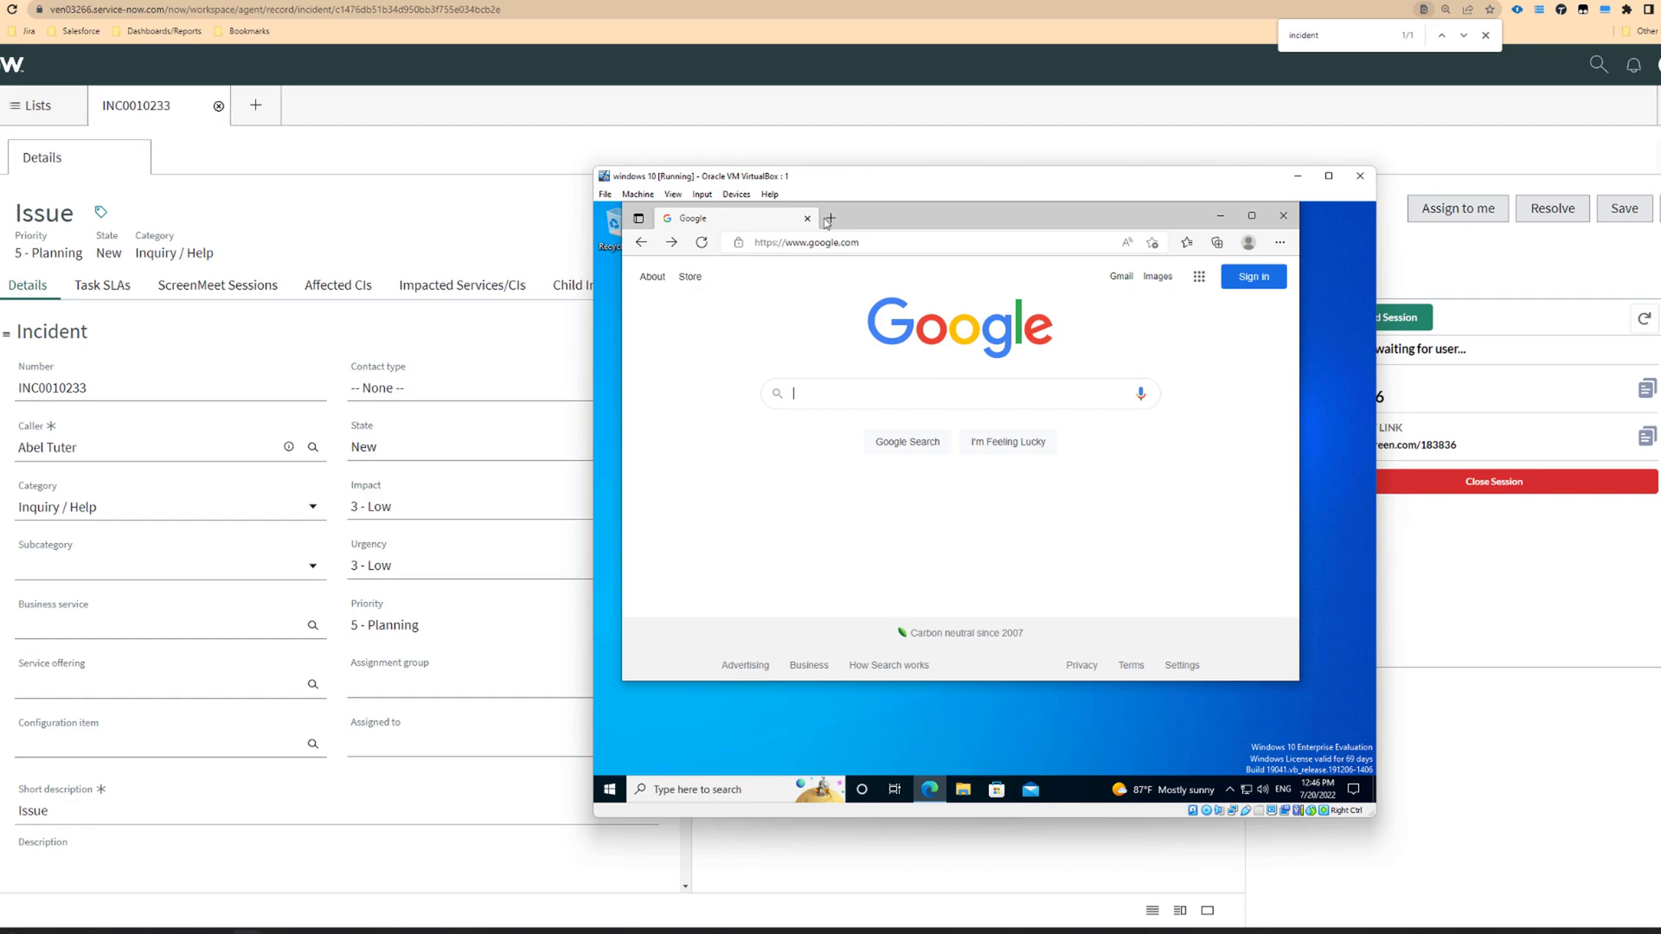
left_click(670, 246)
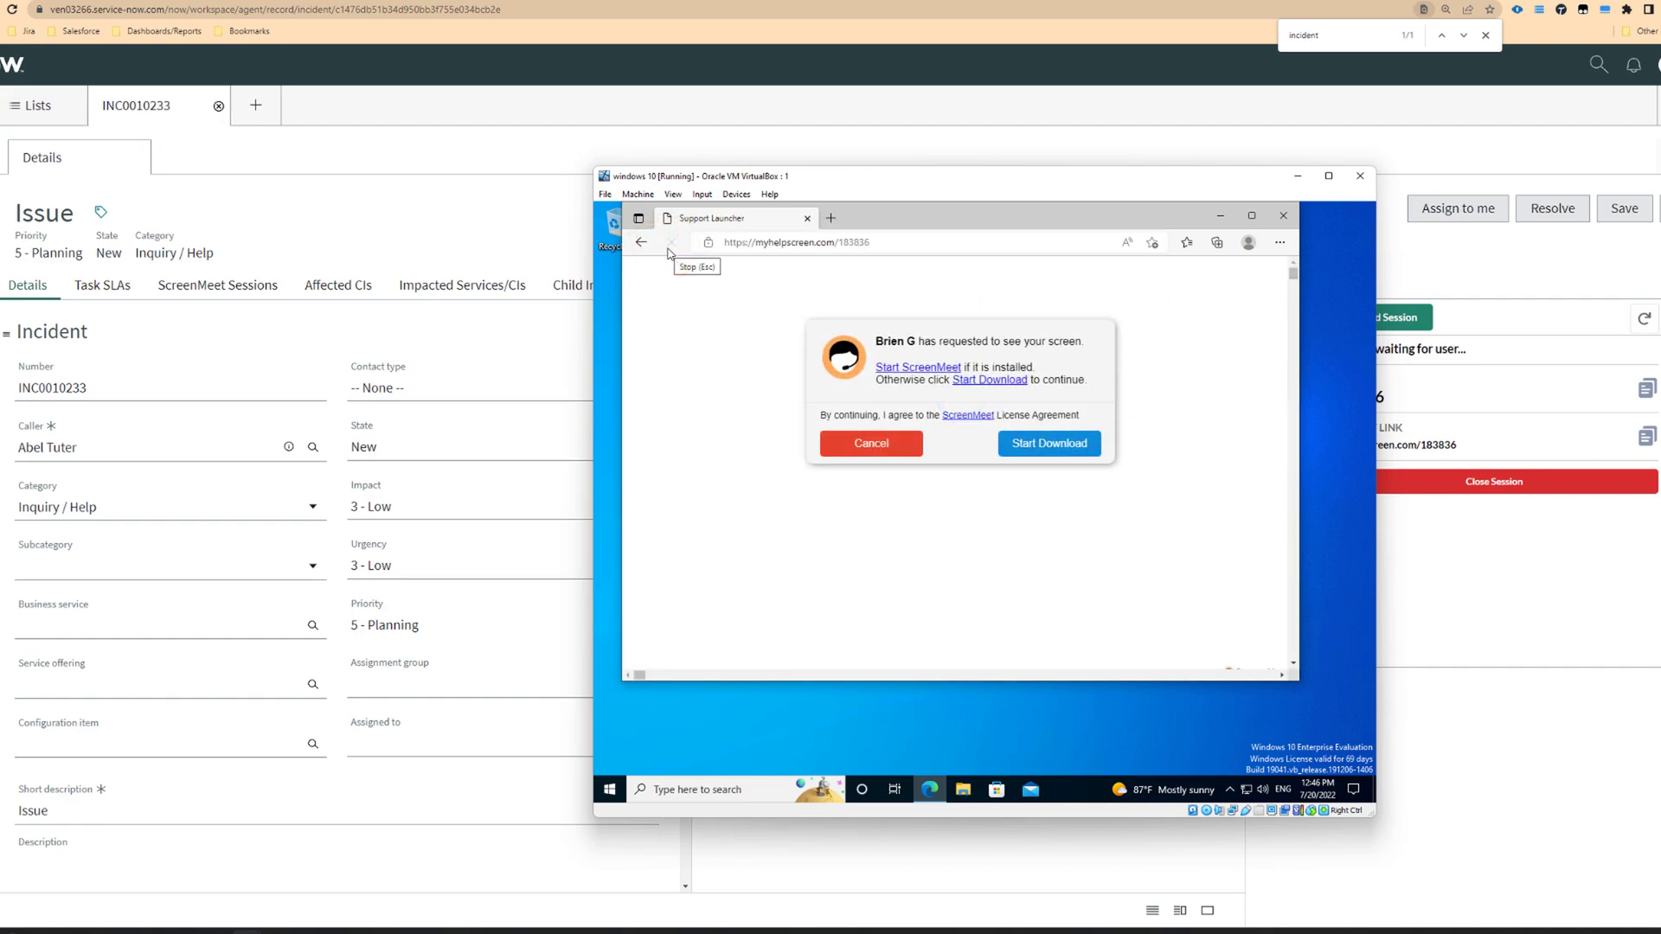
left_click(1068, 446)
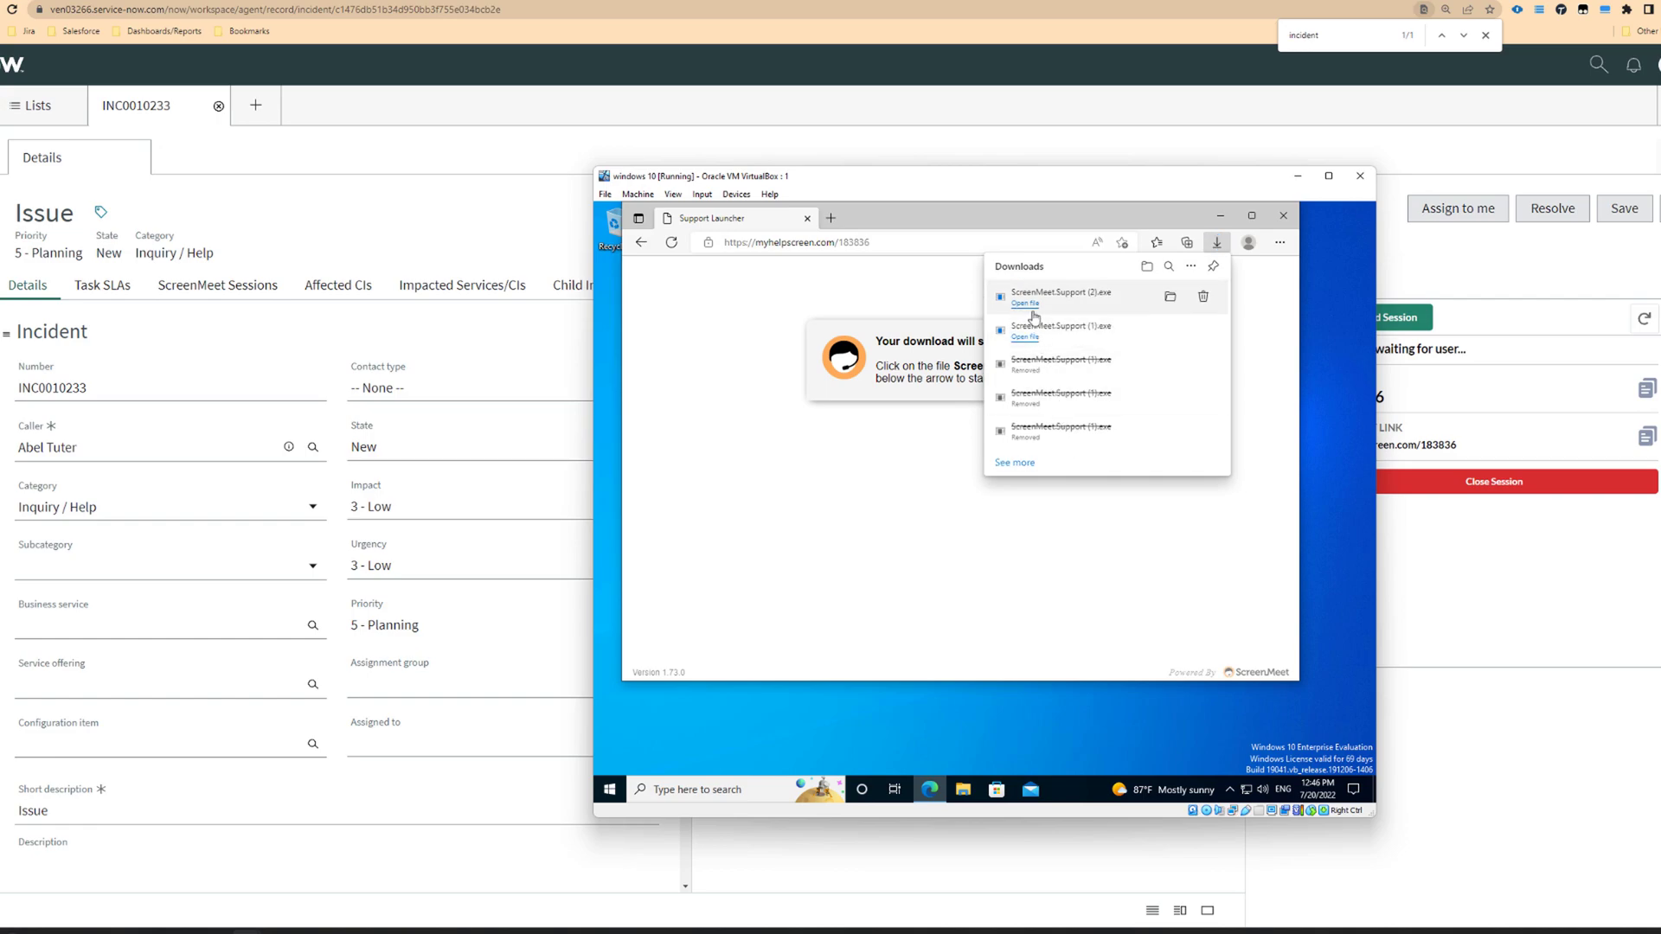
left_click(1028, 304)
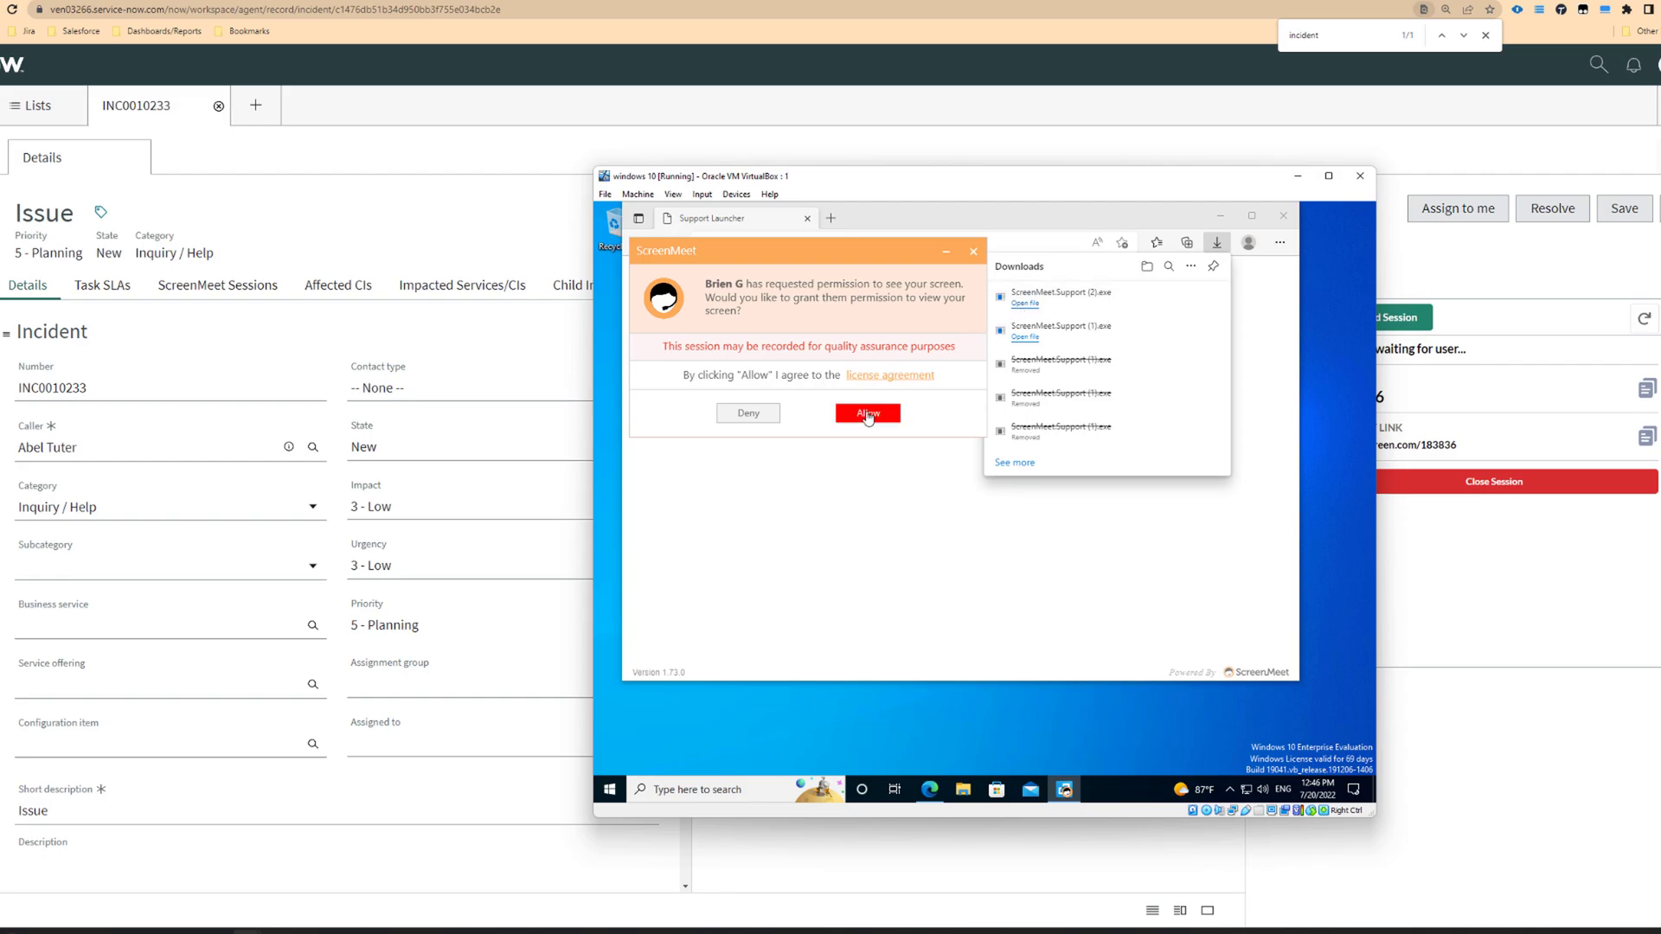
left_click(868, 413)
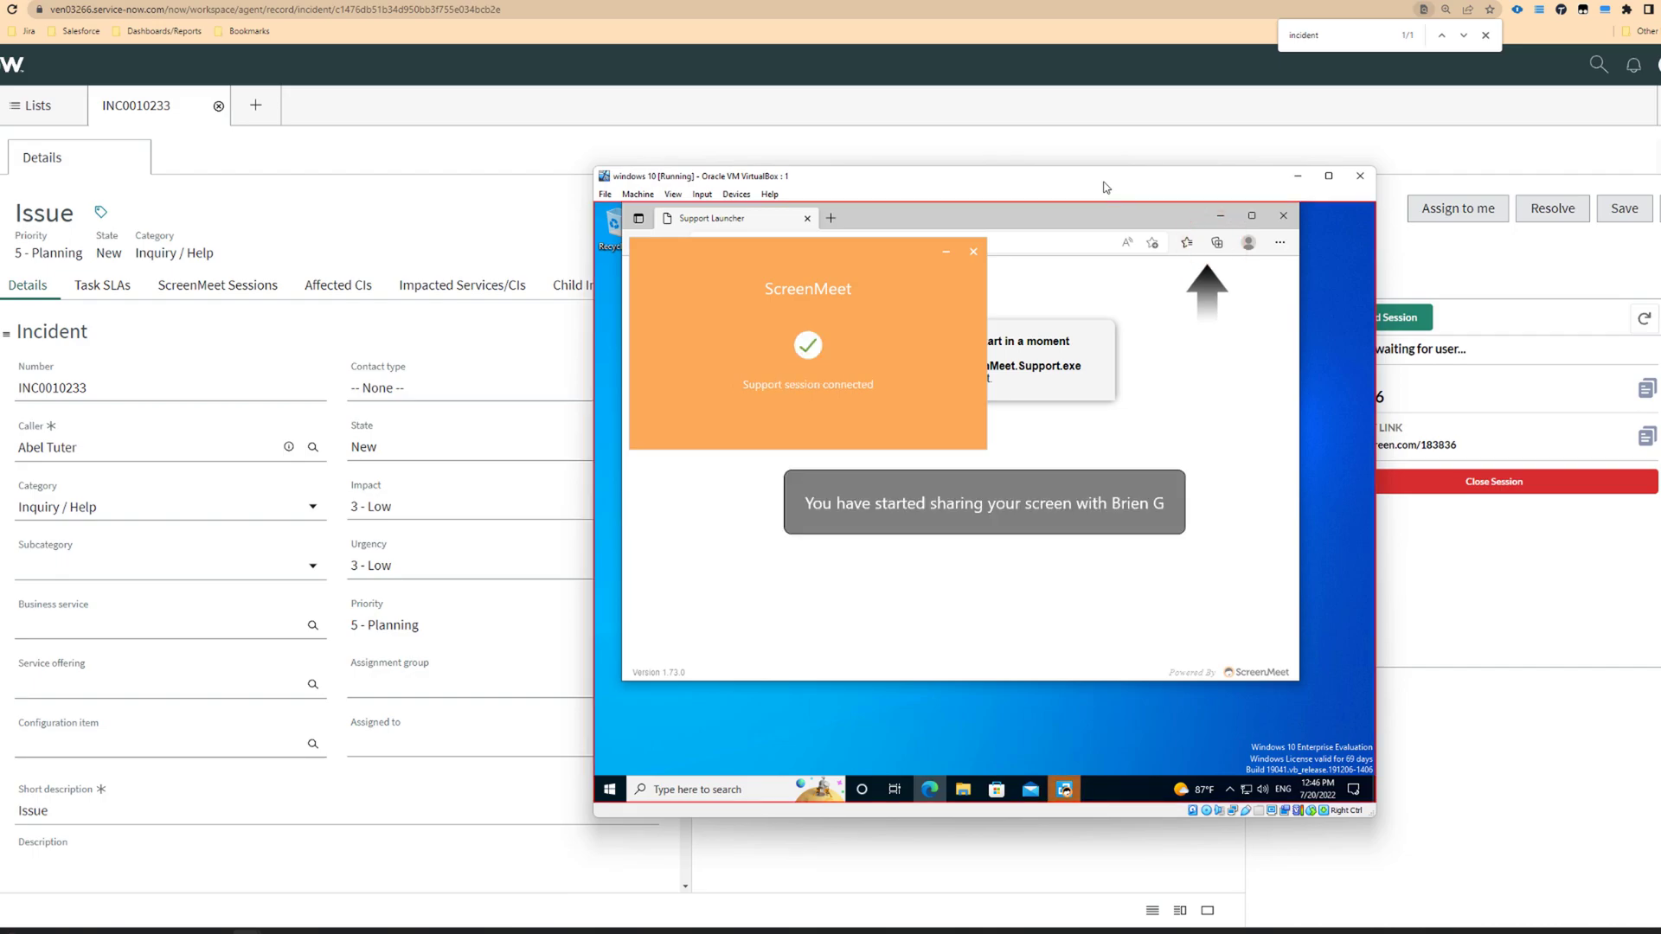
left_click_drag(1104, 186, 922, 175)
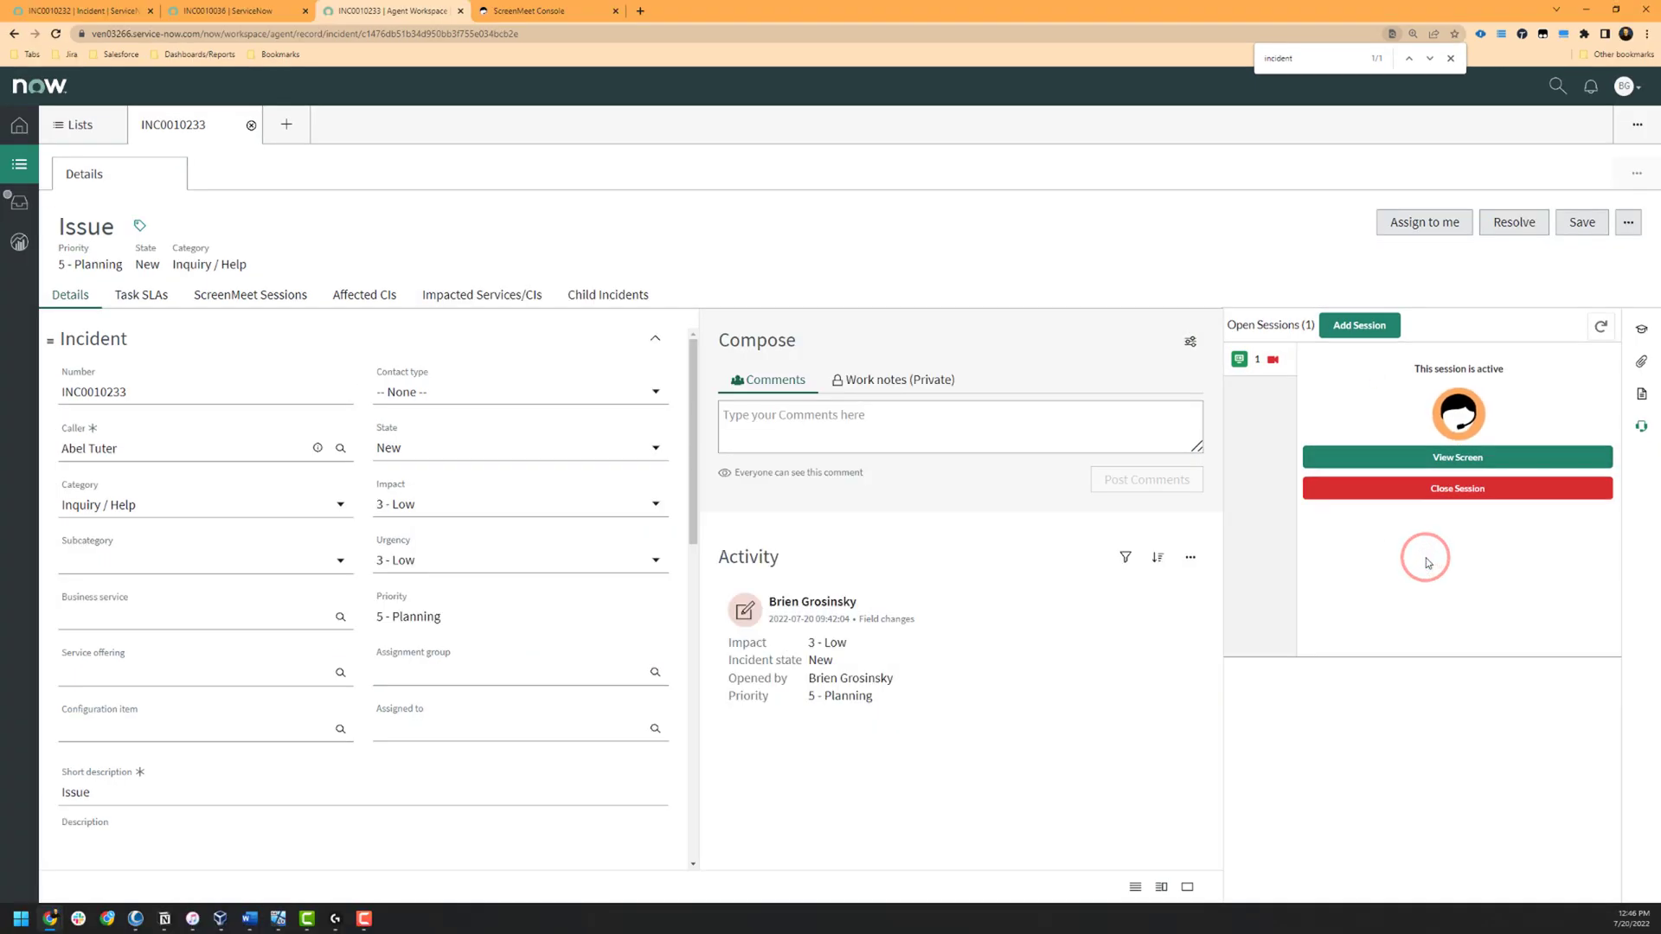
Step: Launch View Screen to stream the customer's Windows 10 desktop in the Support Viewer
left_click(1461, 457)
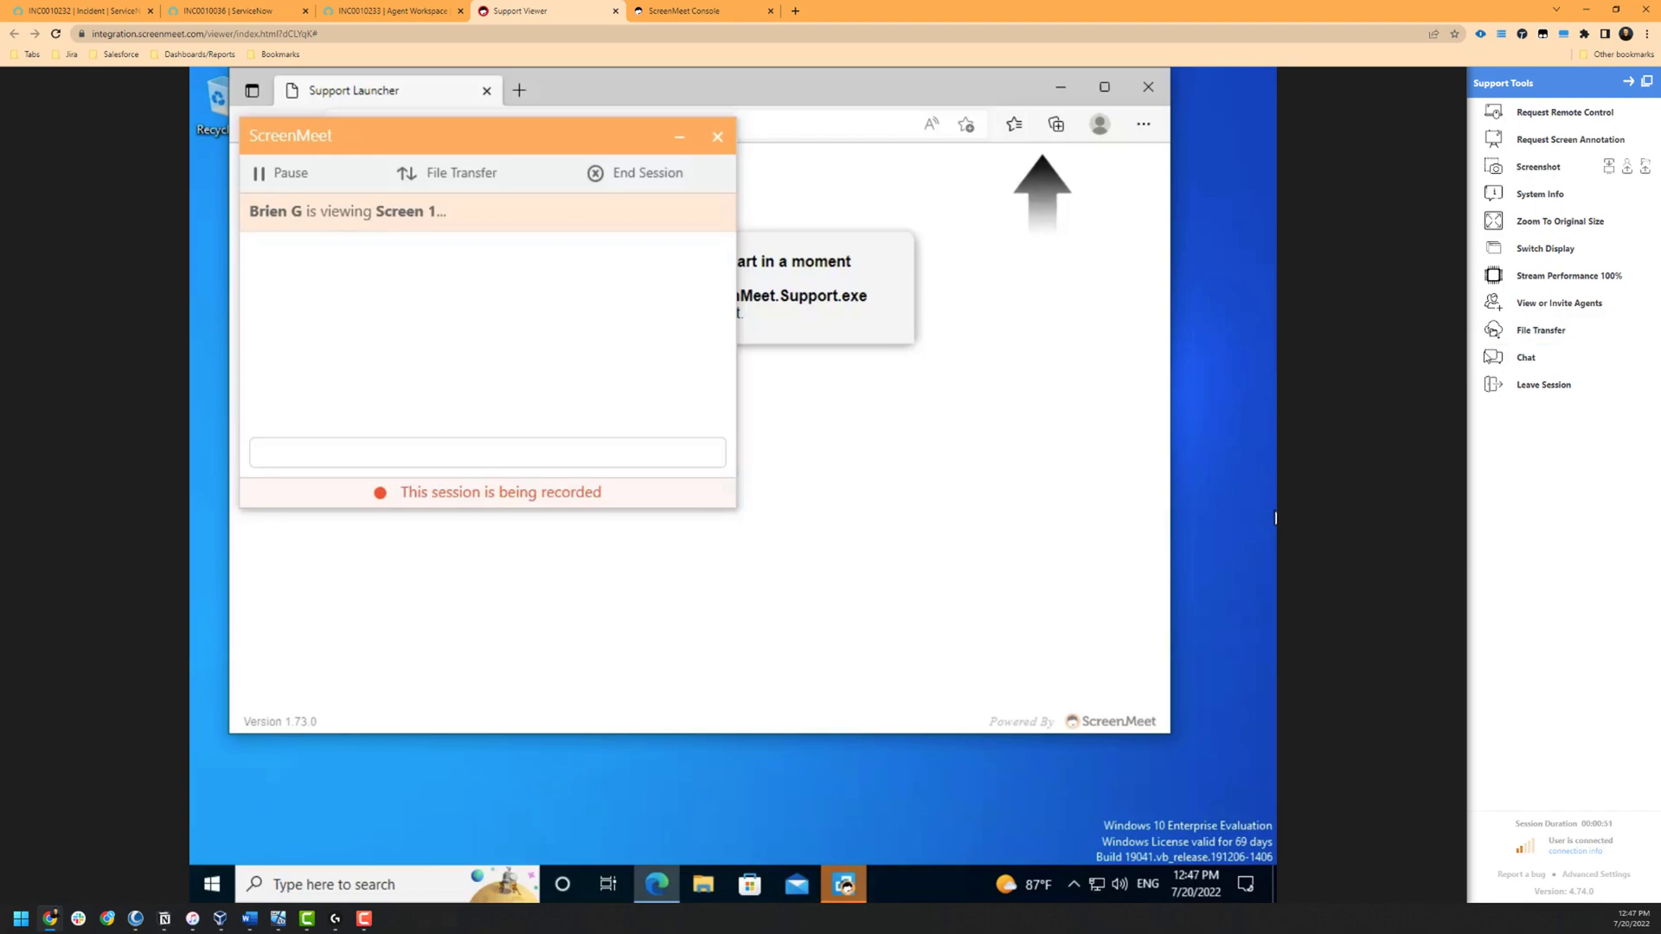
left_click(1628, 83)
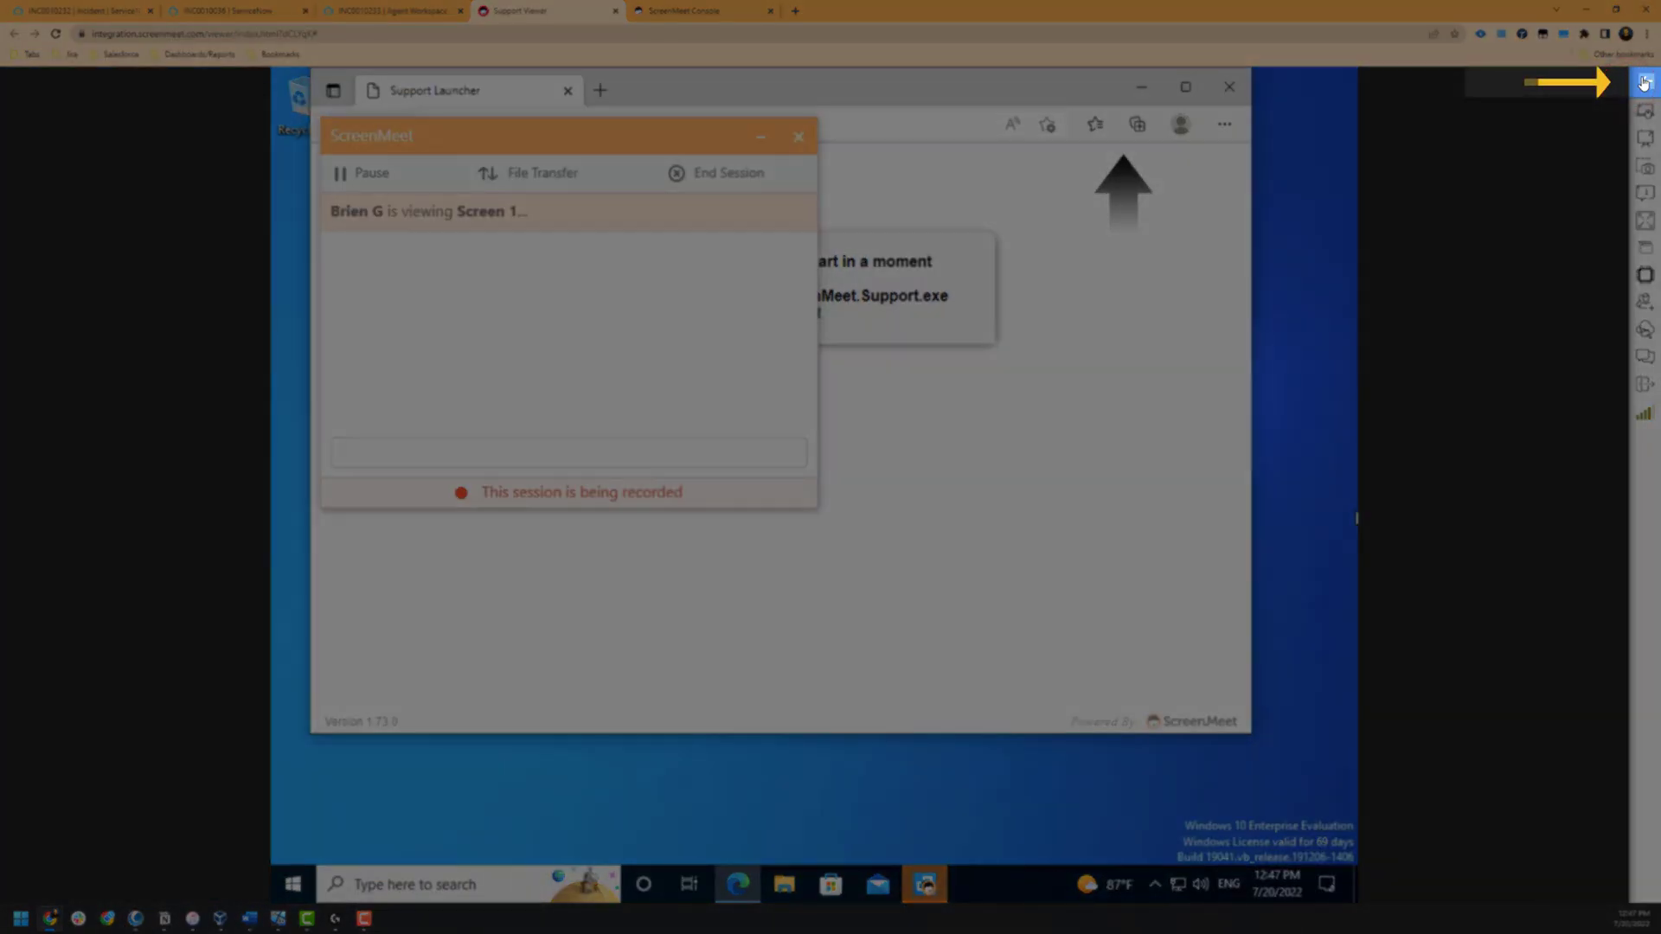
left_click(1644, 82)
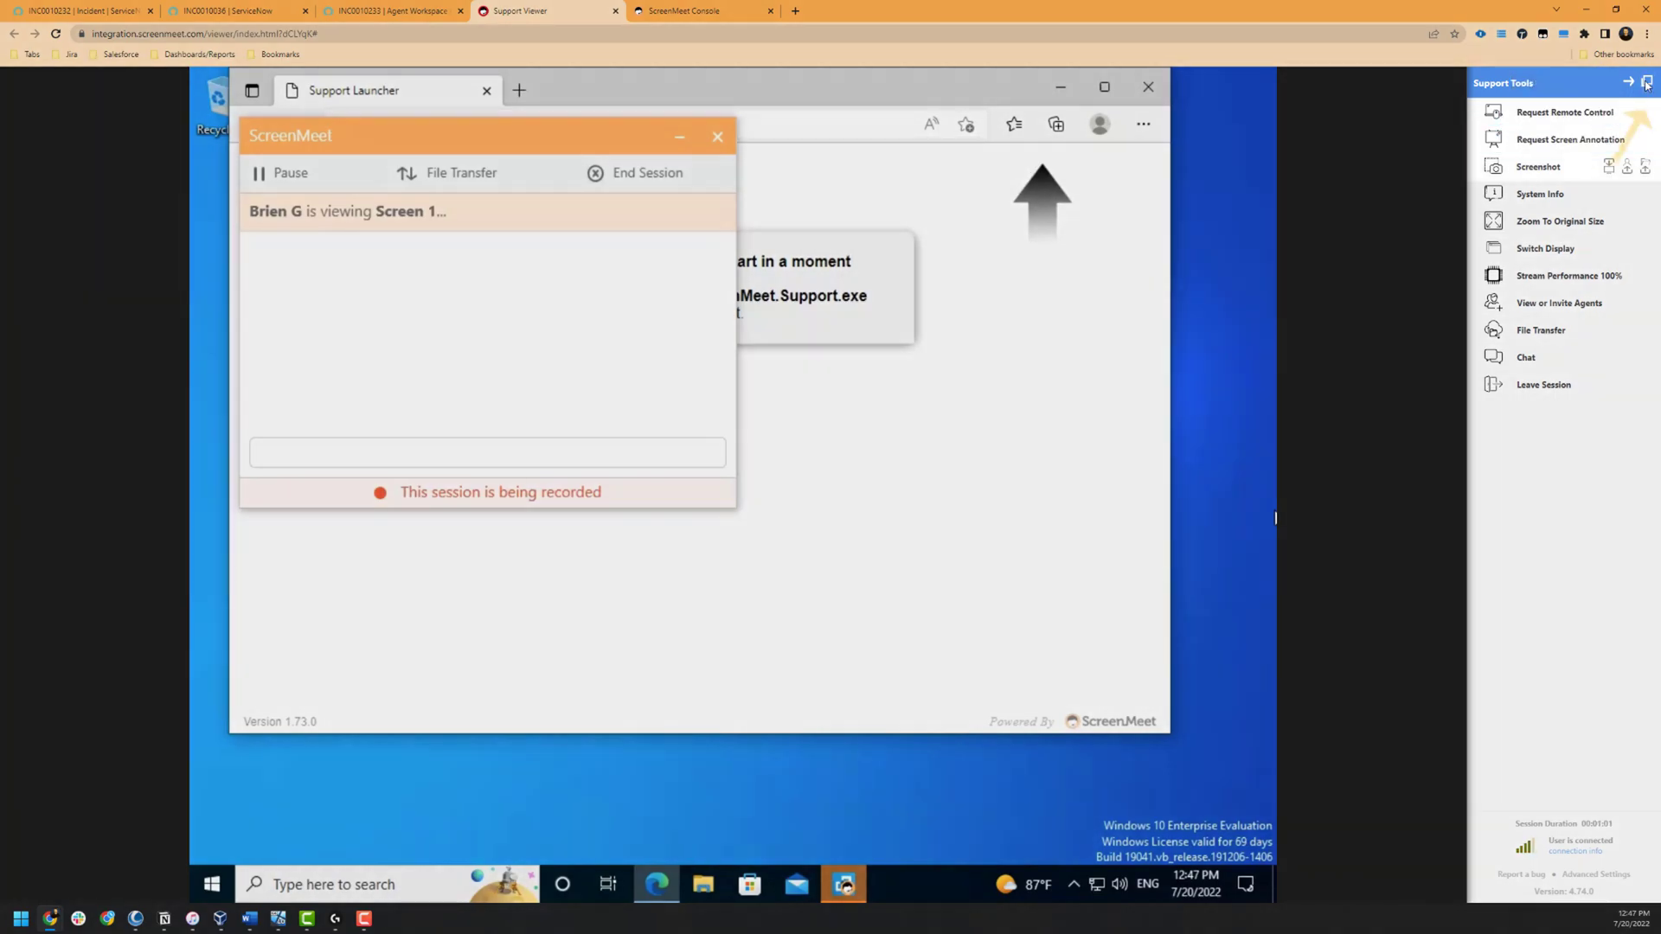
left_click(1646, 84)
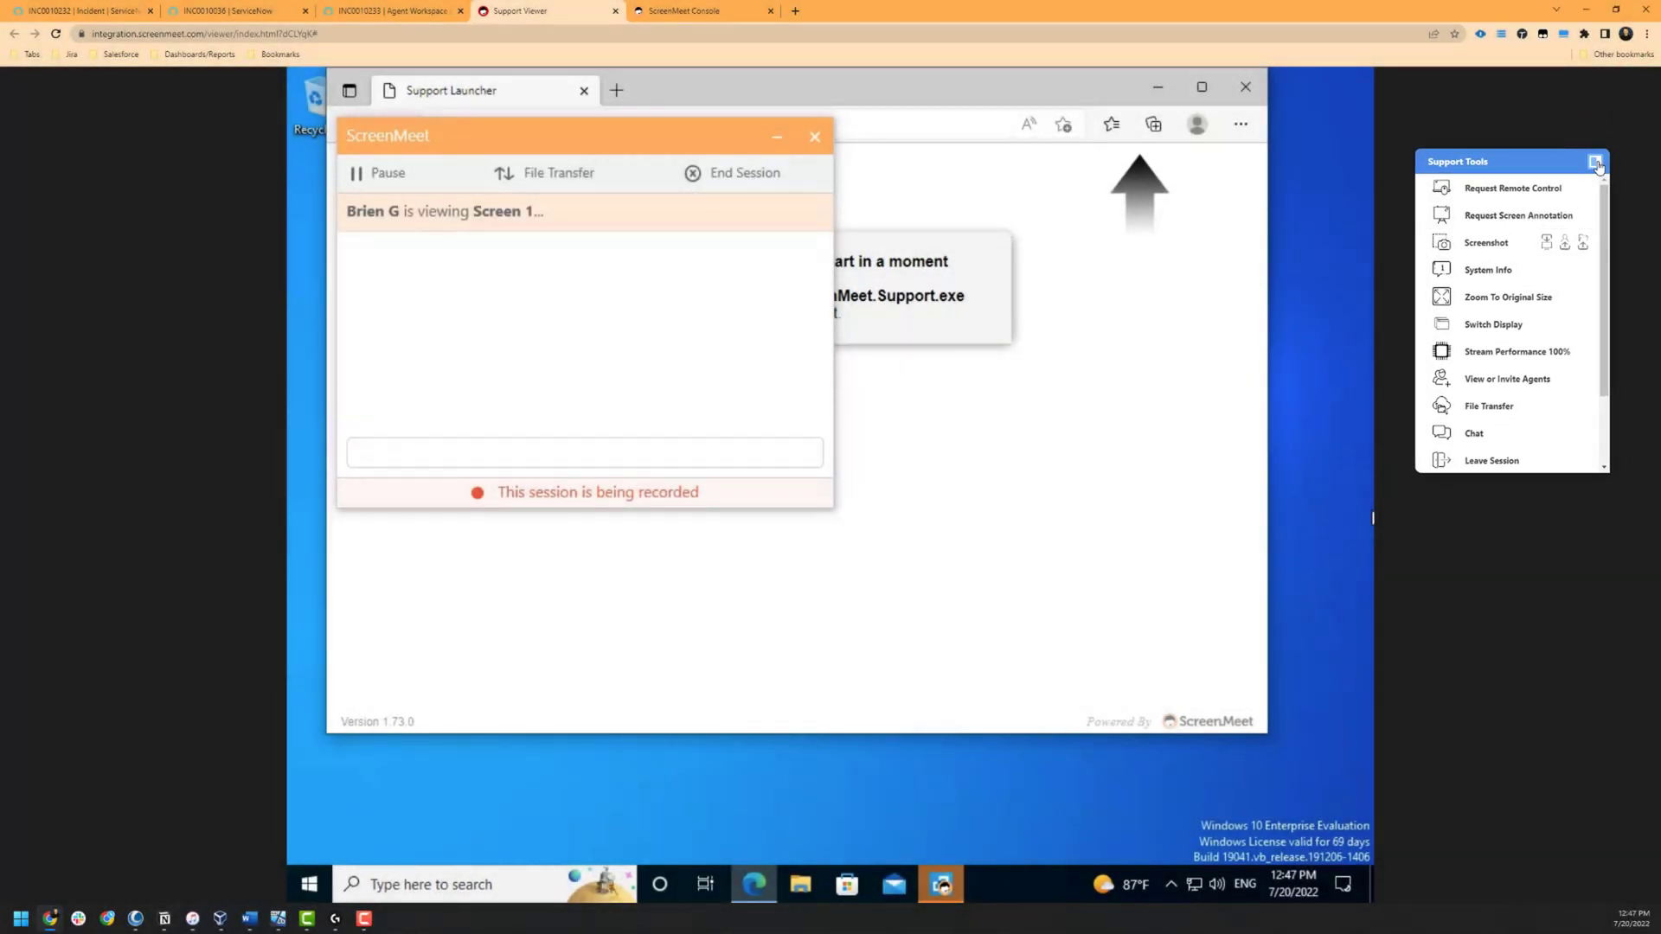
left_click(1597, 162)
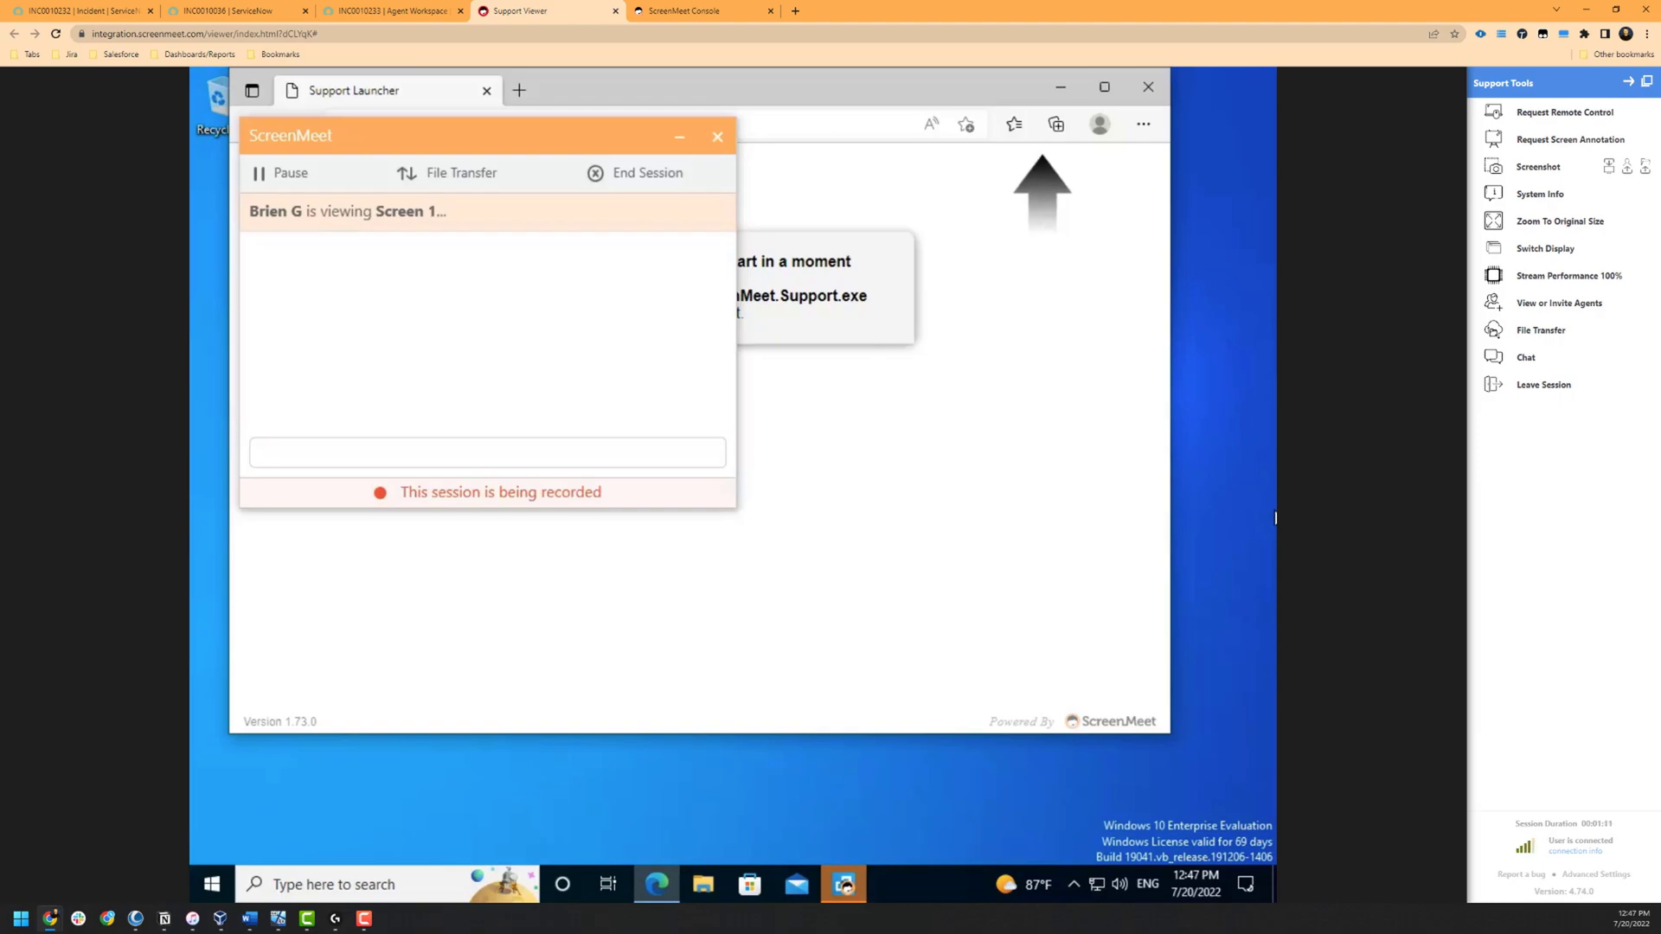
left_click(1548, 138)
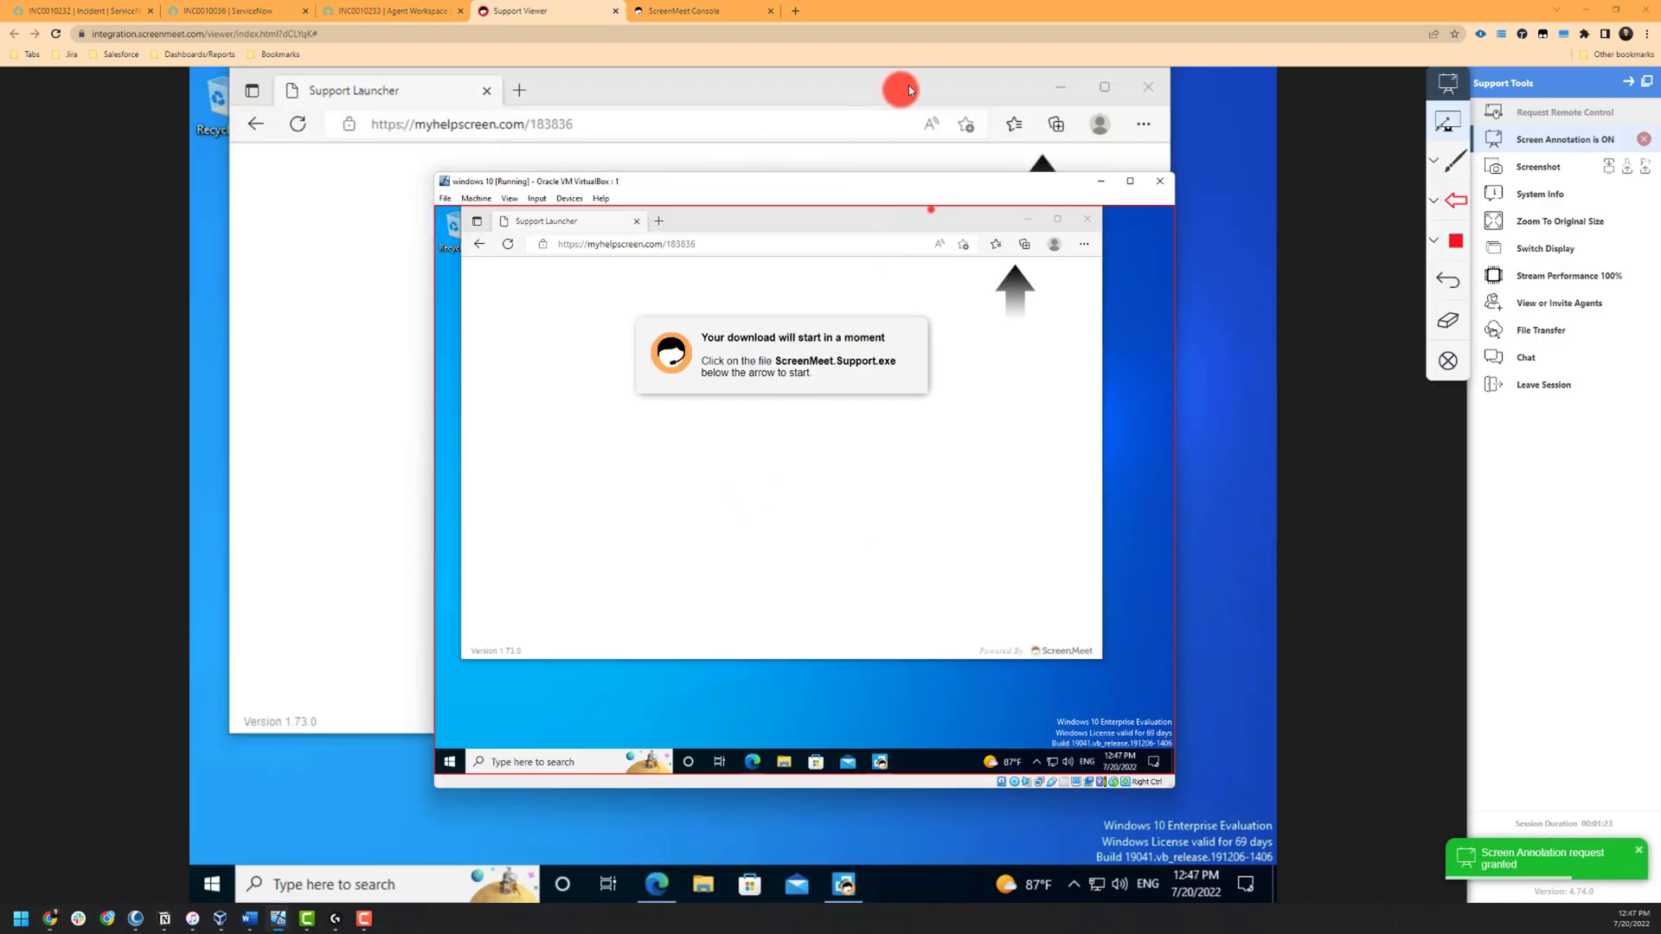
left_click(1455, 164)
mouse_move(1032, 458)
left_mouse_down()
mouse_move(936, 325)
mouse_move(956, 357)
left_mouse_up()
left_click(1456, 199)
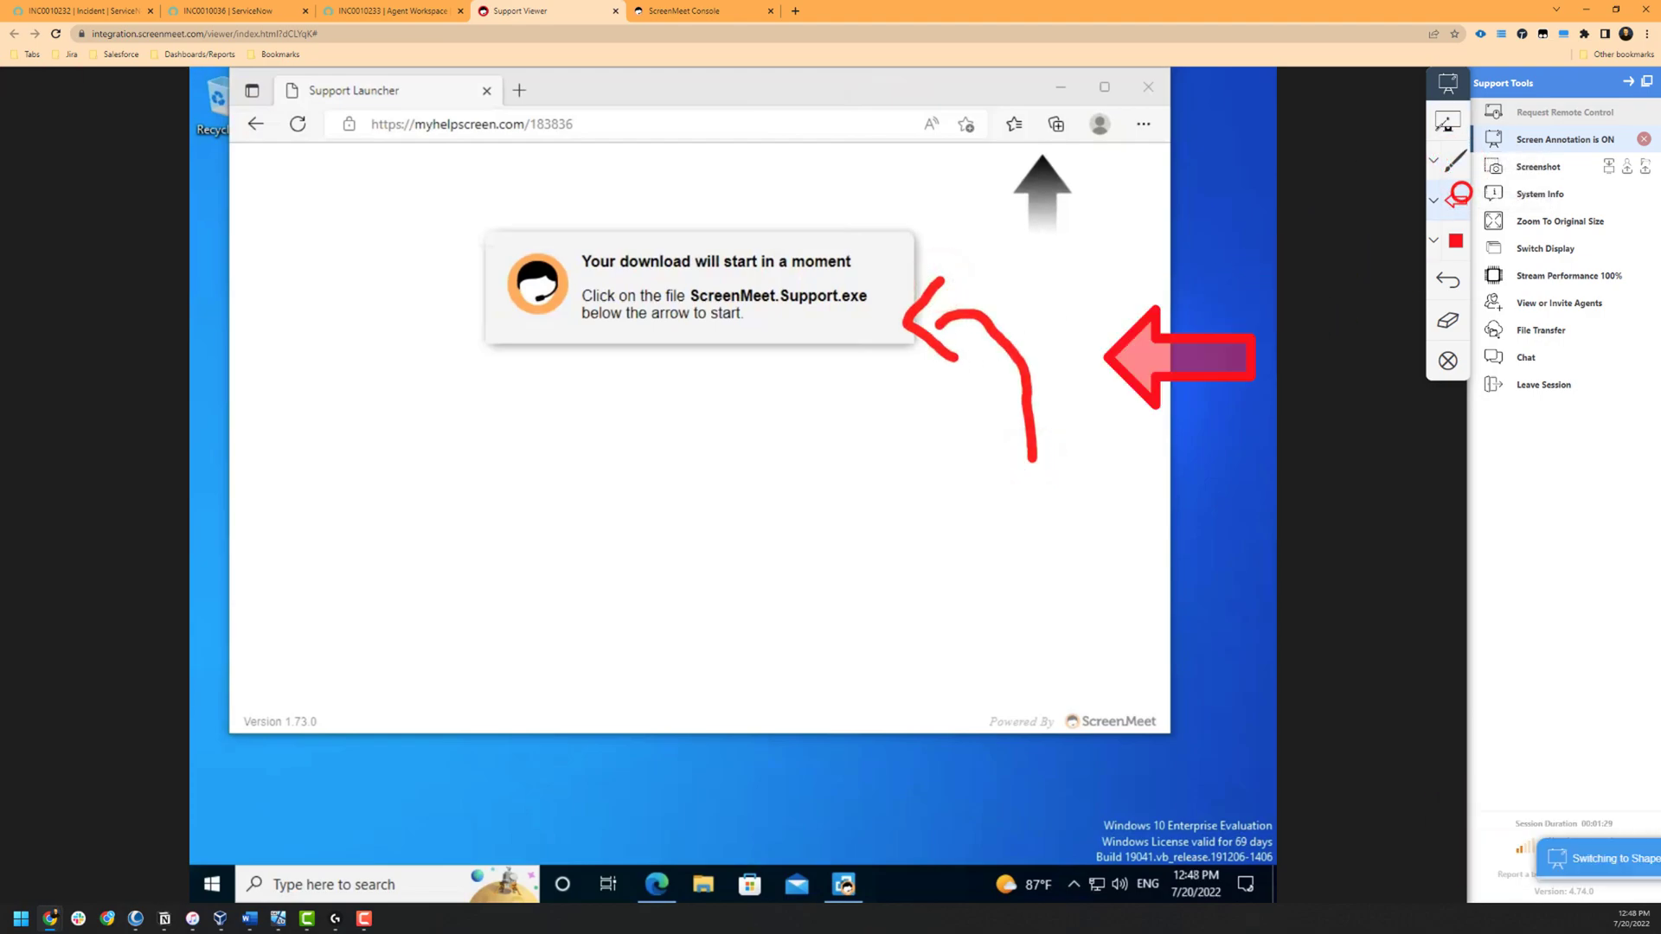
left_click(948, 491)
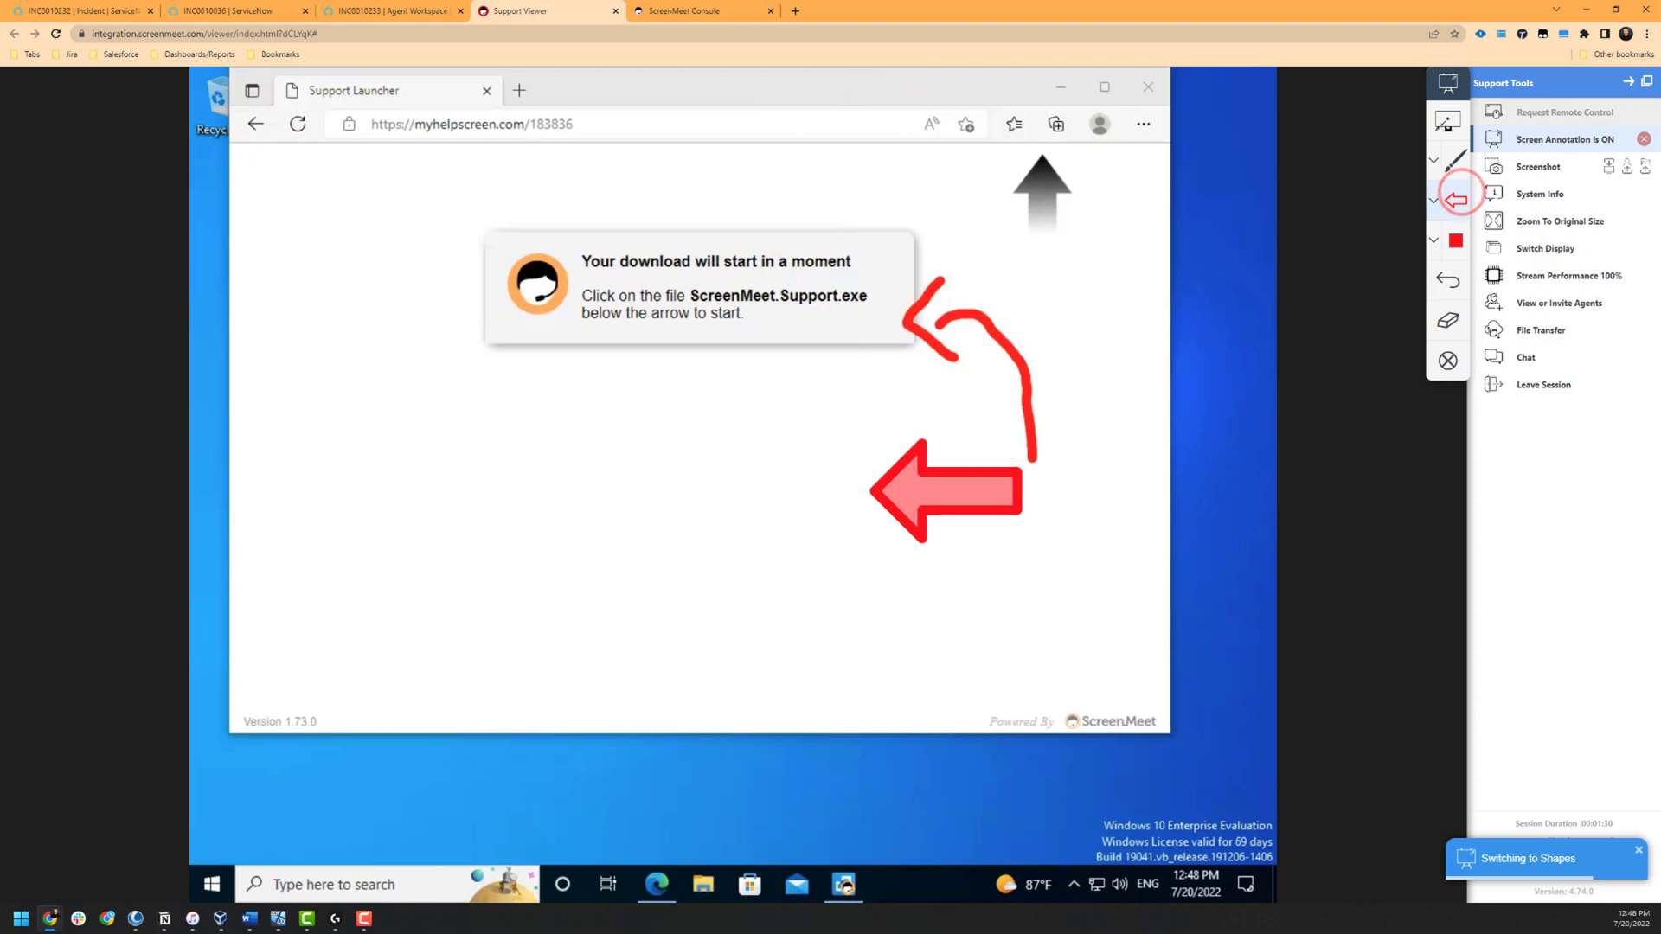
left_click(1436, 244)
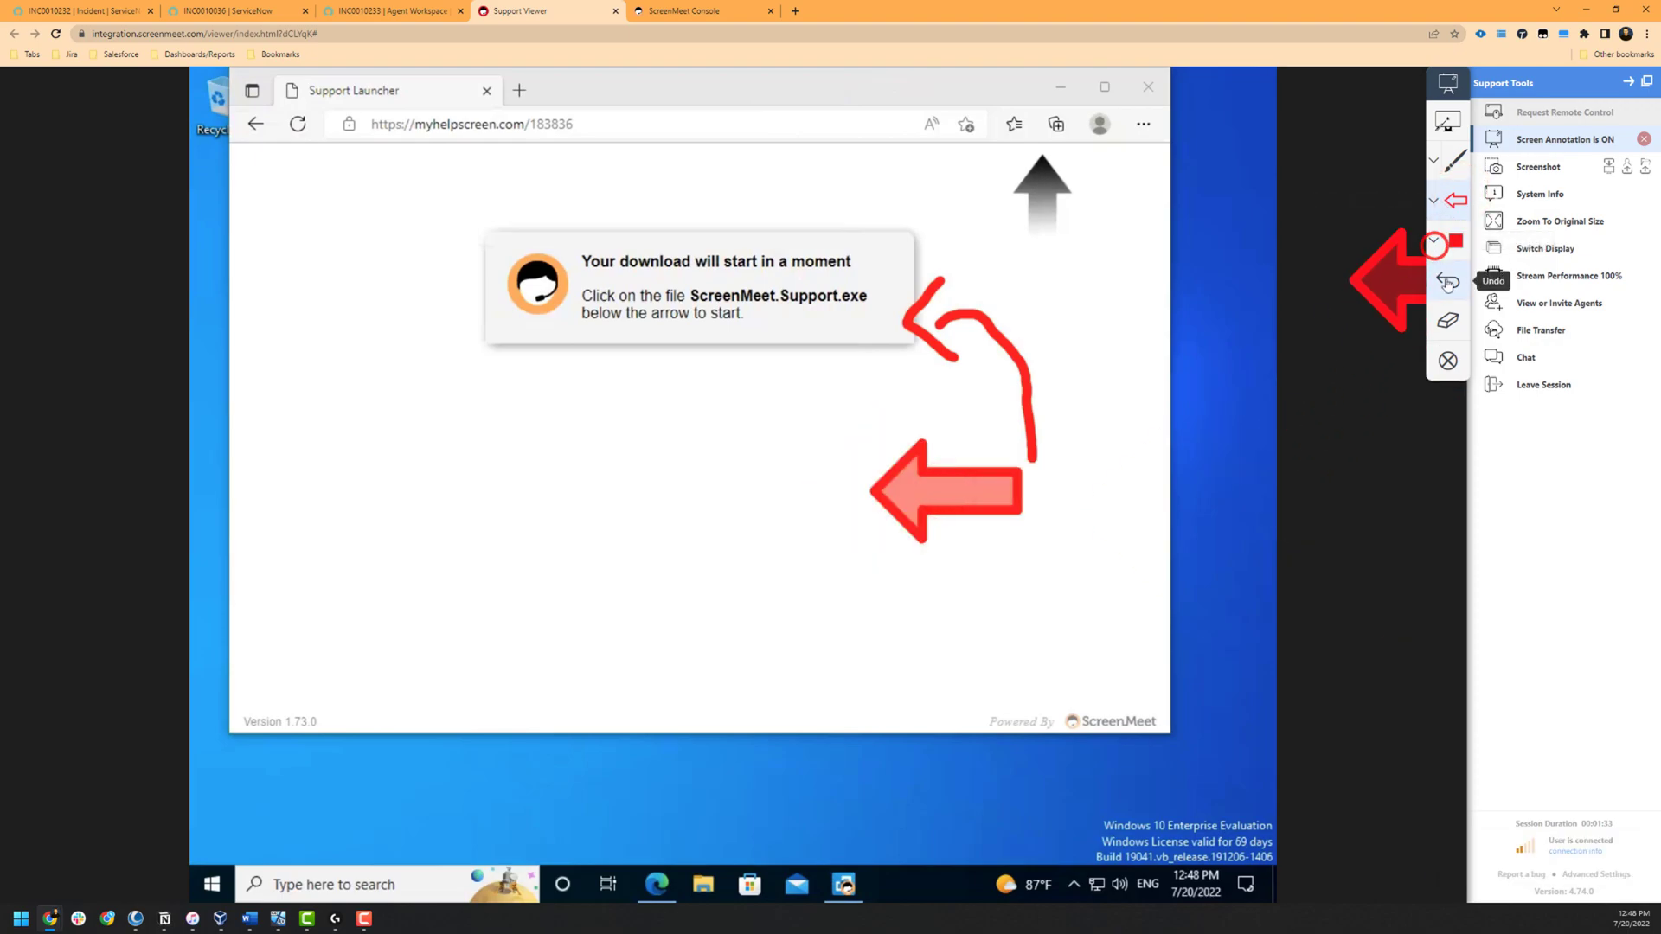
left_click(1447, 281)
left_click(1447, 281)
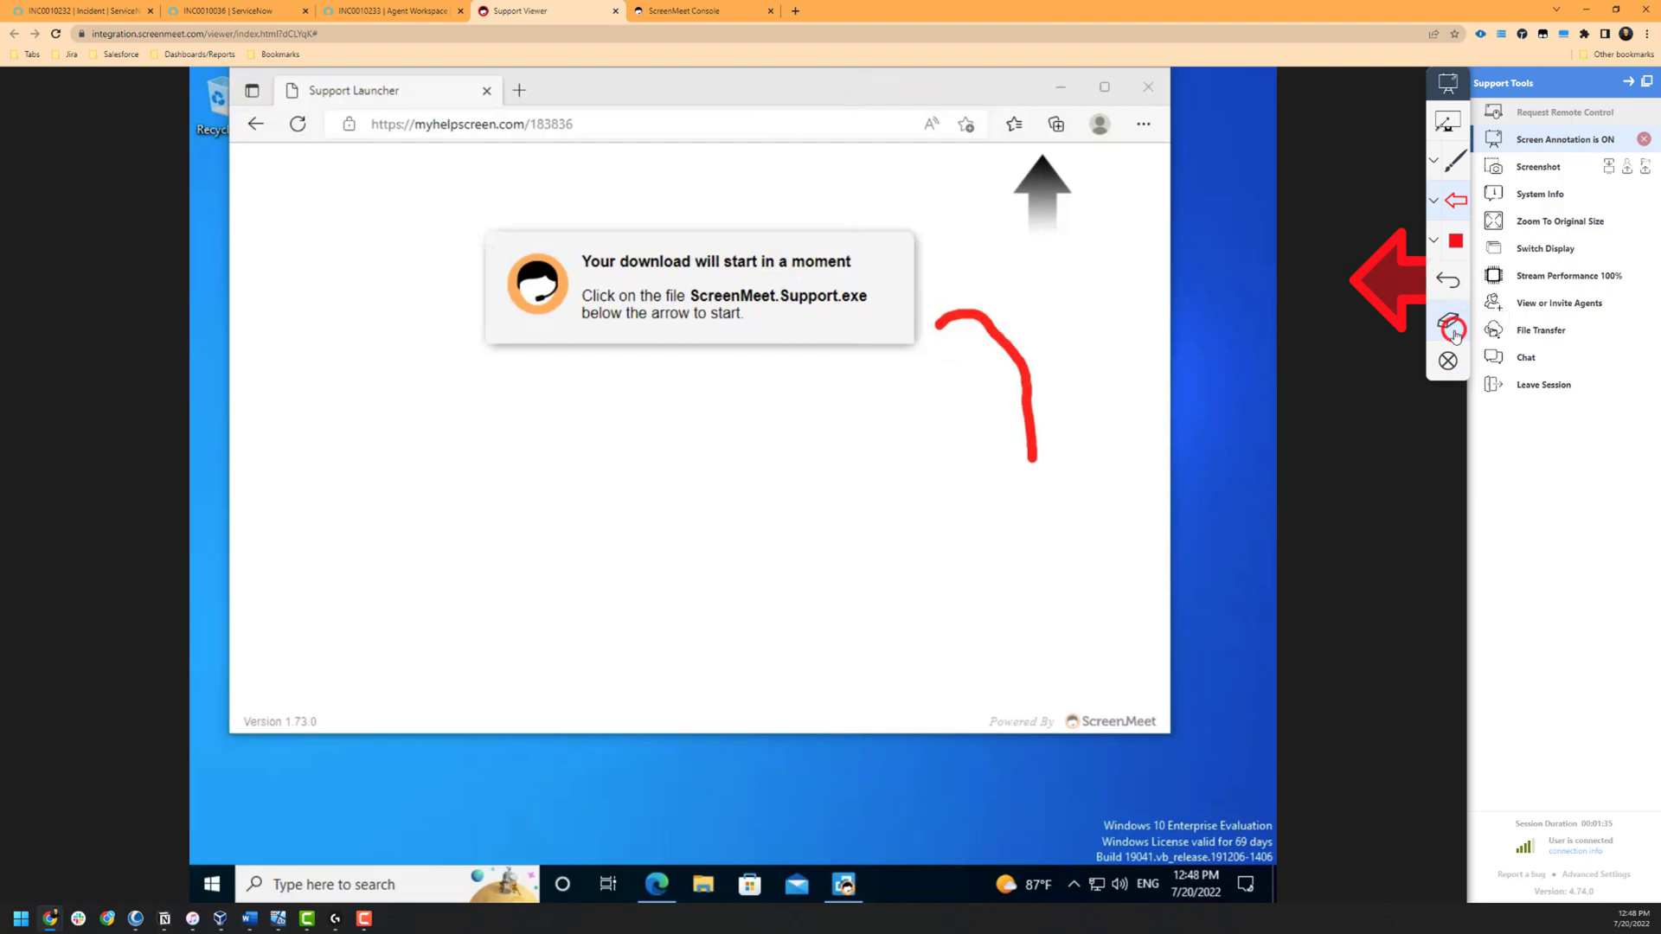
left_click(1451, 328)
left_click(1447, 360)
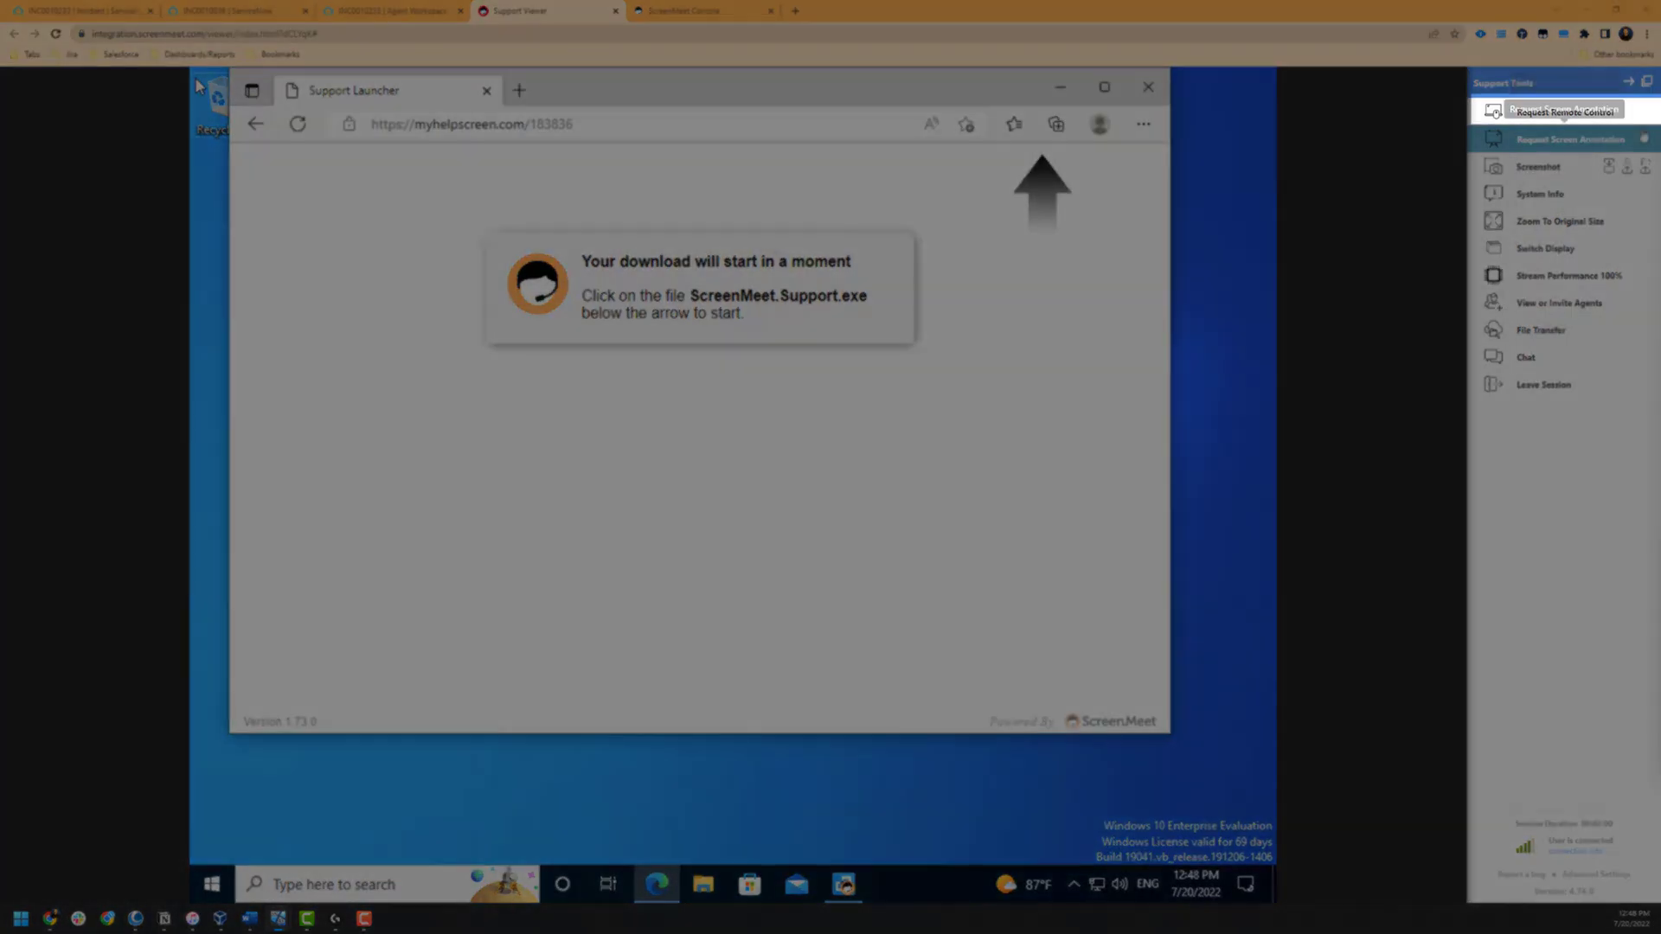
Step: Request remote control and have the user allow it with auto-allow ticked
left_click(1568, 113)
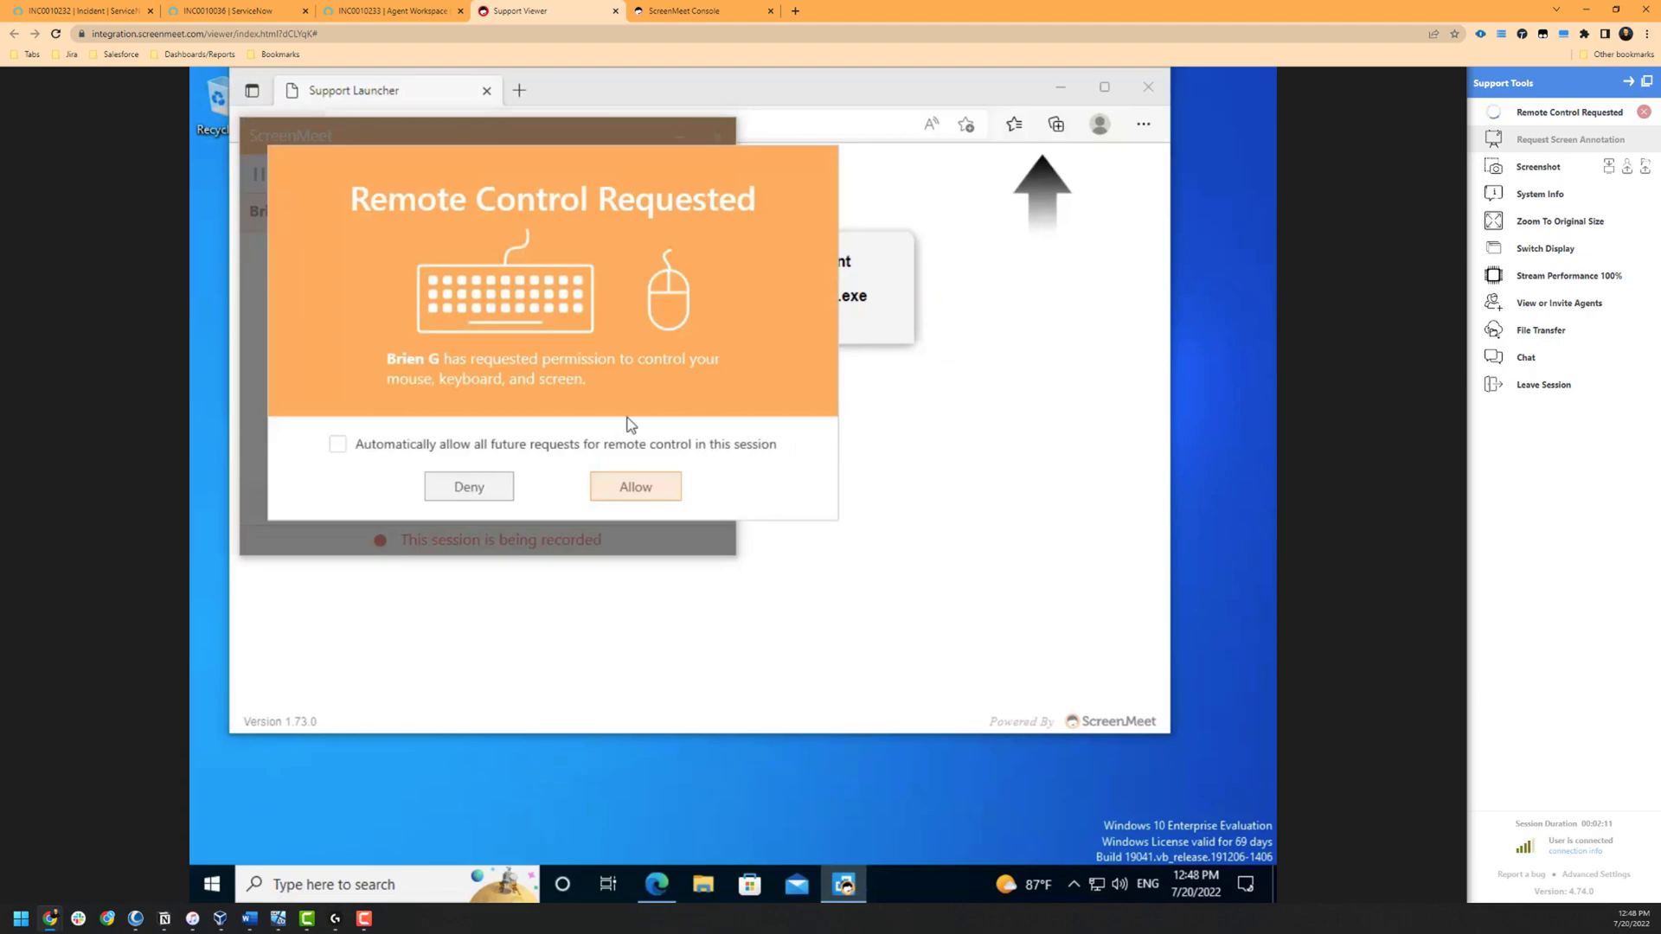
left_click(339, 445)
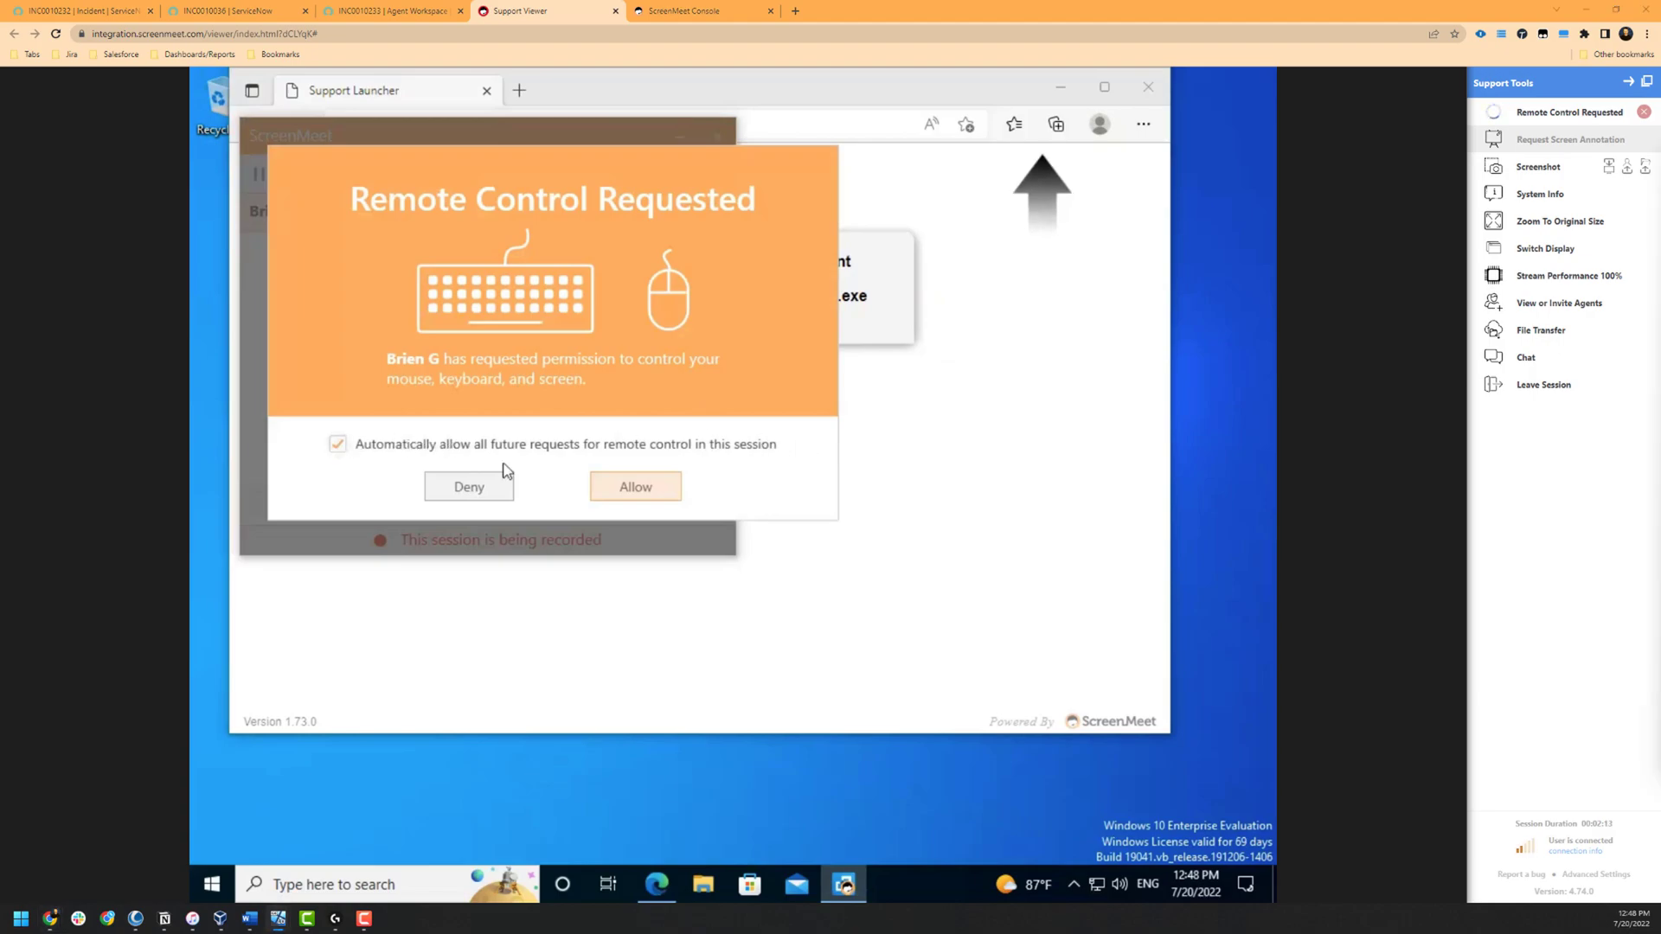
left_click(636, 486)
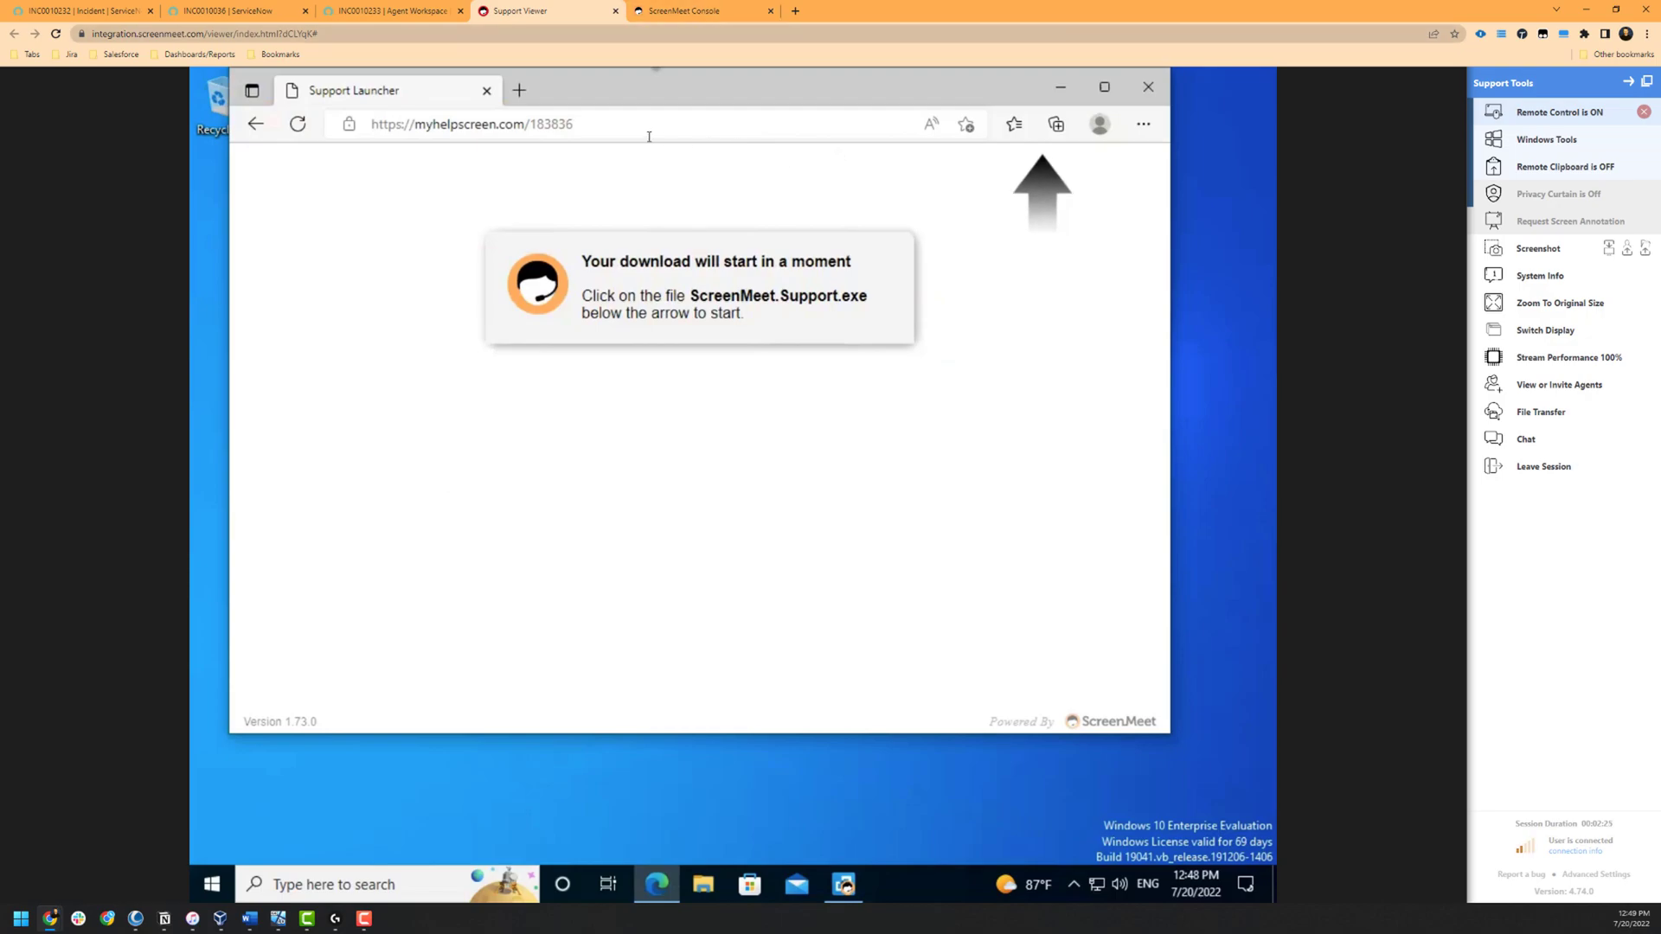
Step: Load google.com in the remote Edge browser's address bar
left_click(564, 126)
type("google.com")
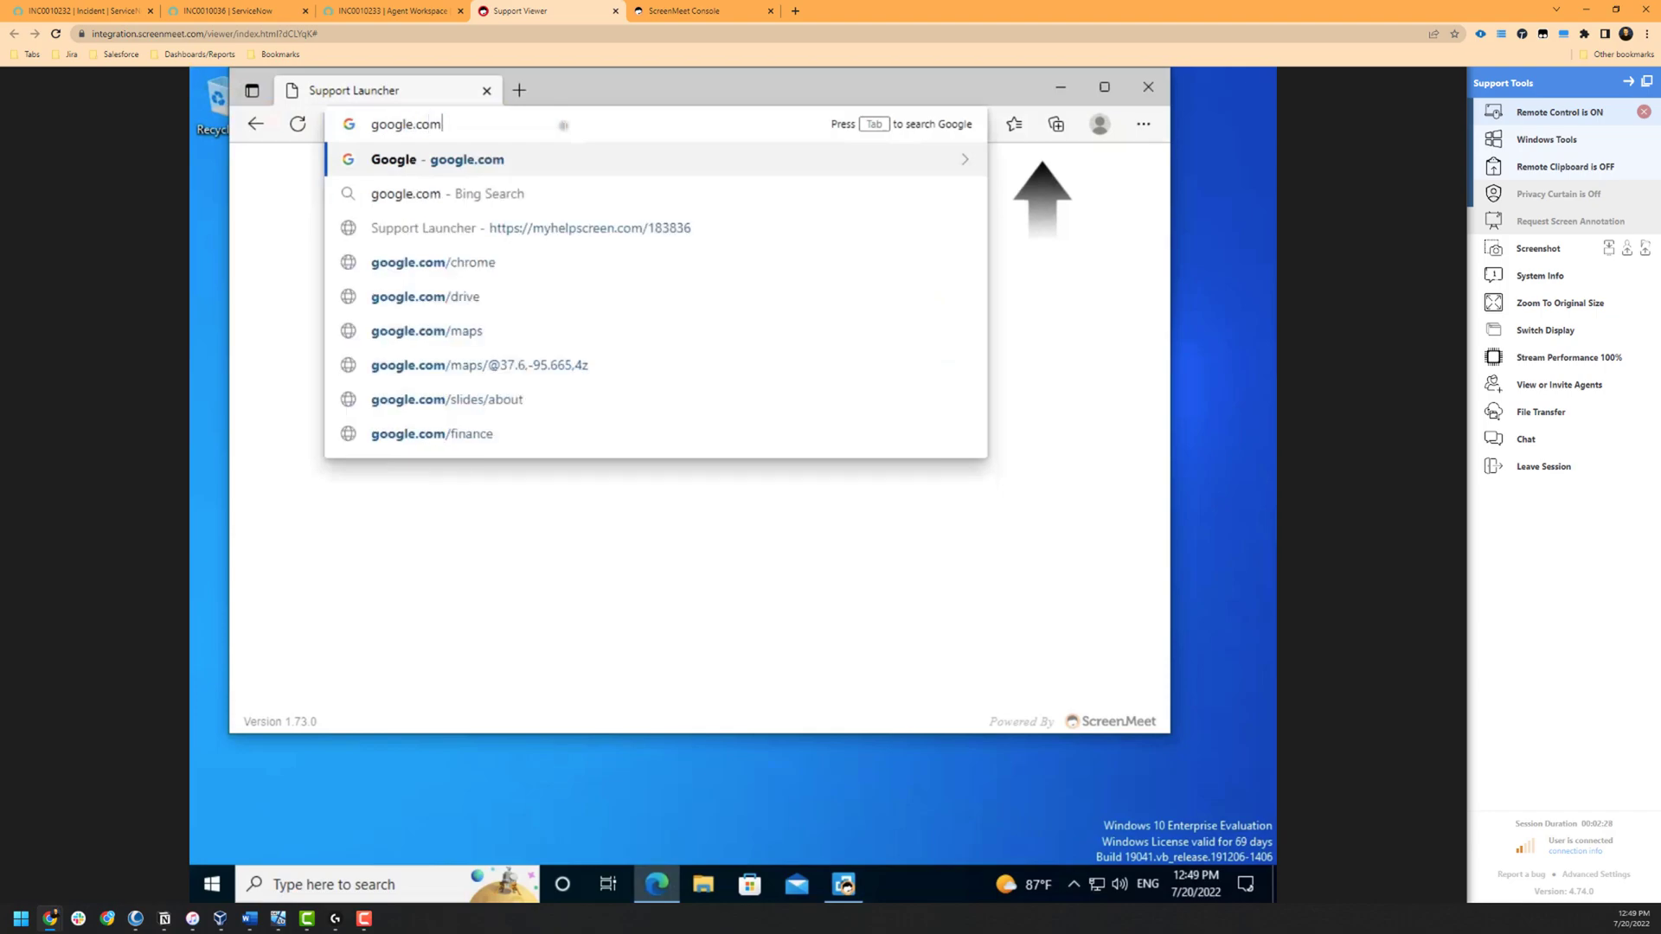
key("Return")
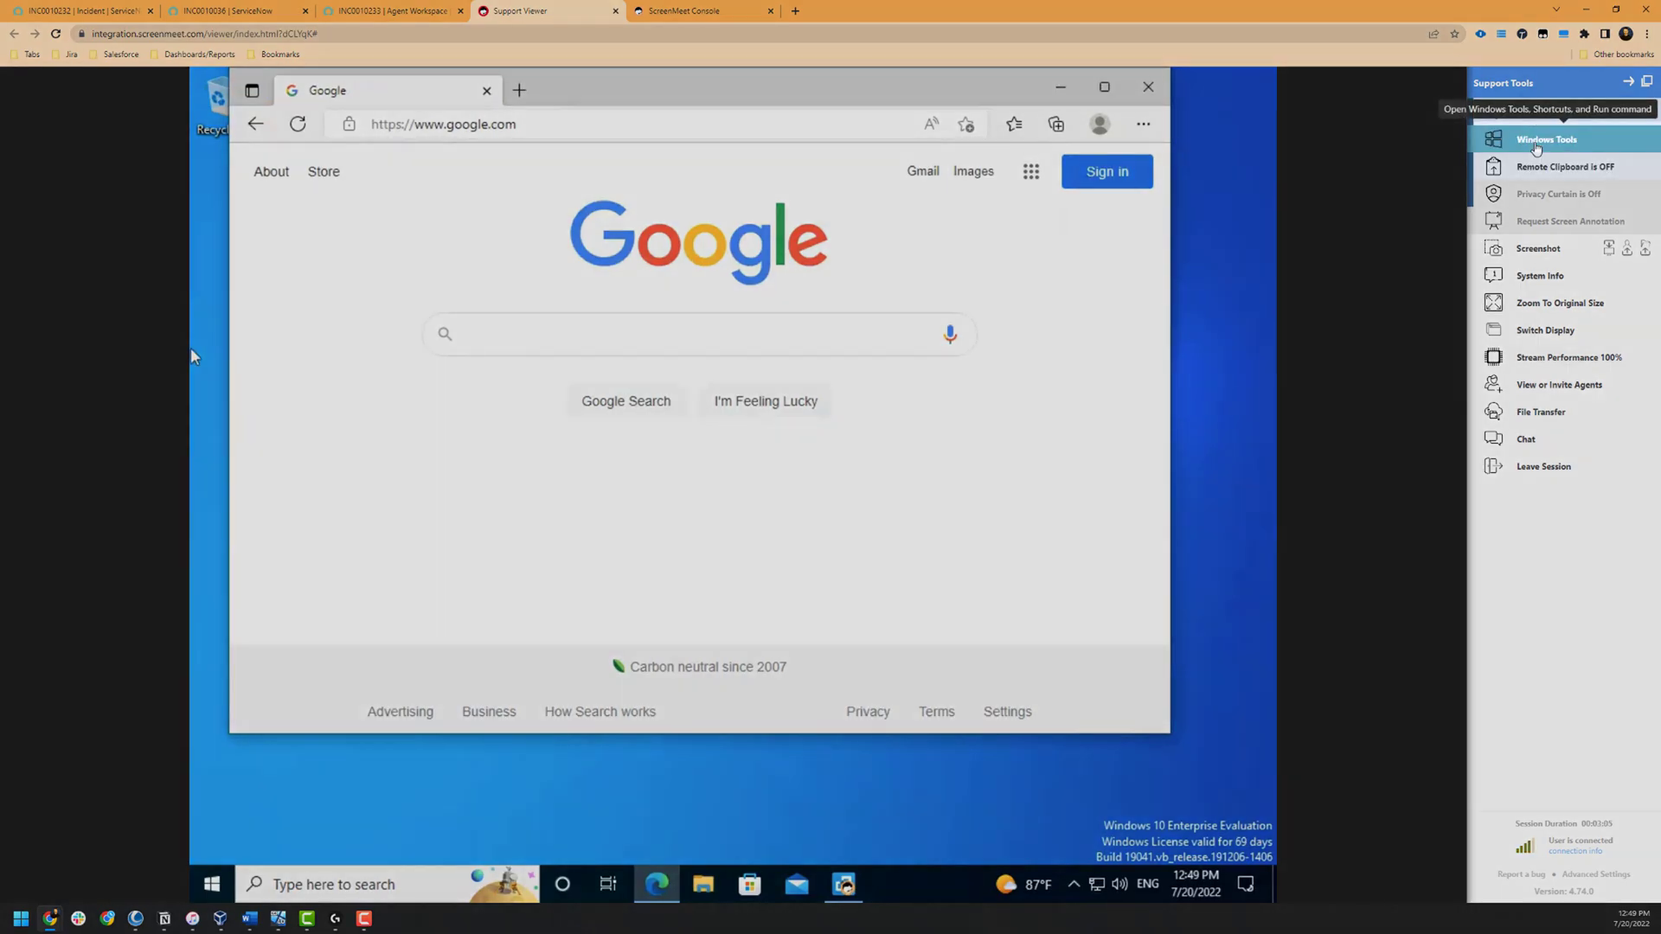
Step: Use the Windows Tools Run tool to launch the Run dialog on the remote desktop
left_click(1535, 144)
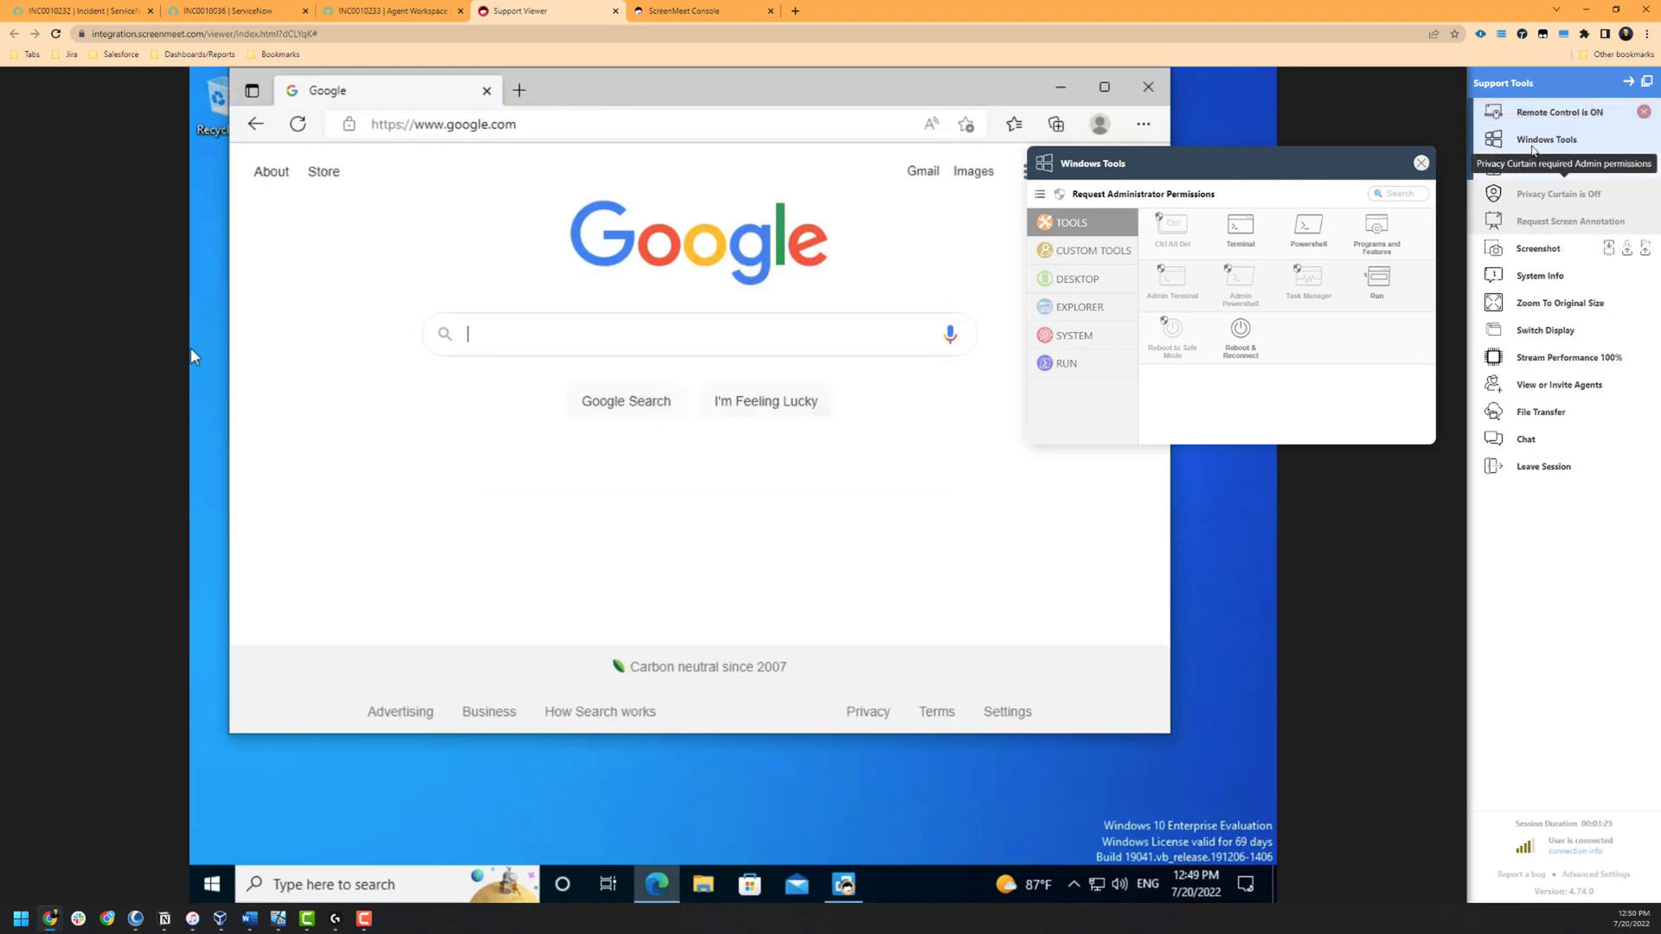
left_click(1379, 292)
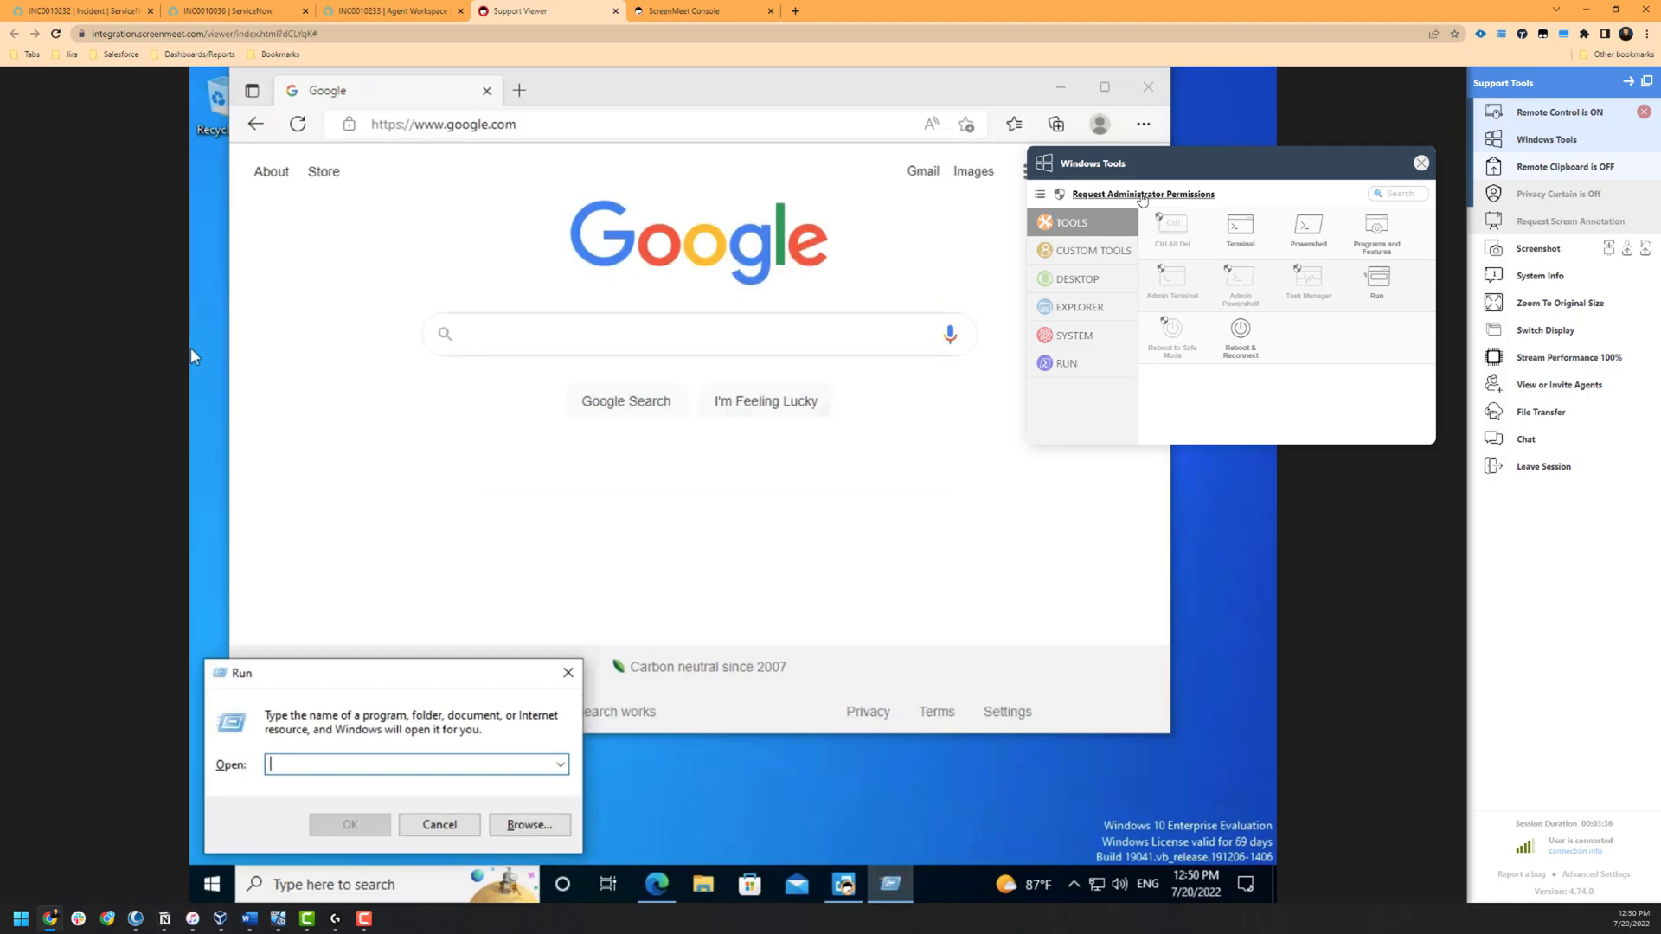
Step: Request Local Admin rights and approve the UAC prompt on the remote VM
left_click(1139, 194)
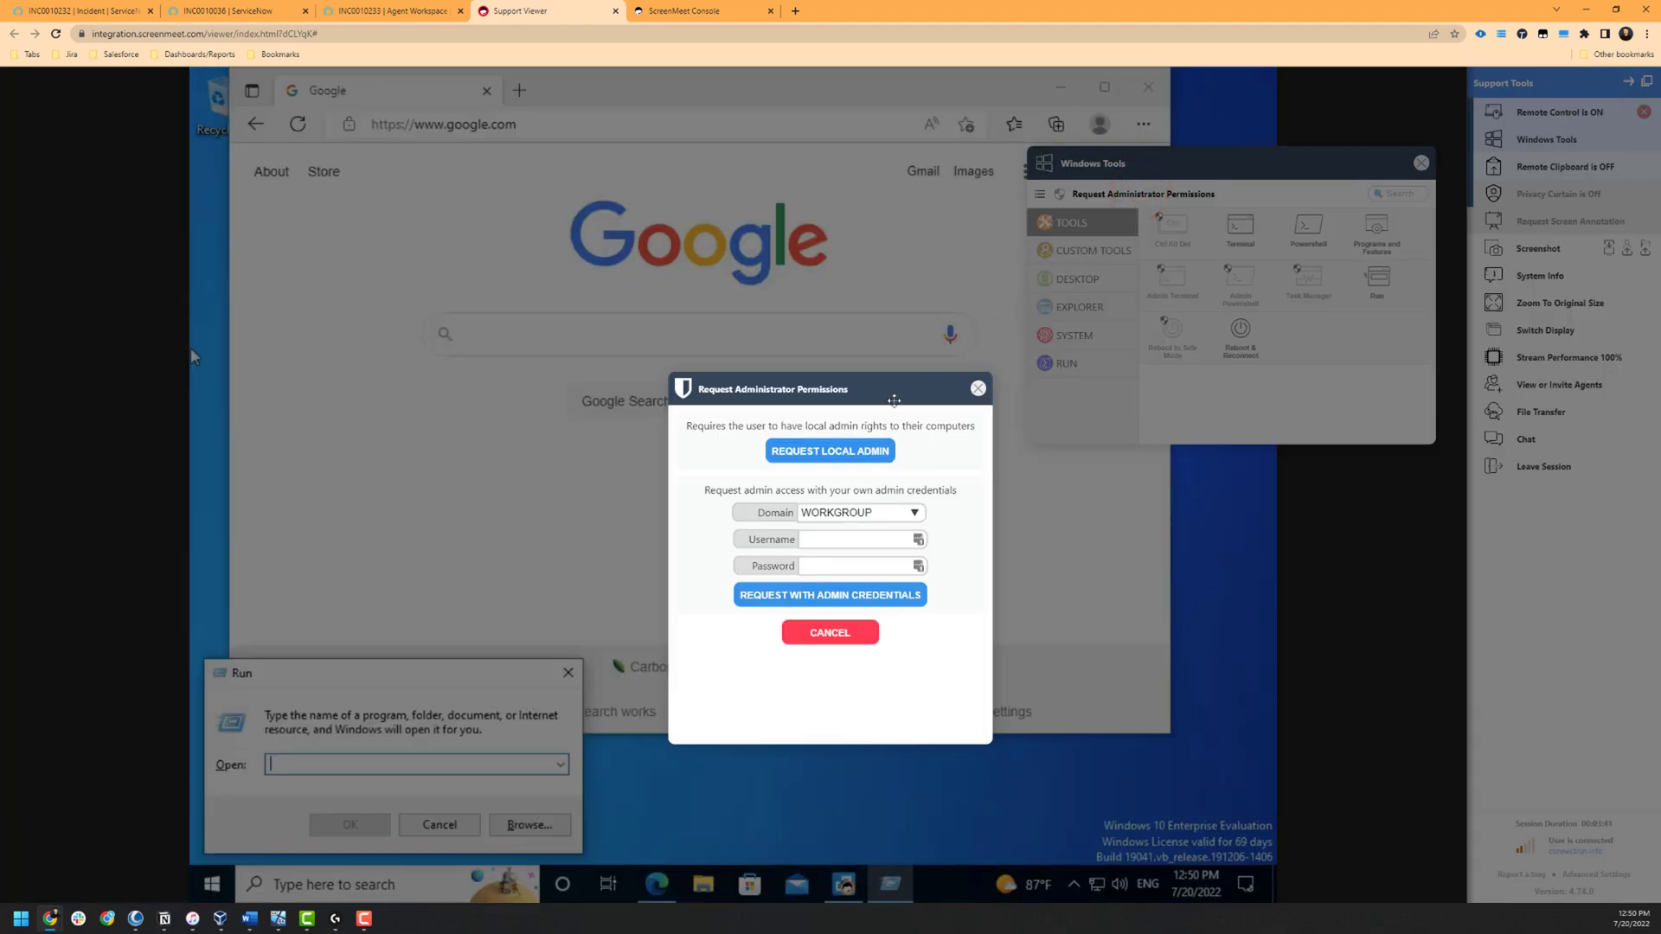
left_click(830, 452)
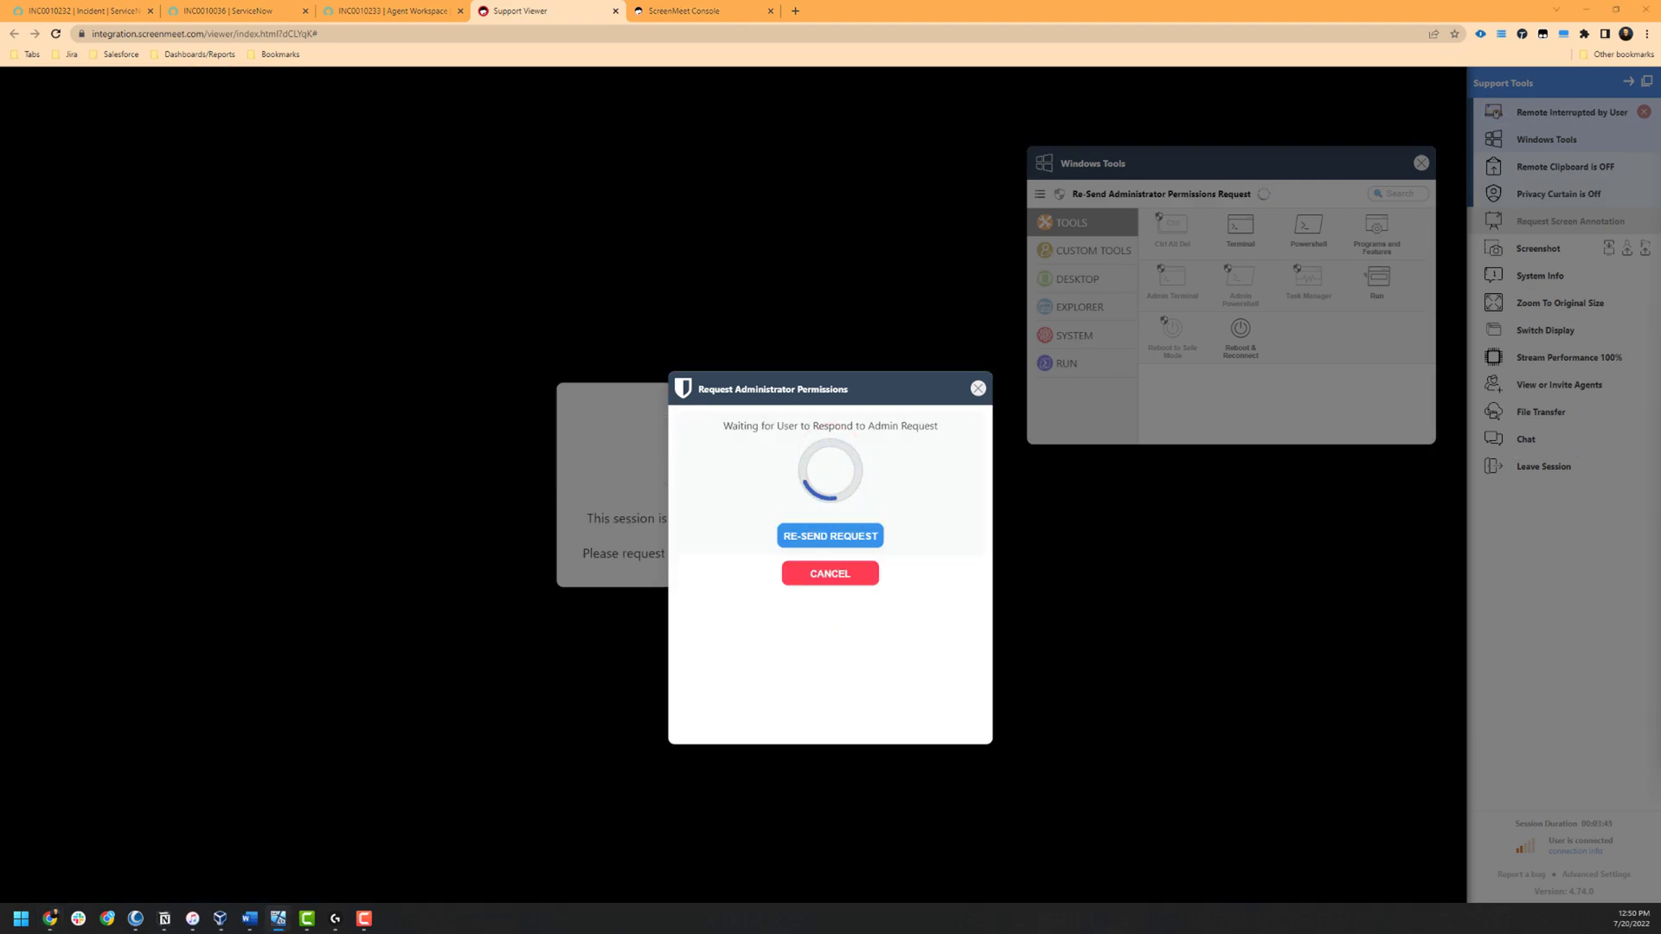
key("alt+Tab")
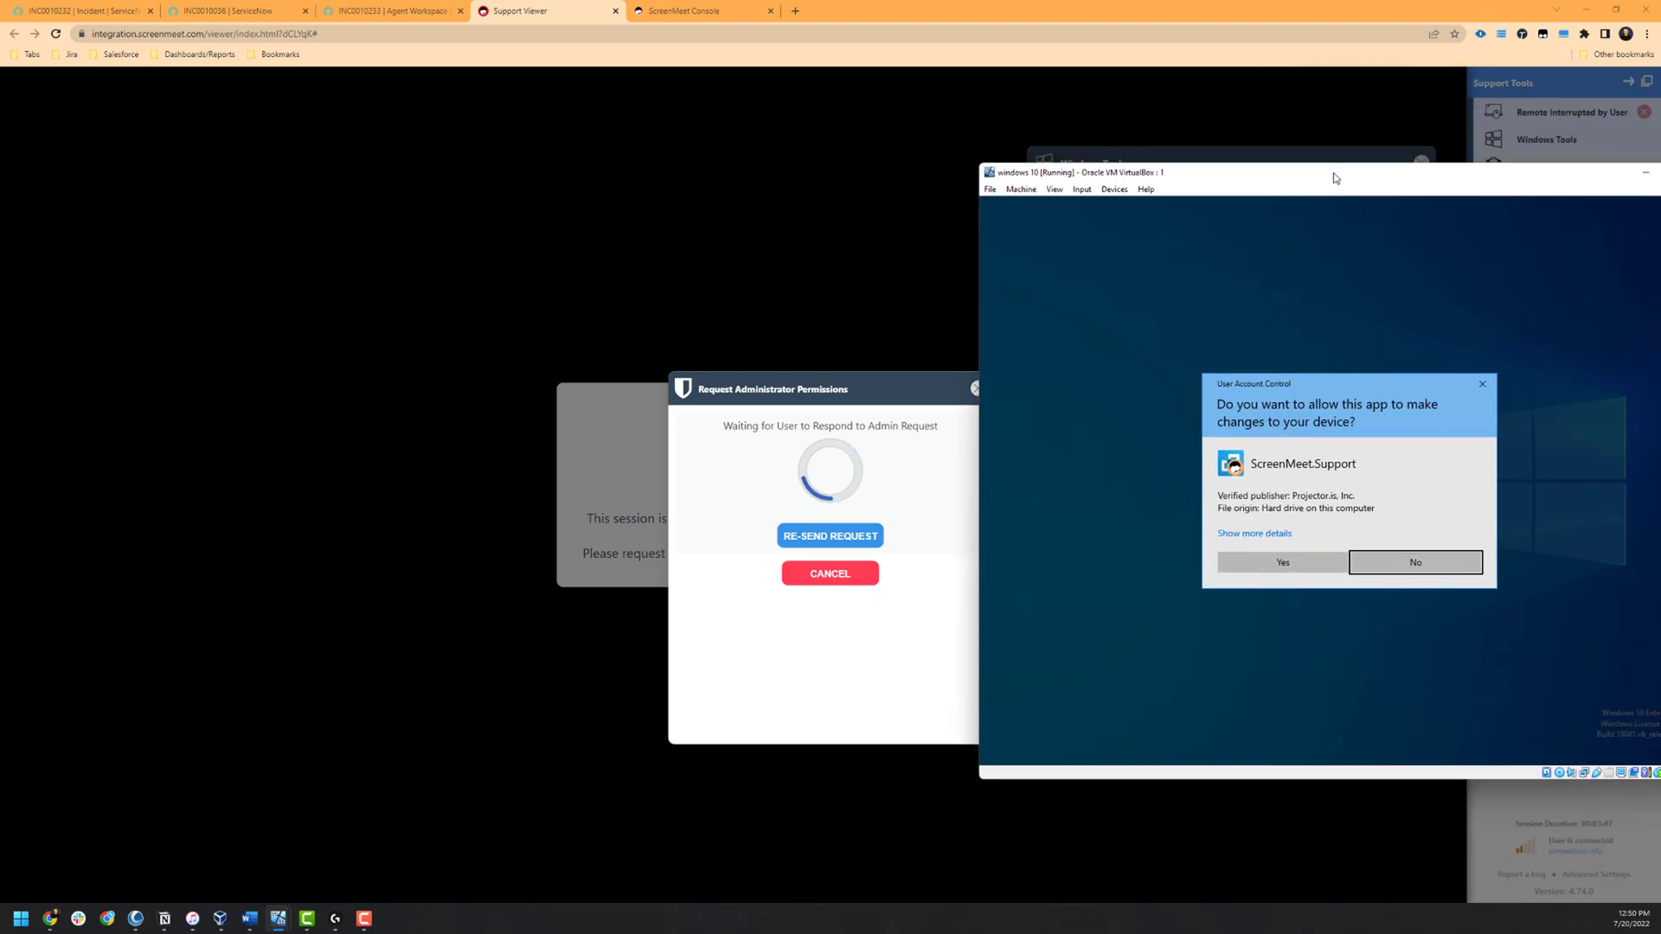
left_click_drag(1335, 178, 943, 178)
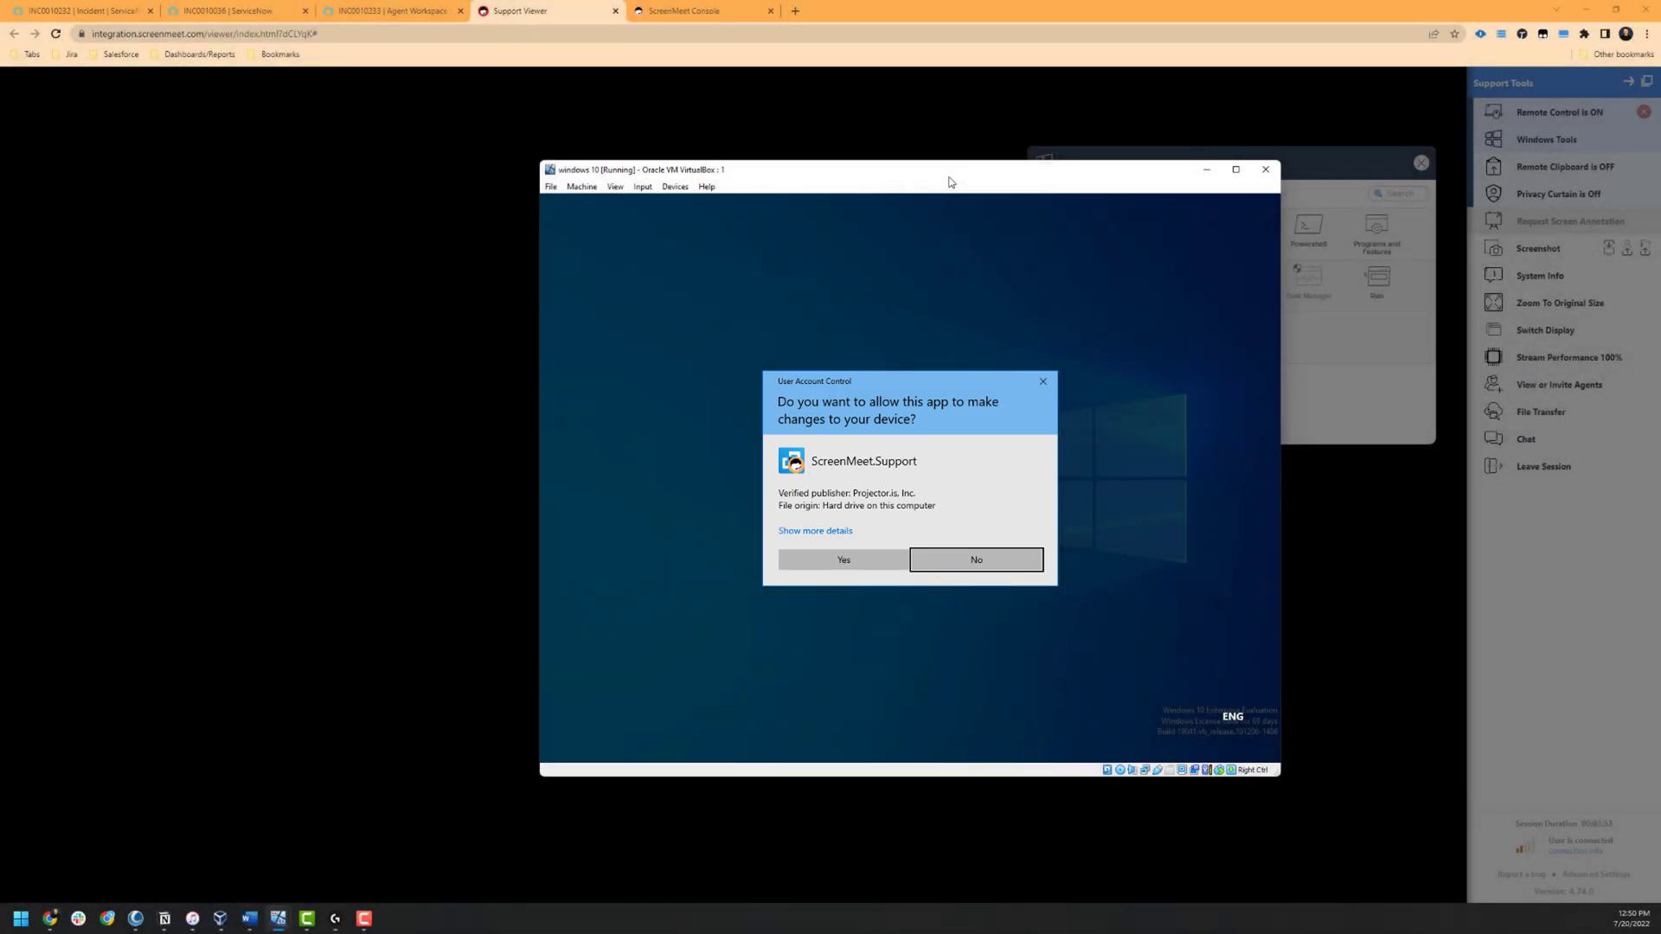
left_click(843, 560)
left_click_drag(904, 168, 1660, 161)
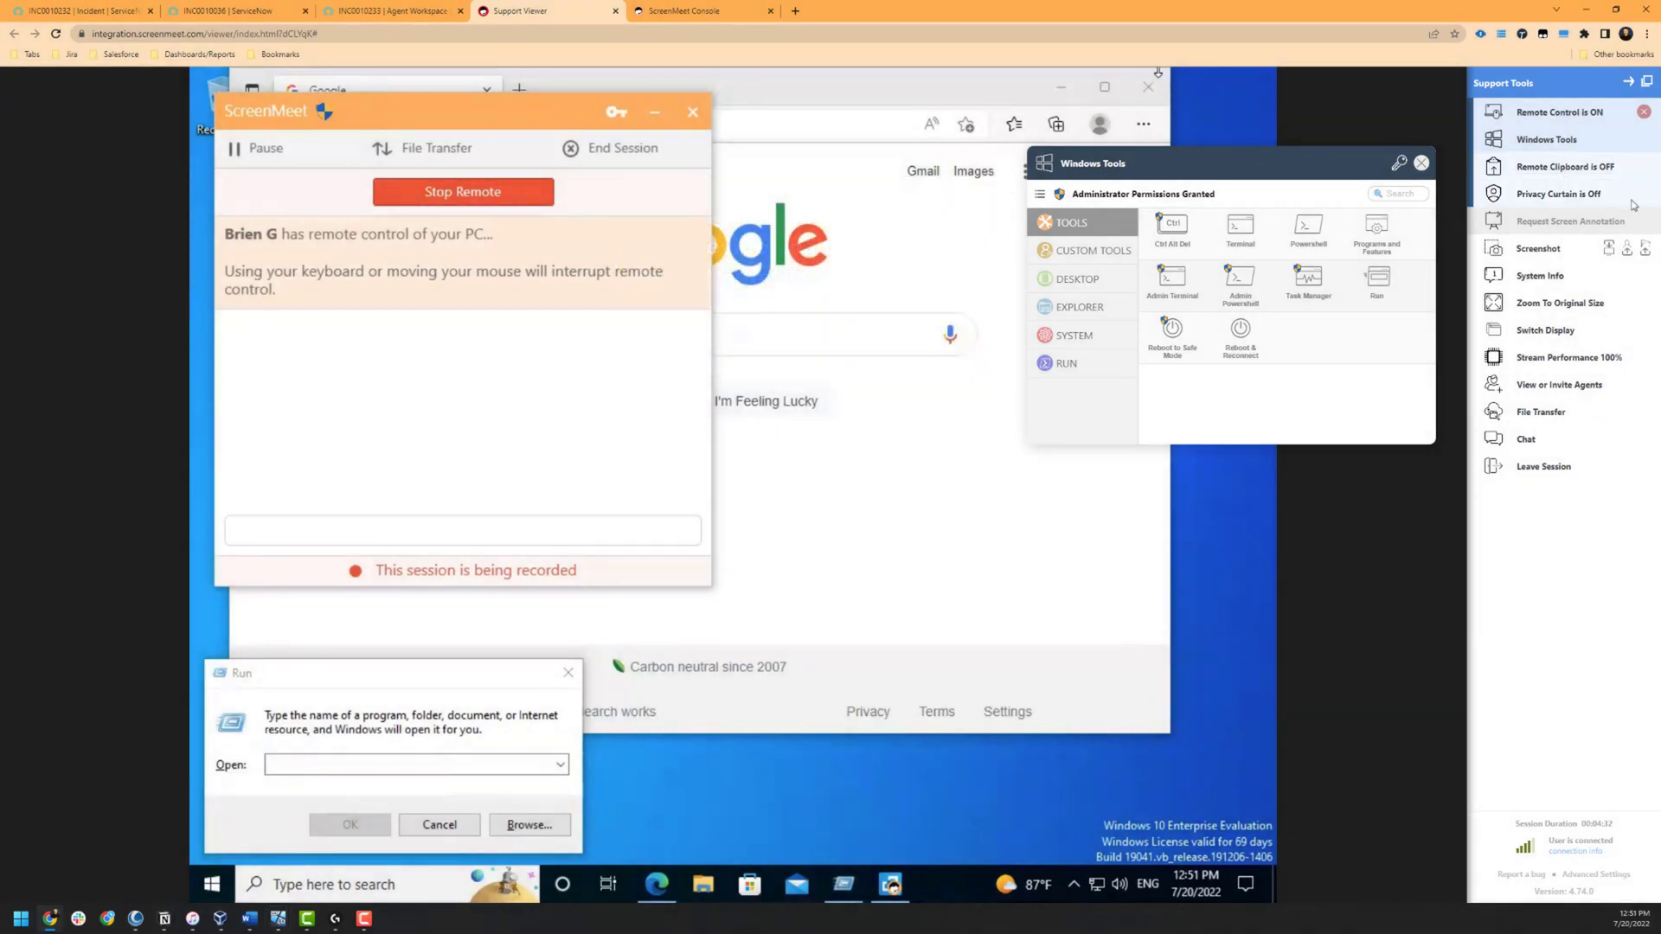
Step: Minimize all windows on the remote computer via DESKTOP > Minimize All
left_click(1076, 250)
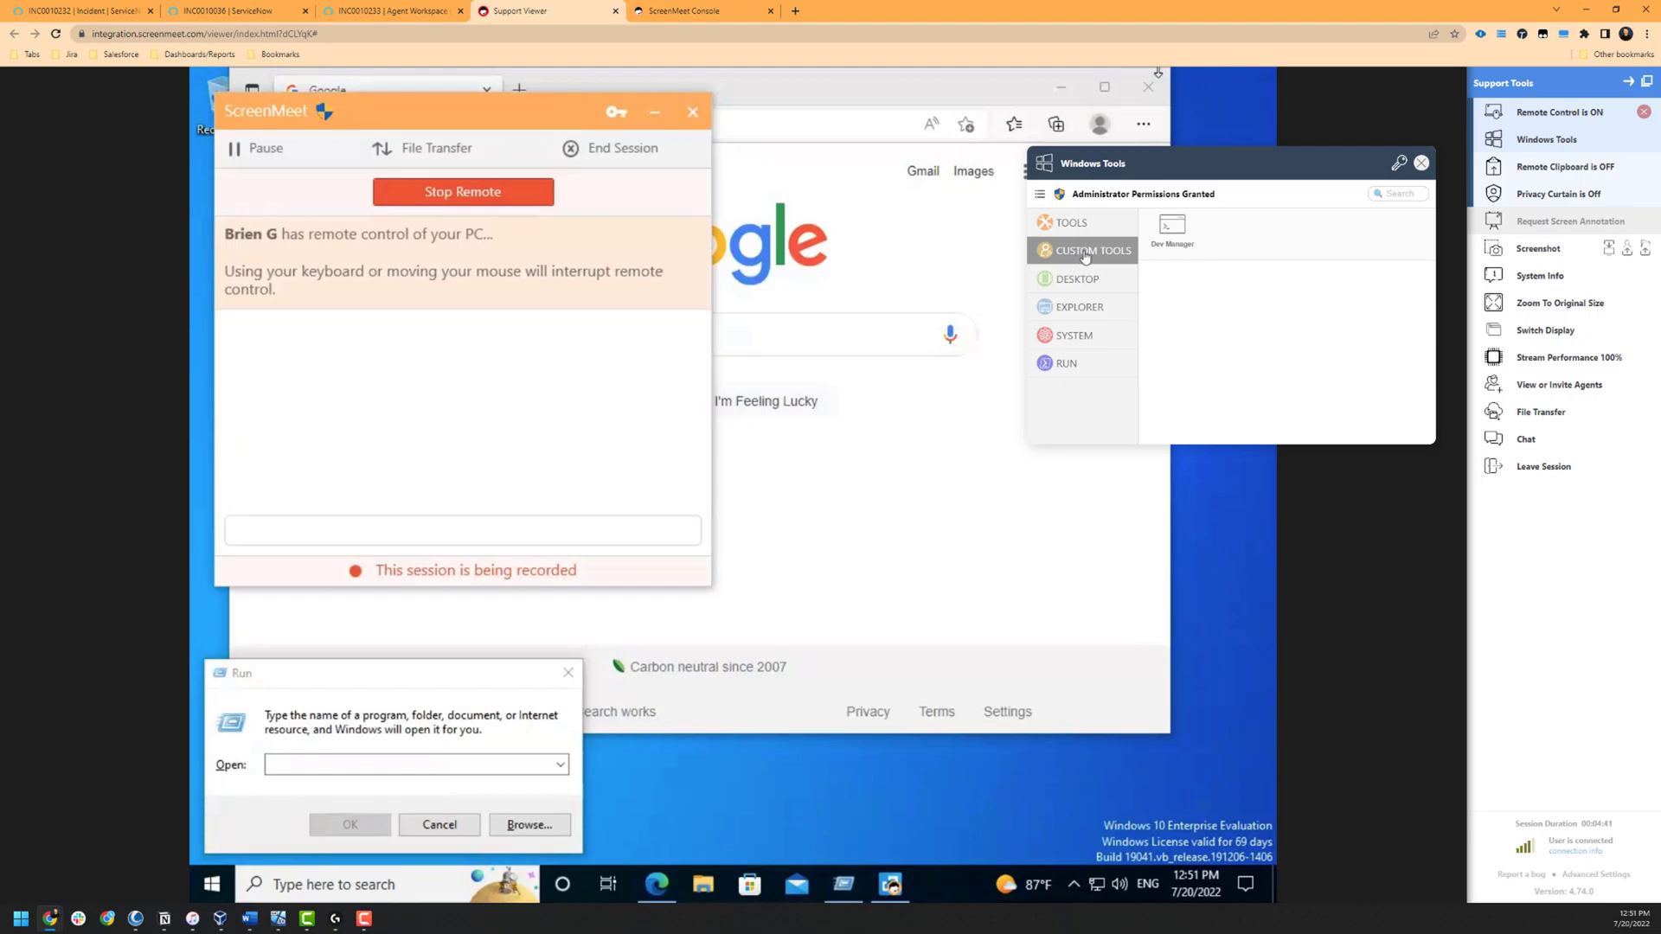
left_click(1077, 279)
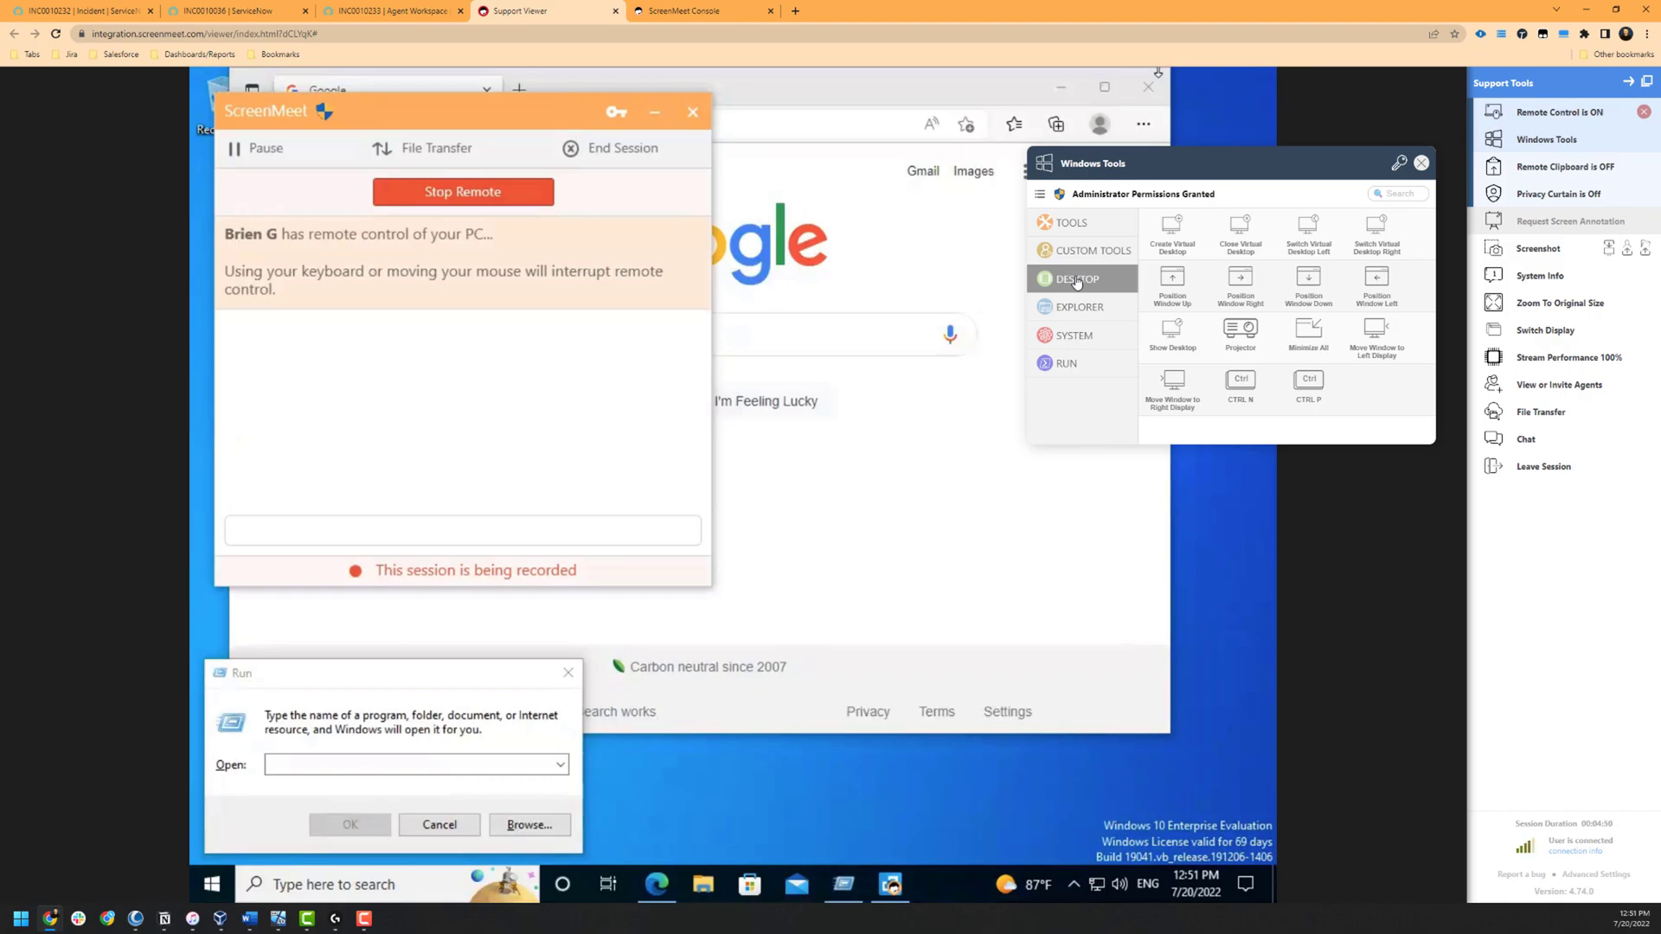
left_click(1308, 329)
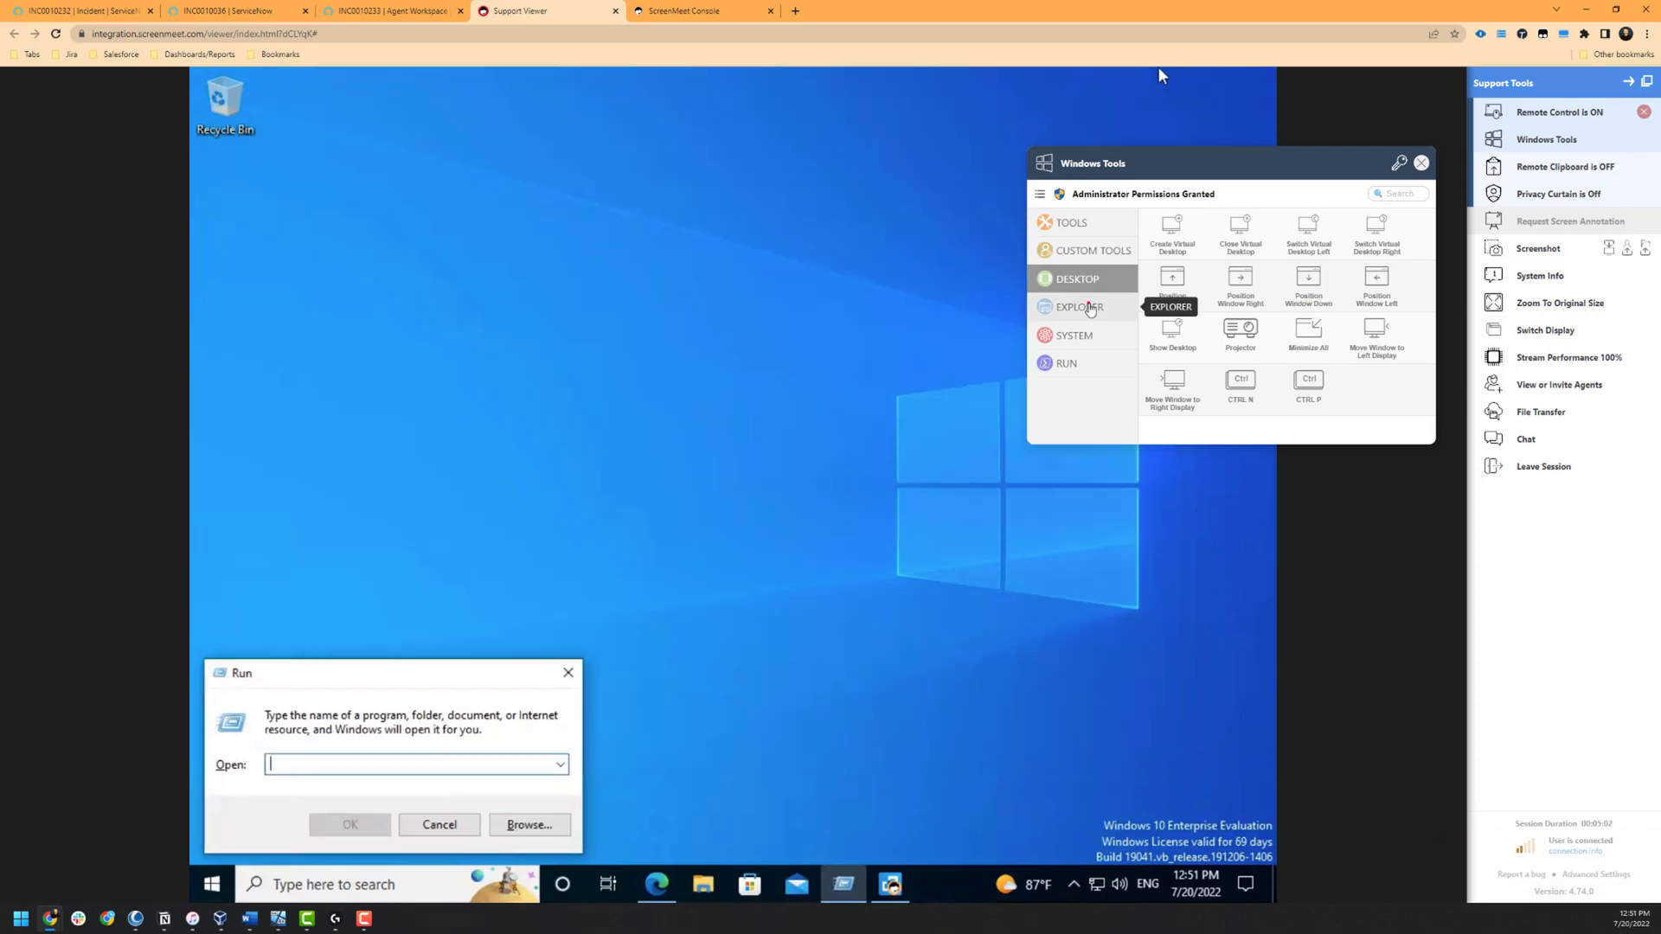
Step: Open the remote ProgramData folder via EXPLORER, then show the SYSTEM tools
left_click(1089, 308)
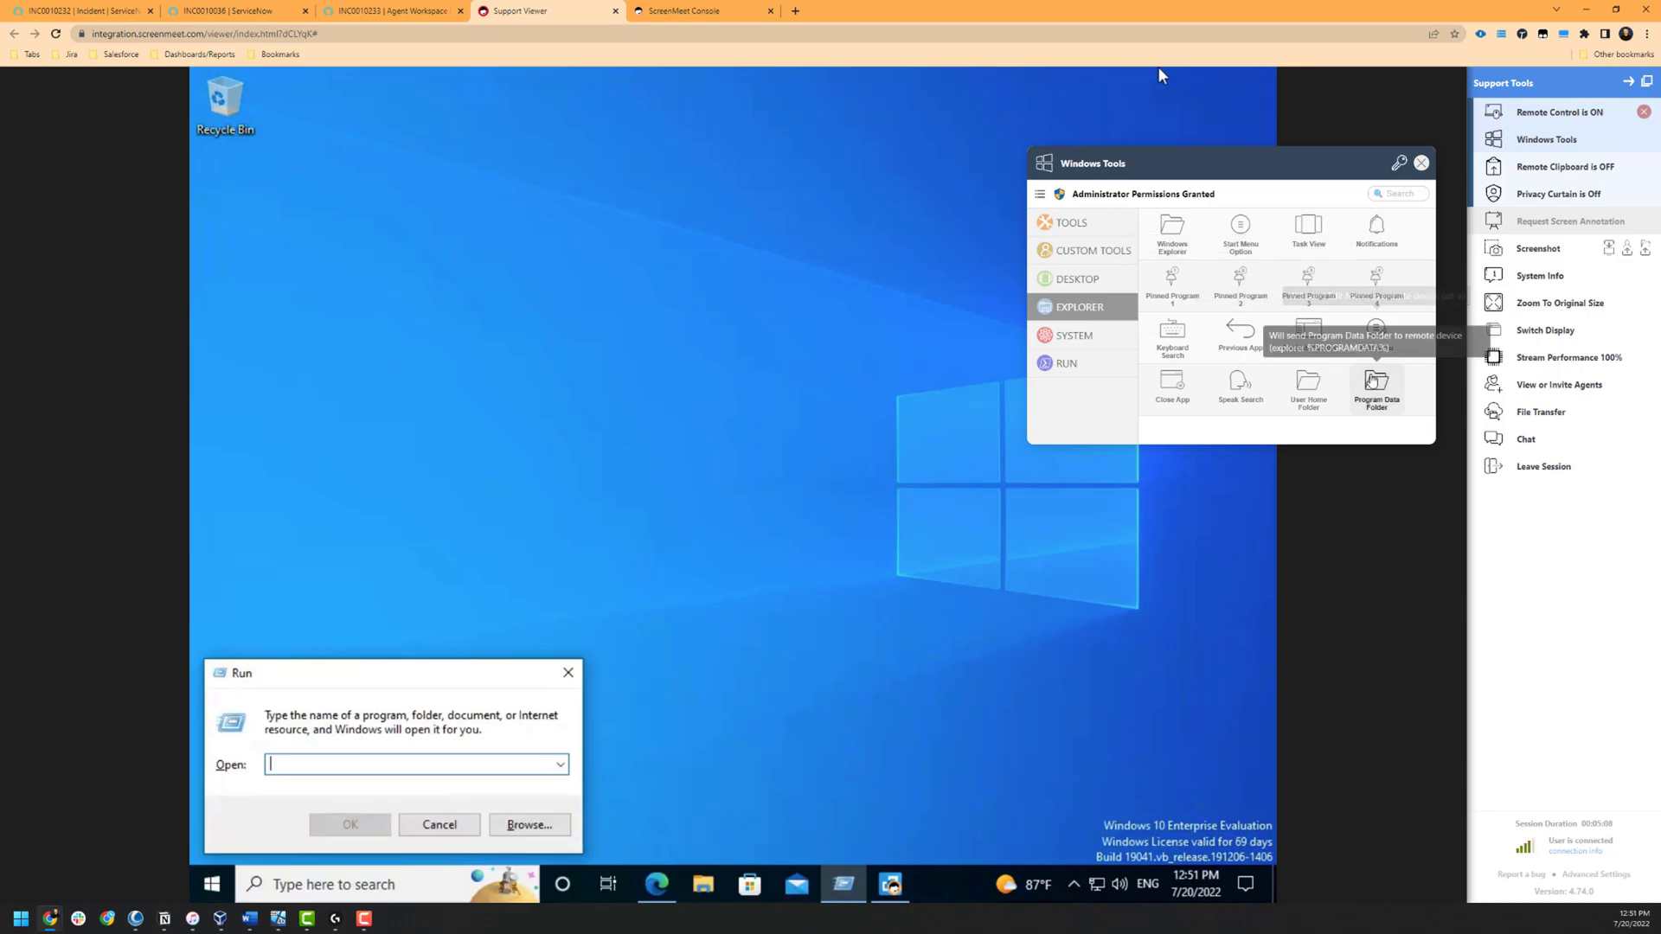
left_click(1376, 381)
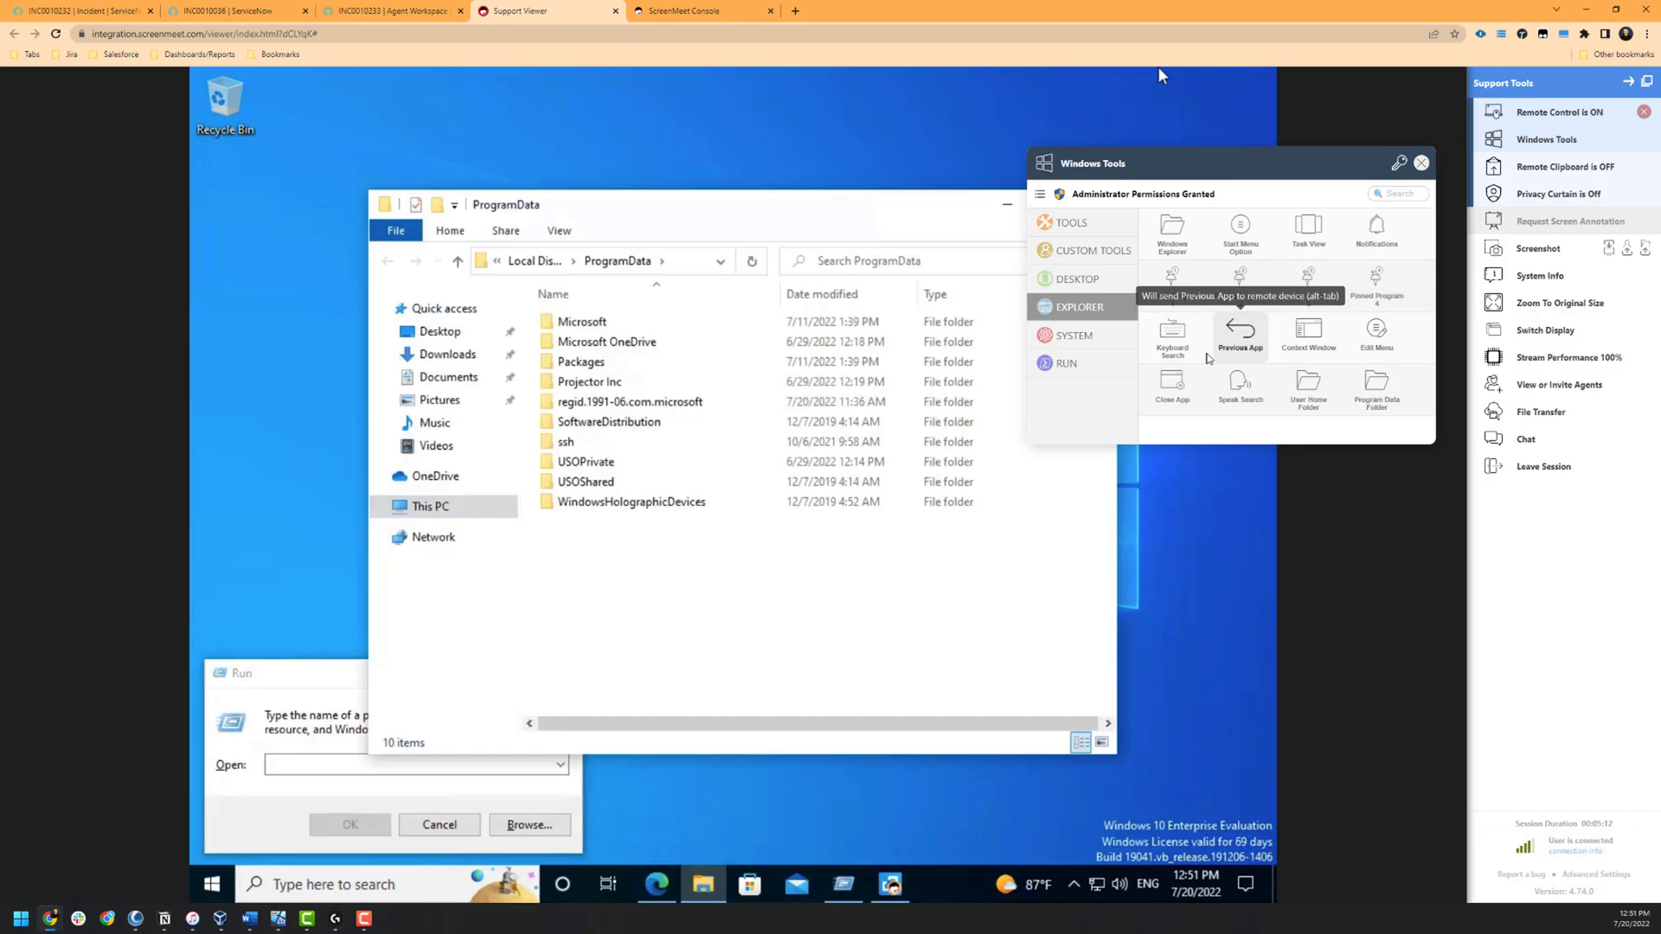
left_click(1102, 340)
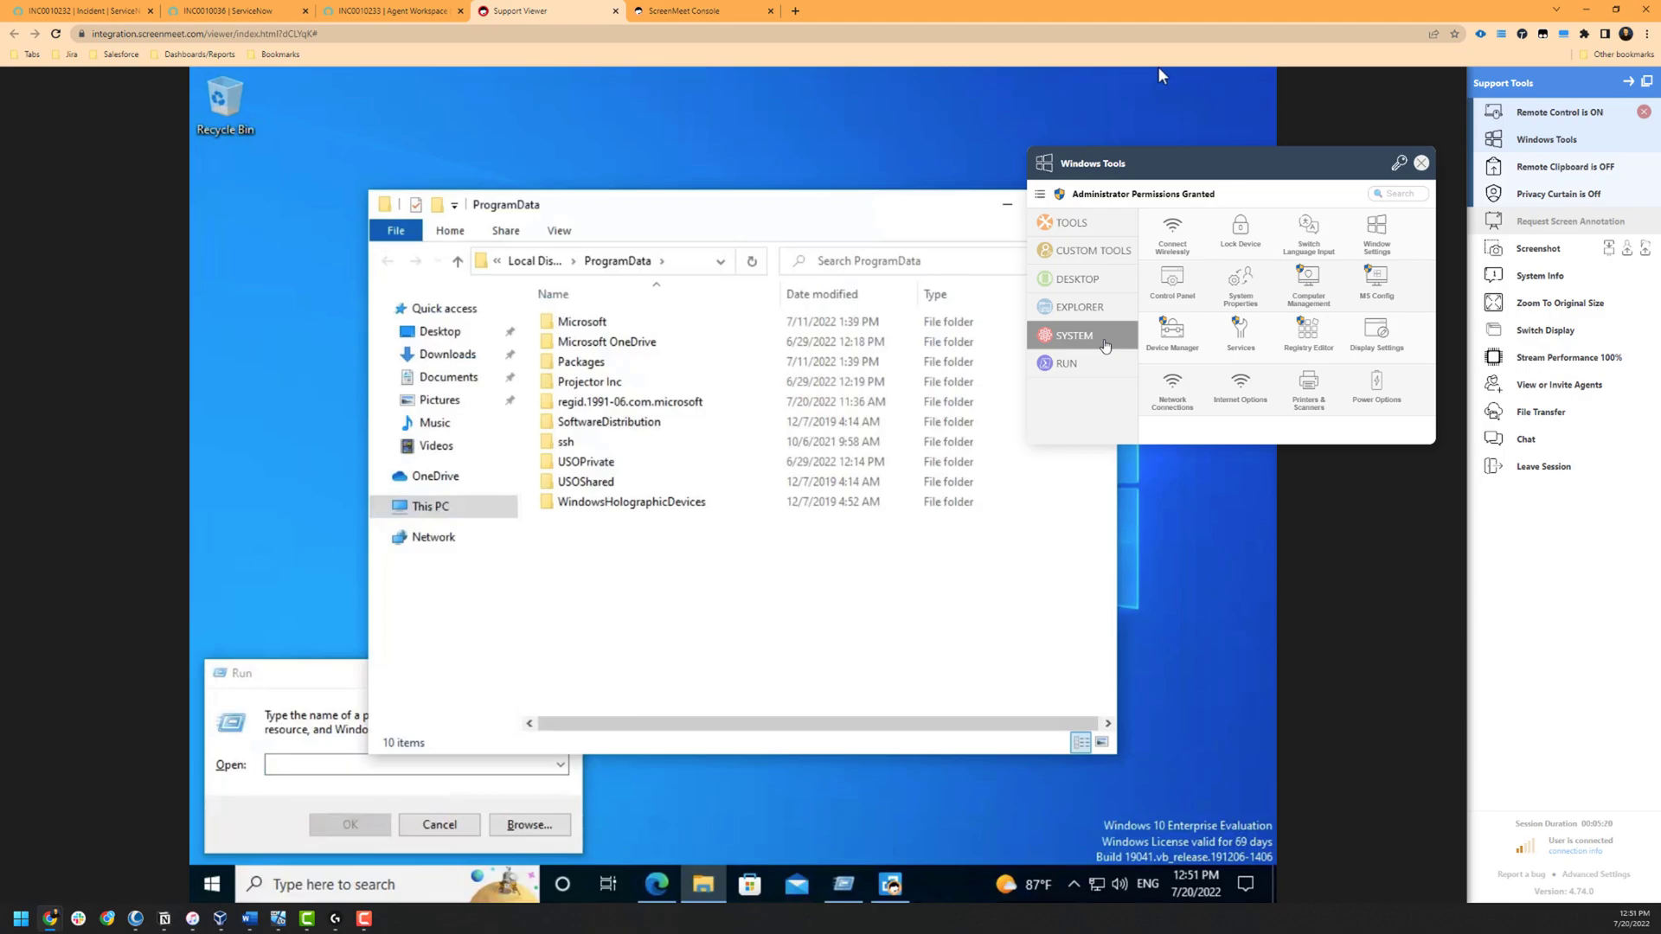
Step: Open Network Connections showing the Ethernet adapter, then switch to the RUN tools
left_click(1173, 385)
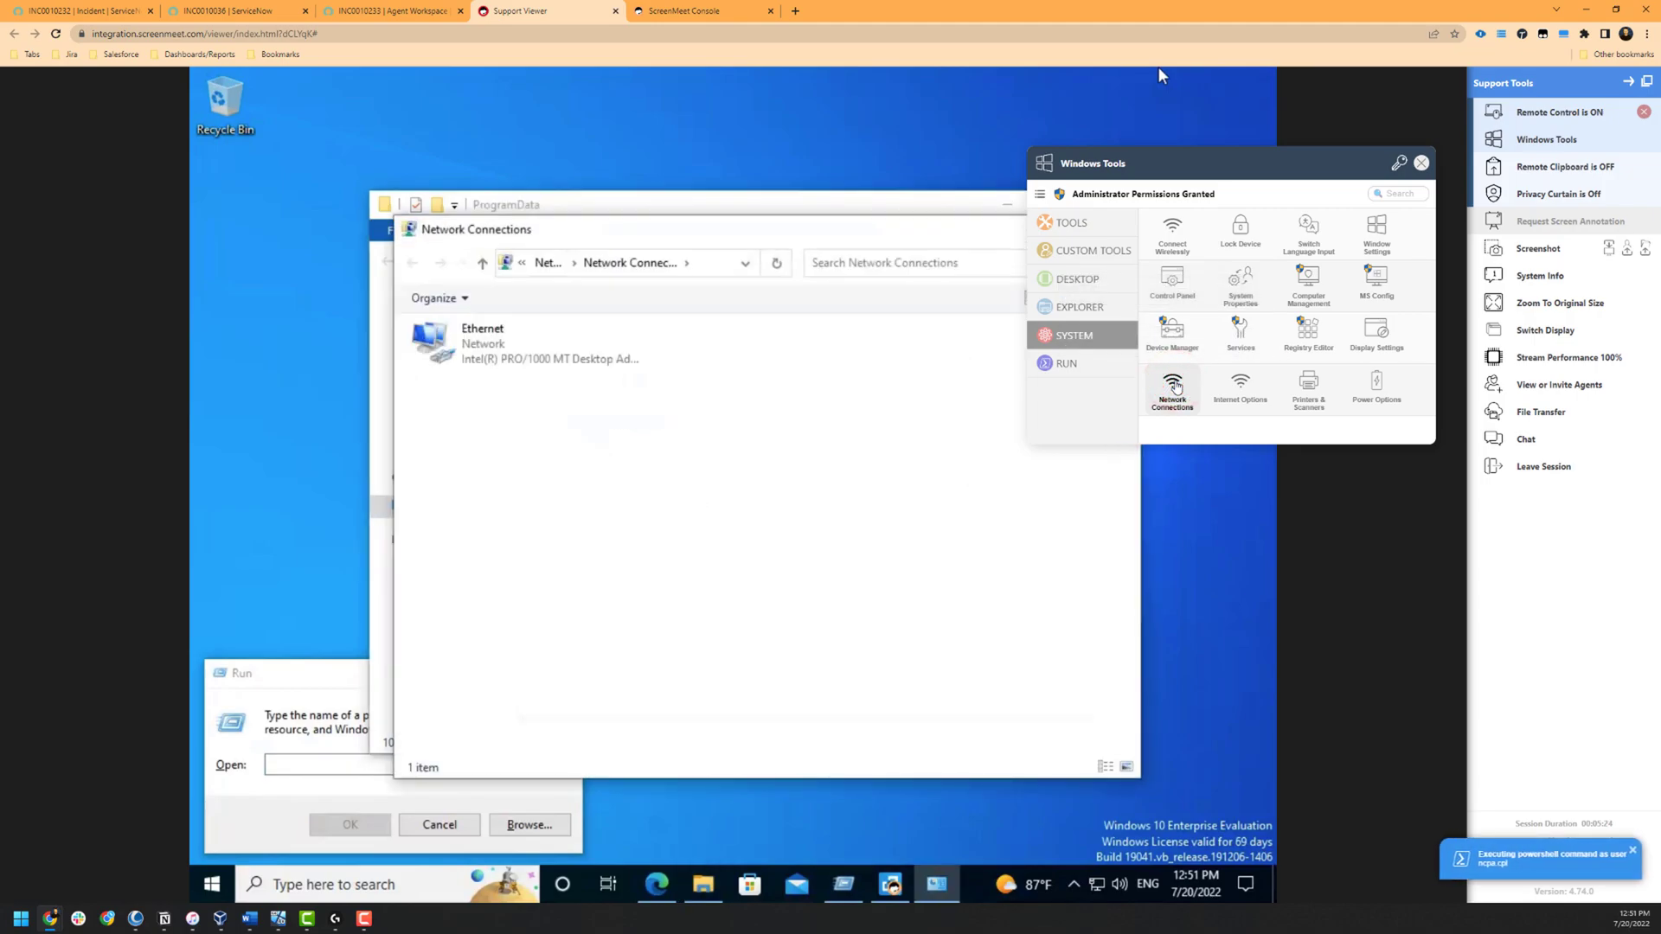
left_click(1065, 364)
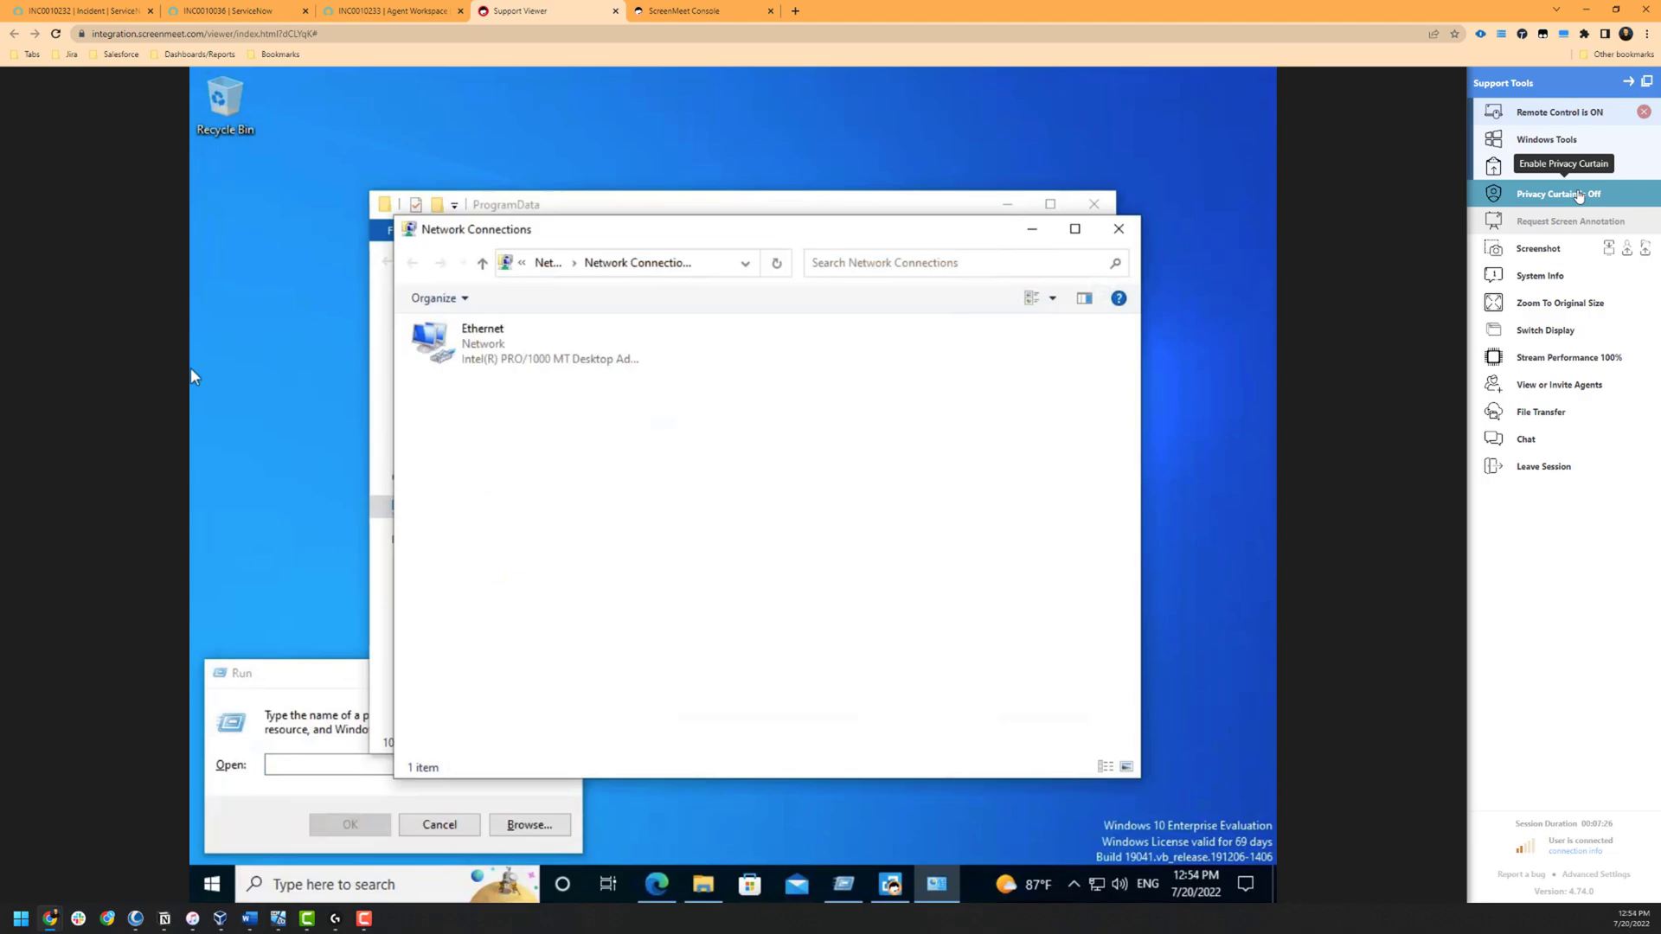
Step: Enable the privacy curtain, approve it on the VM, then disable it again
left_click(1579, 195)
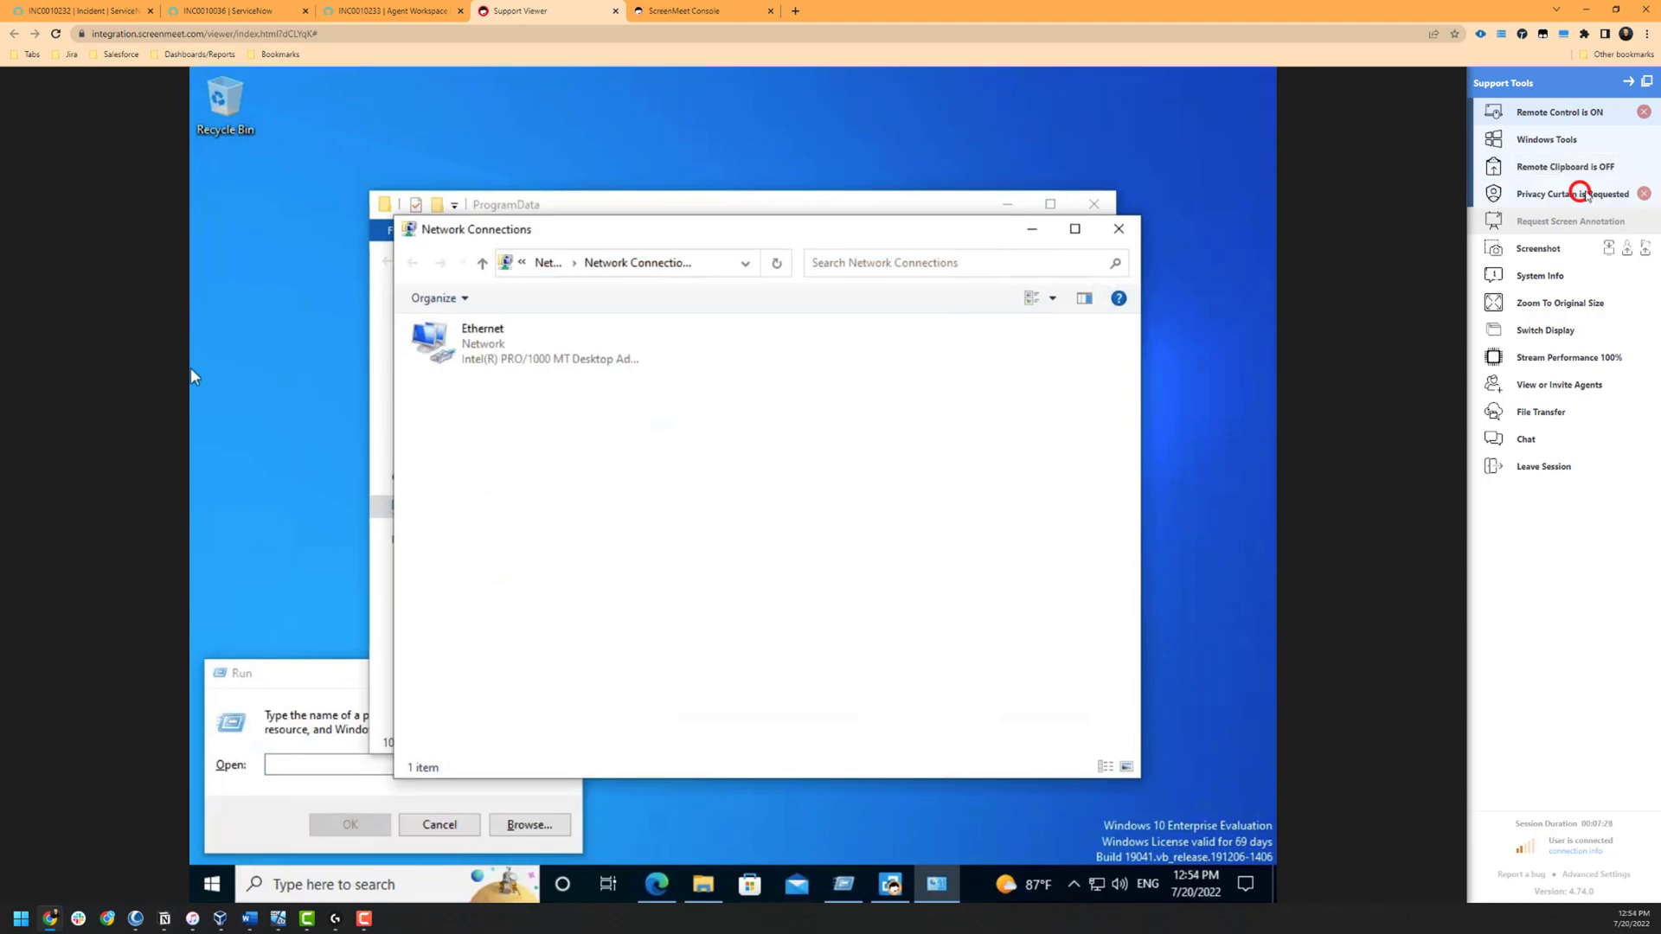
left_click_drag(1660, 80, 1010, 88)
left_click(895, 495)
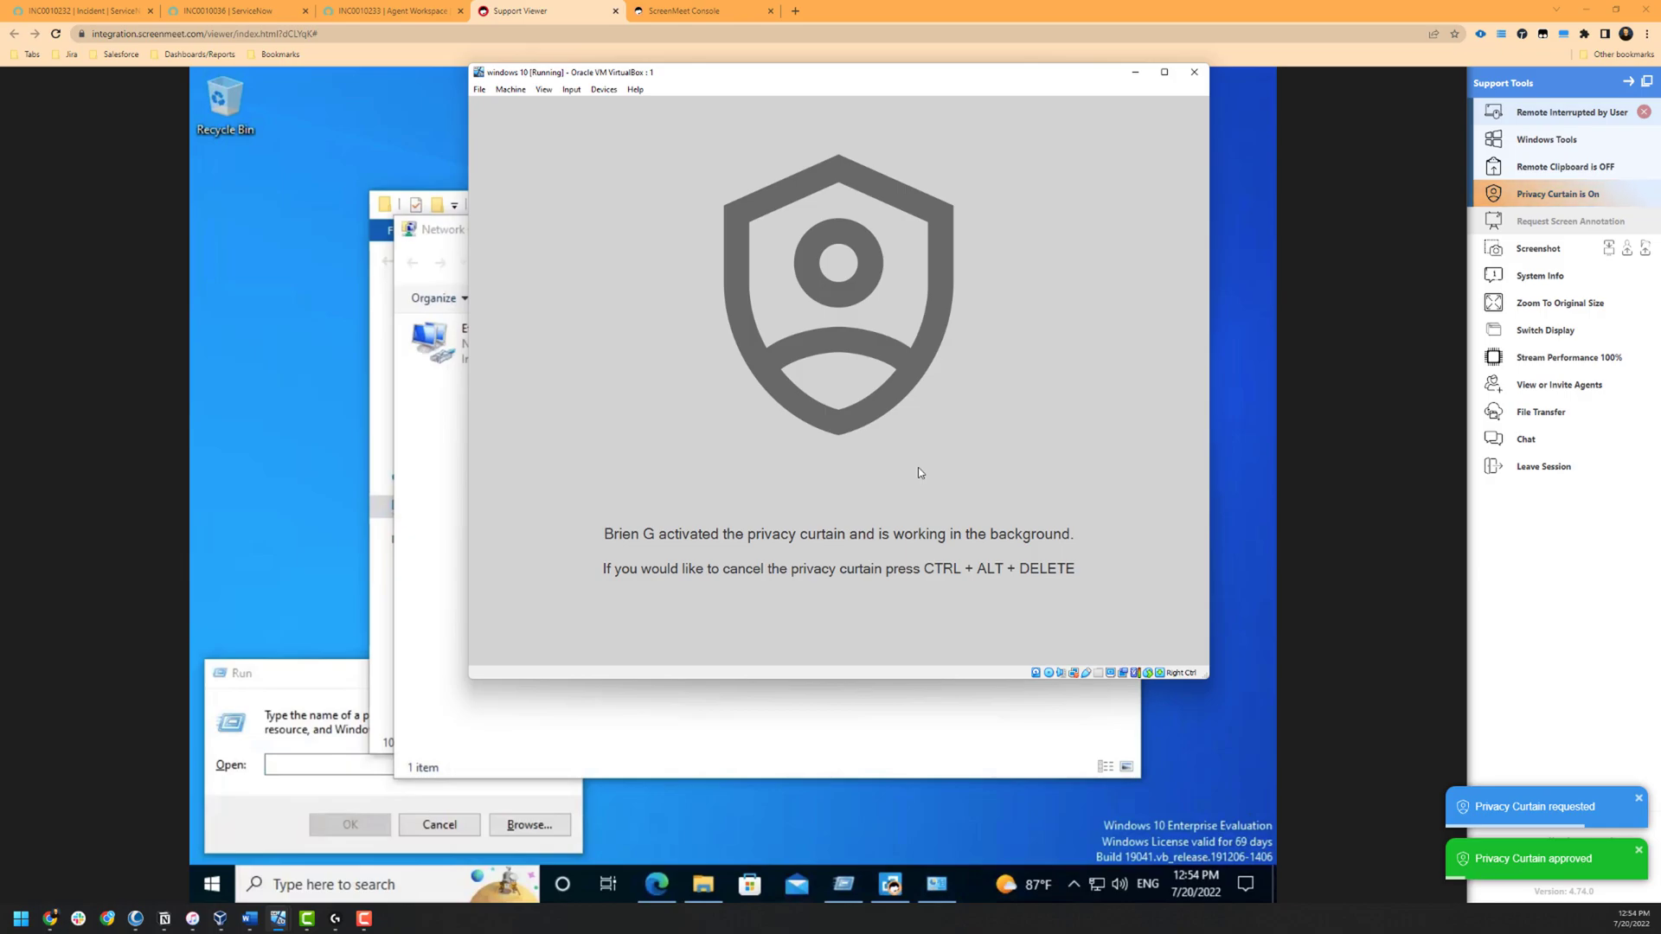
left_click(1081, 76)
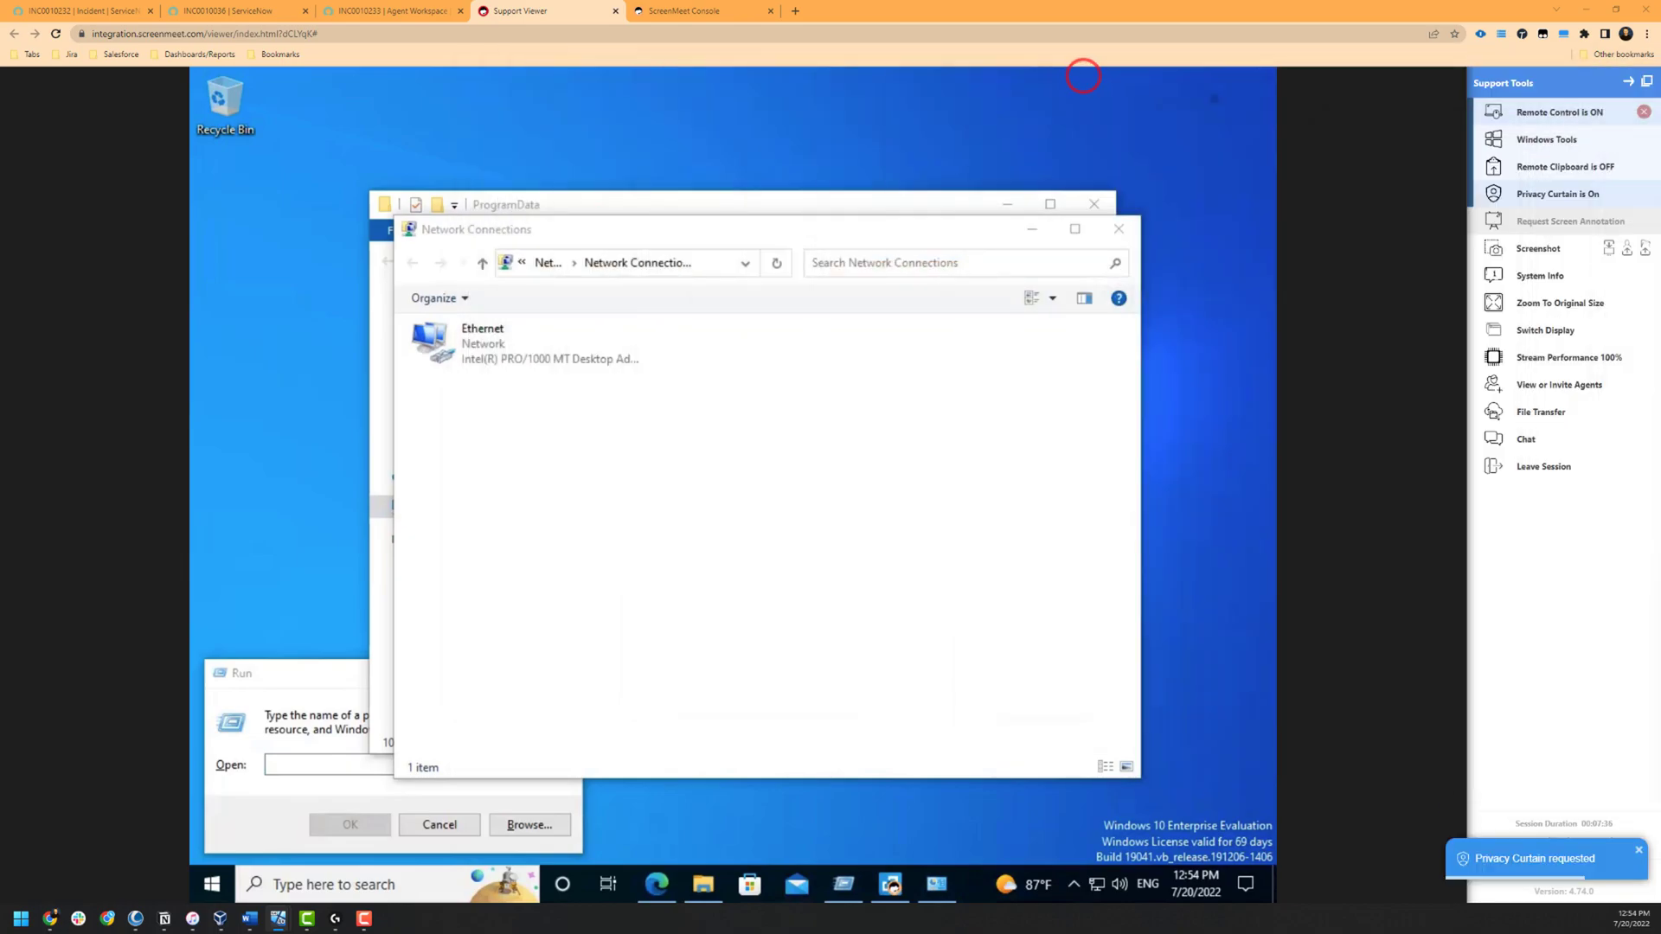
left_click(1557, 193)
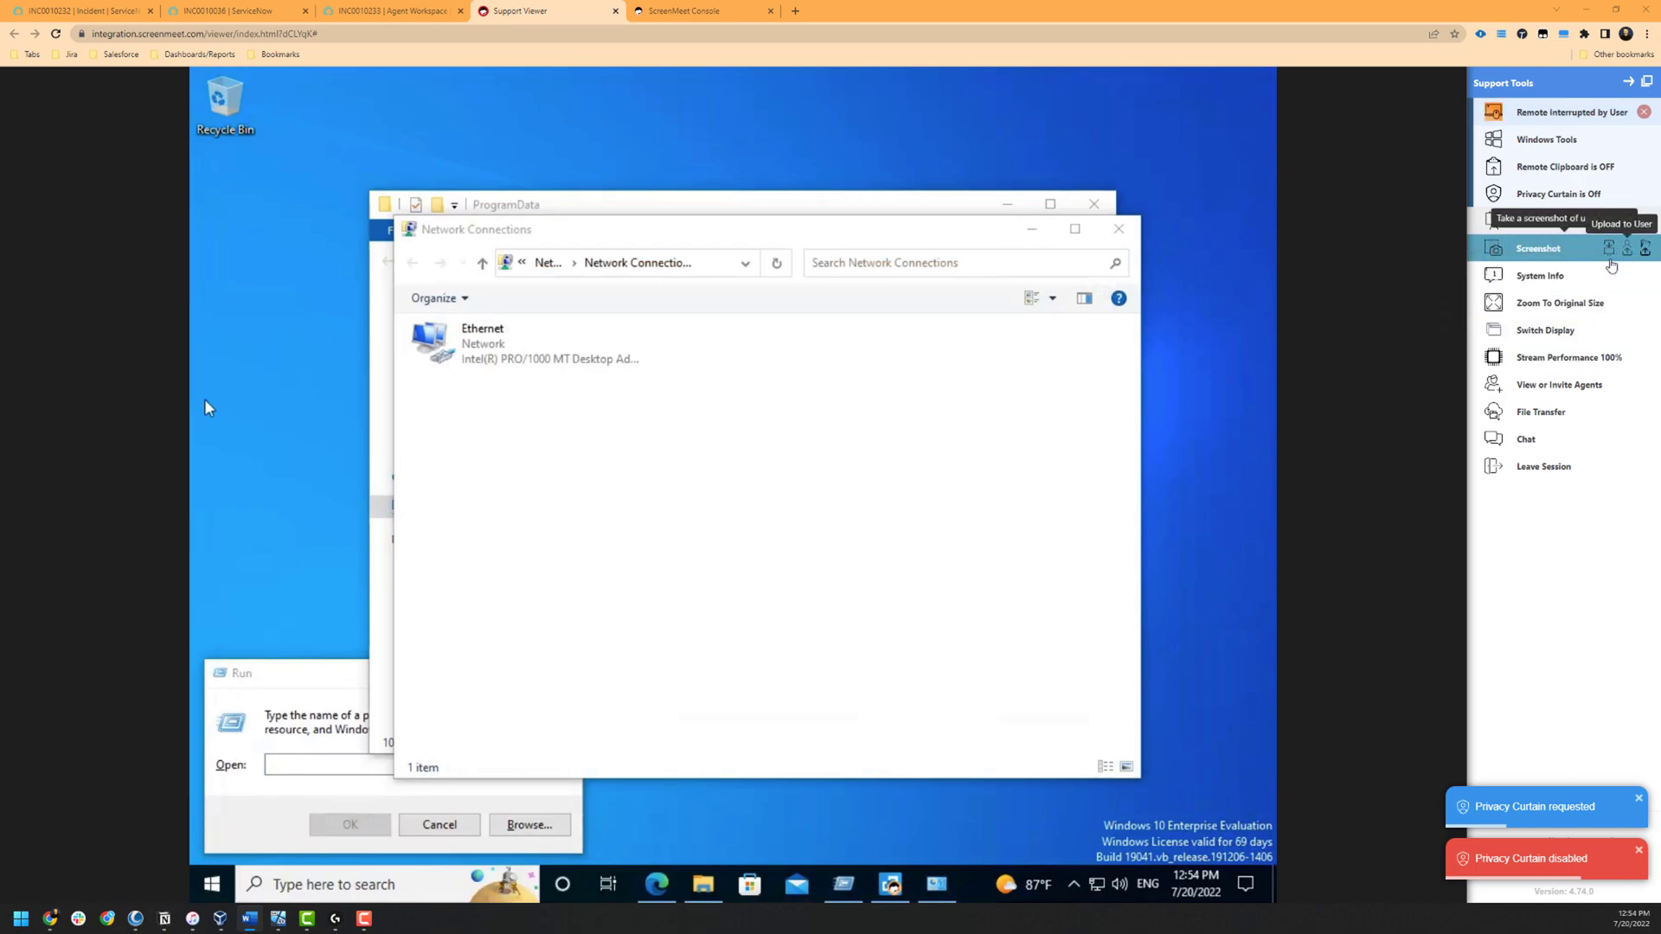
Step: Save a JPEG screenshot of the remote screen, then check and close the remote System Info
left_click(1644, 255)
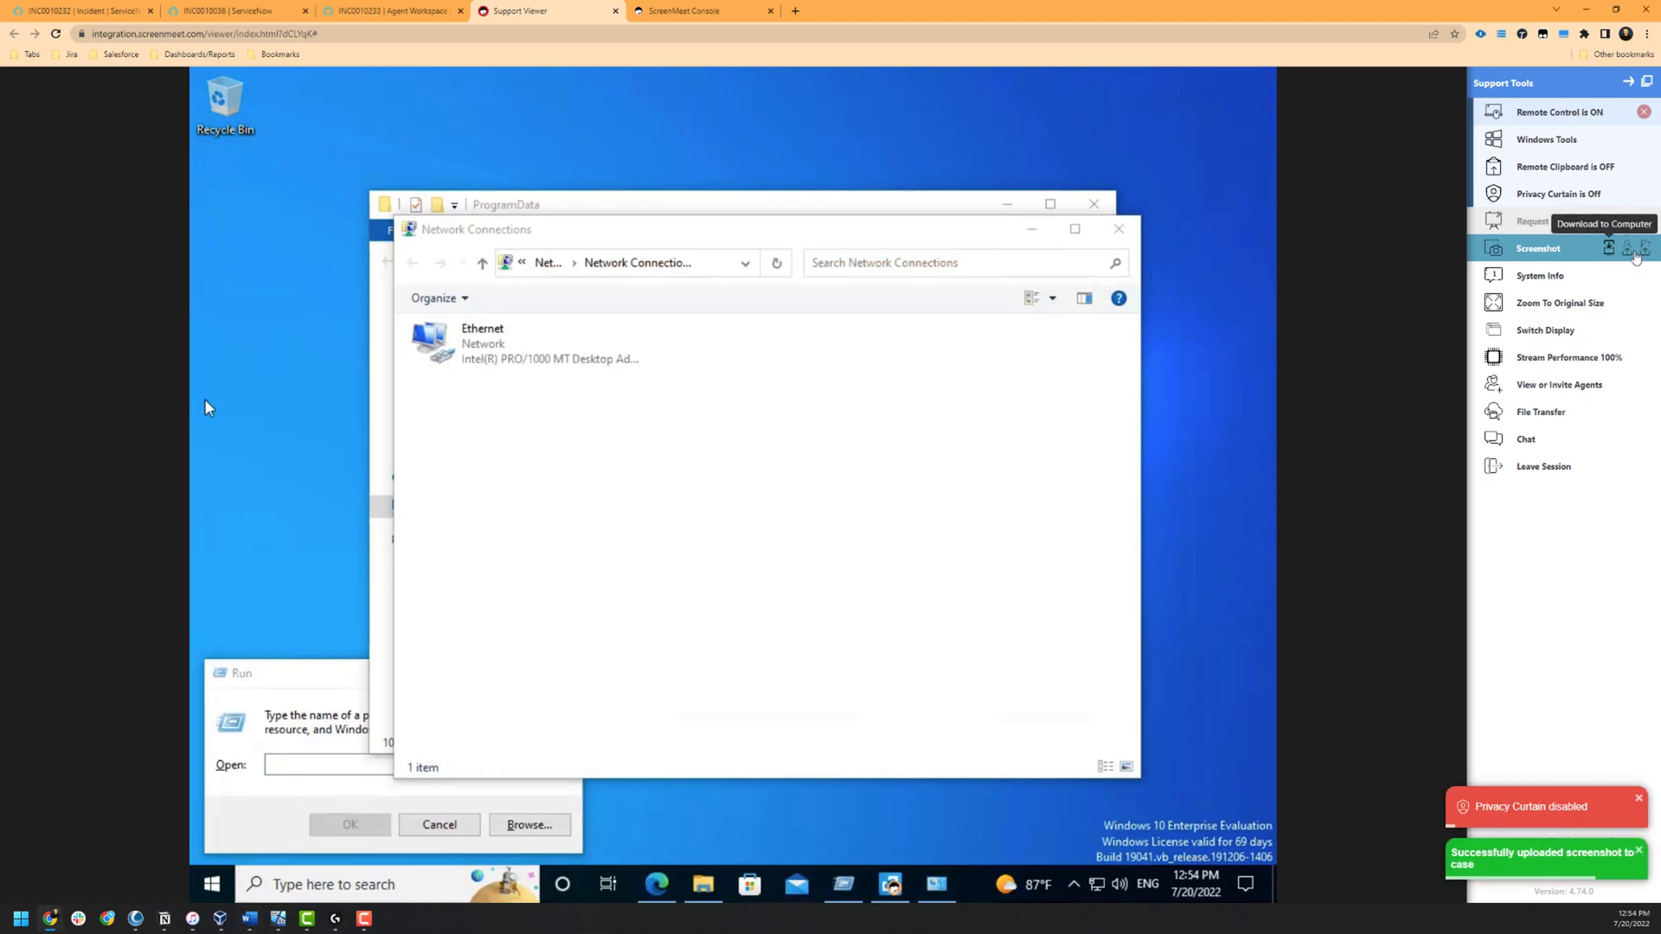
left_click(1609, 249)
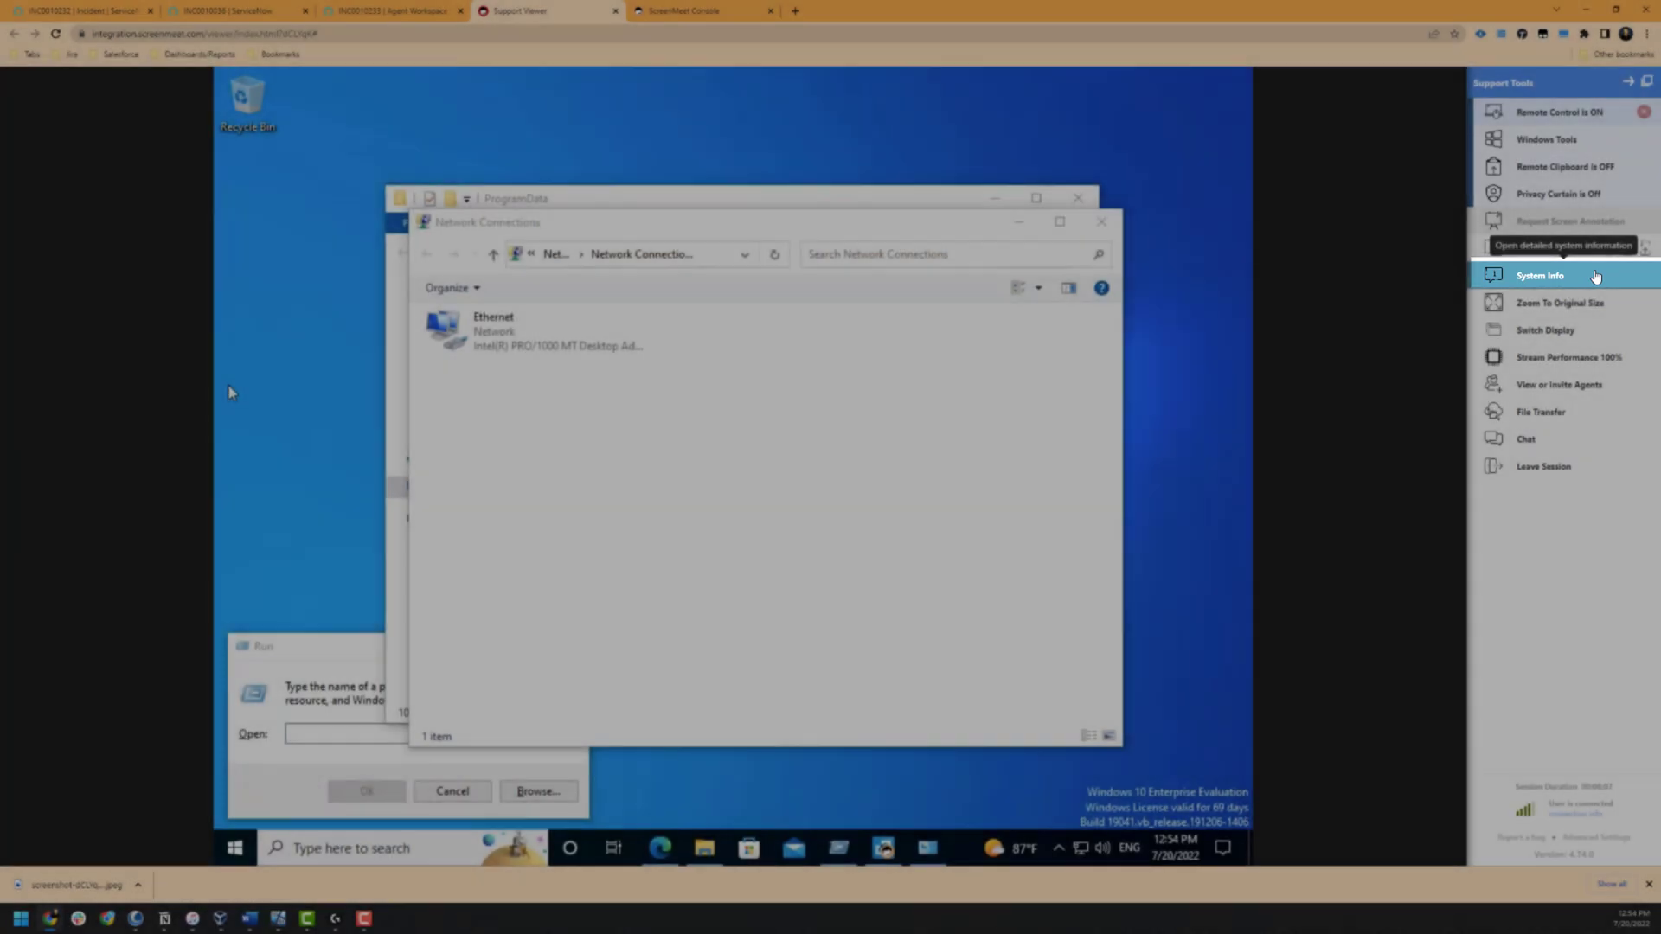
left_click(1596, 276)
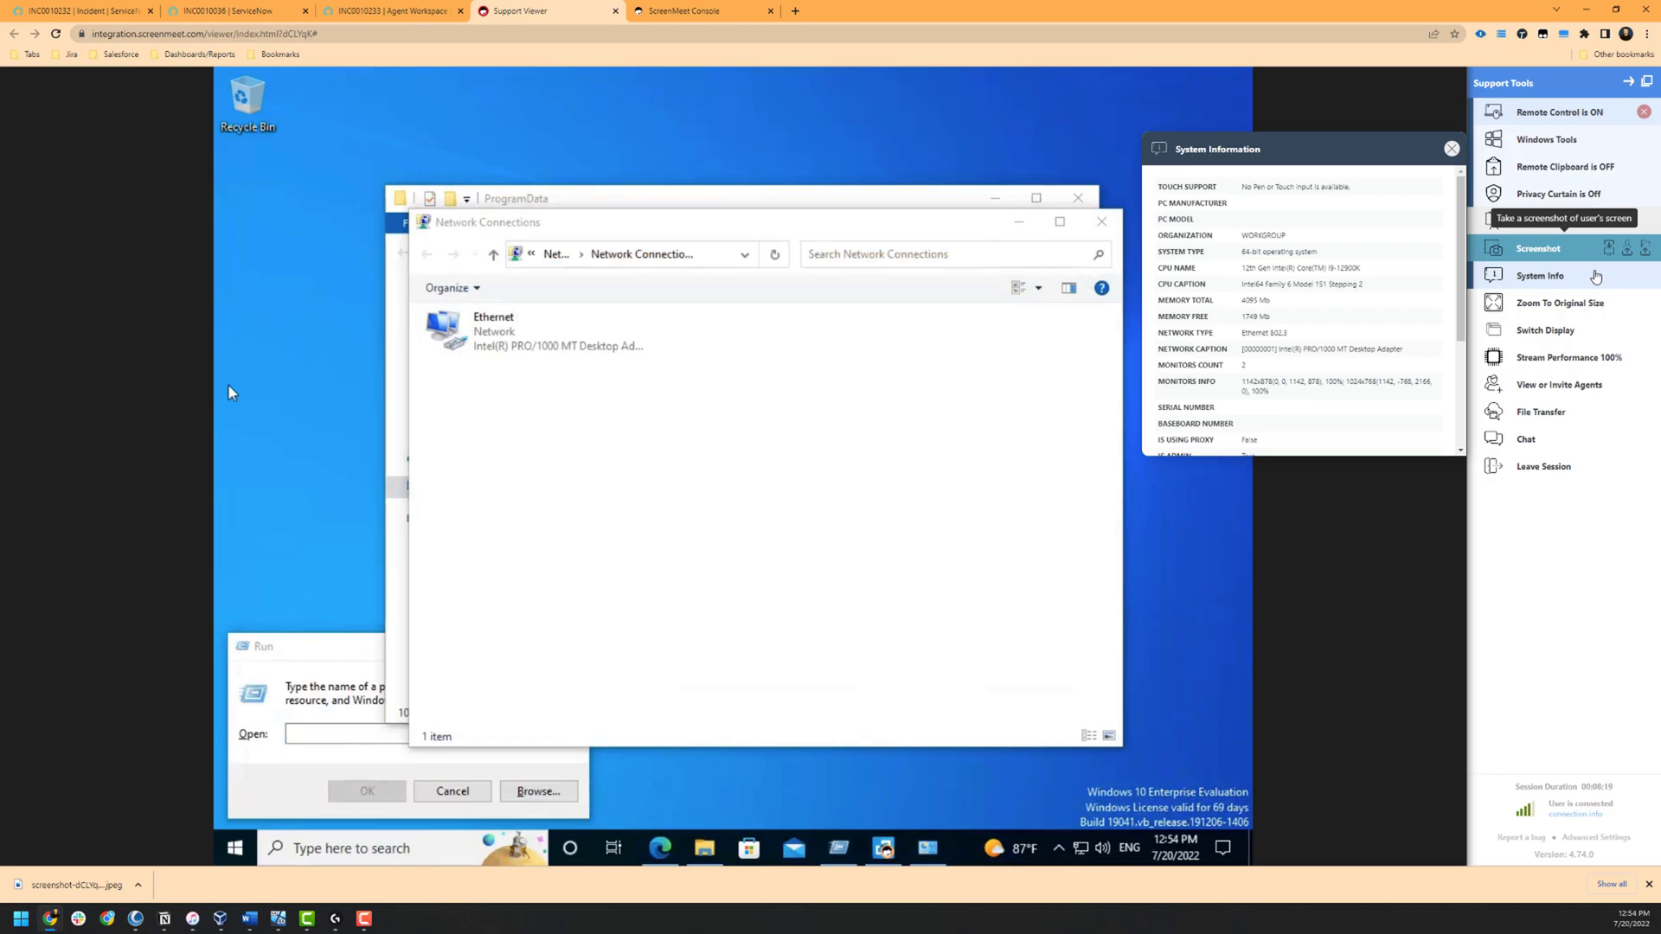
left_click(1452, 149)
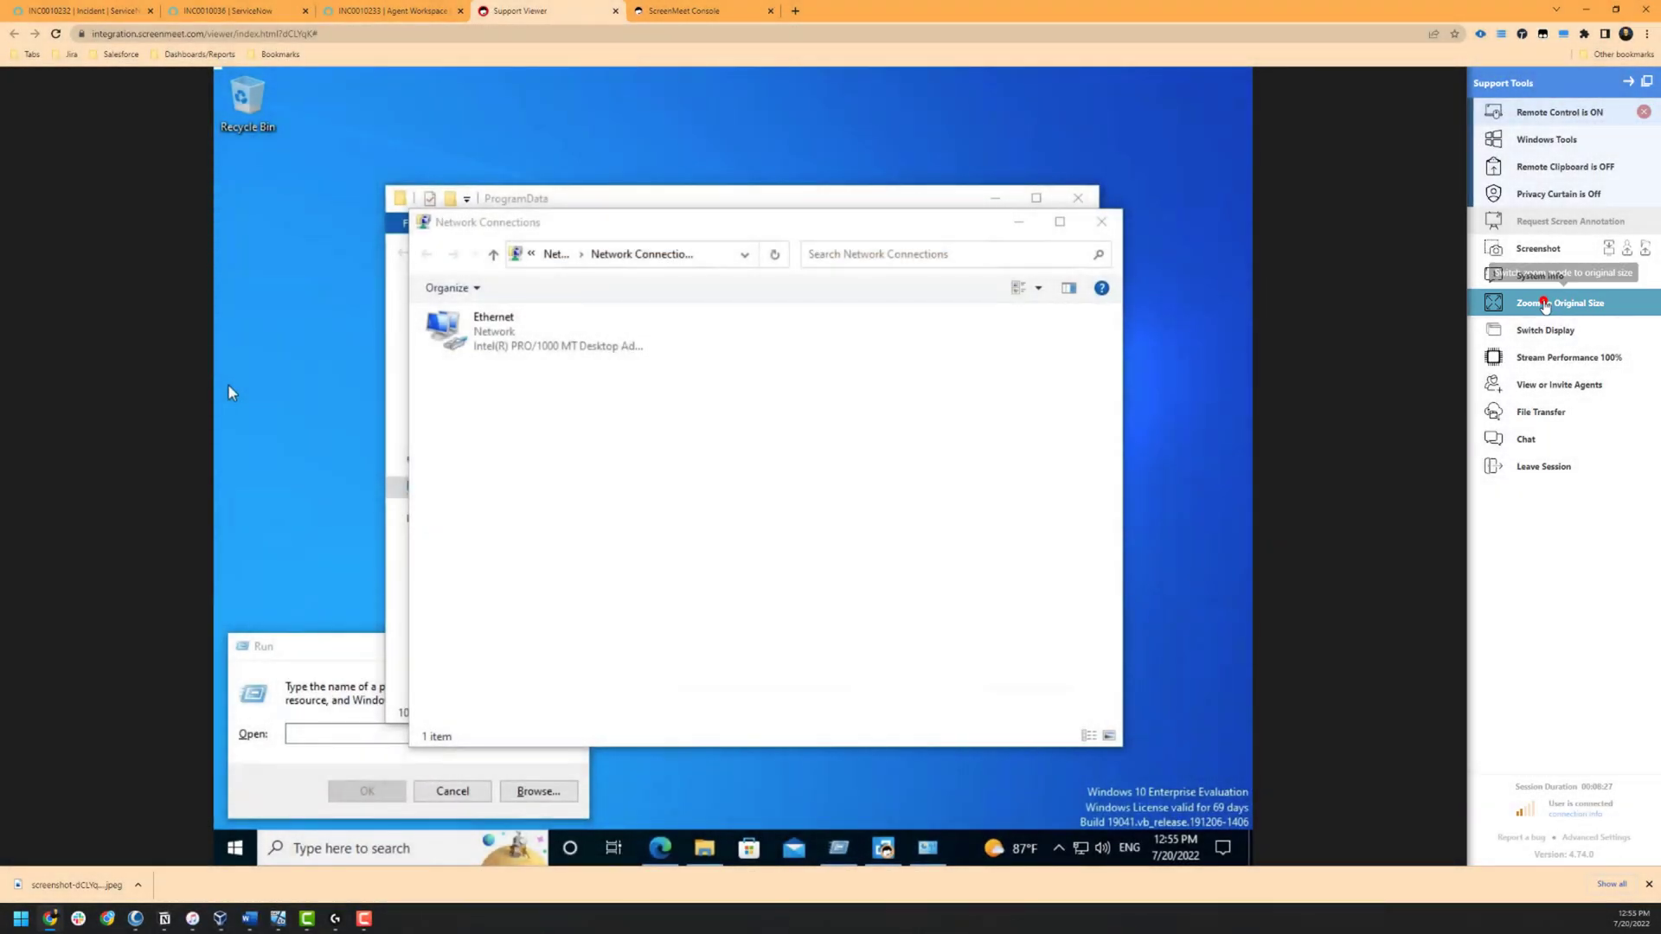
Step: Toggle original-size zoom, view all remote screens at once, then return to single-screen view
left_click(1542, 302)
left_click(1546, 303)
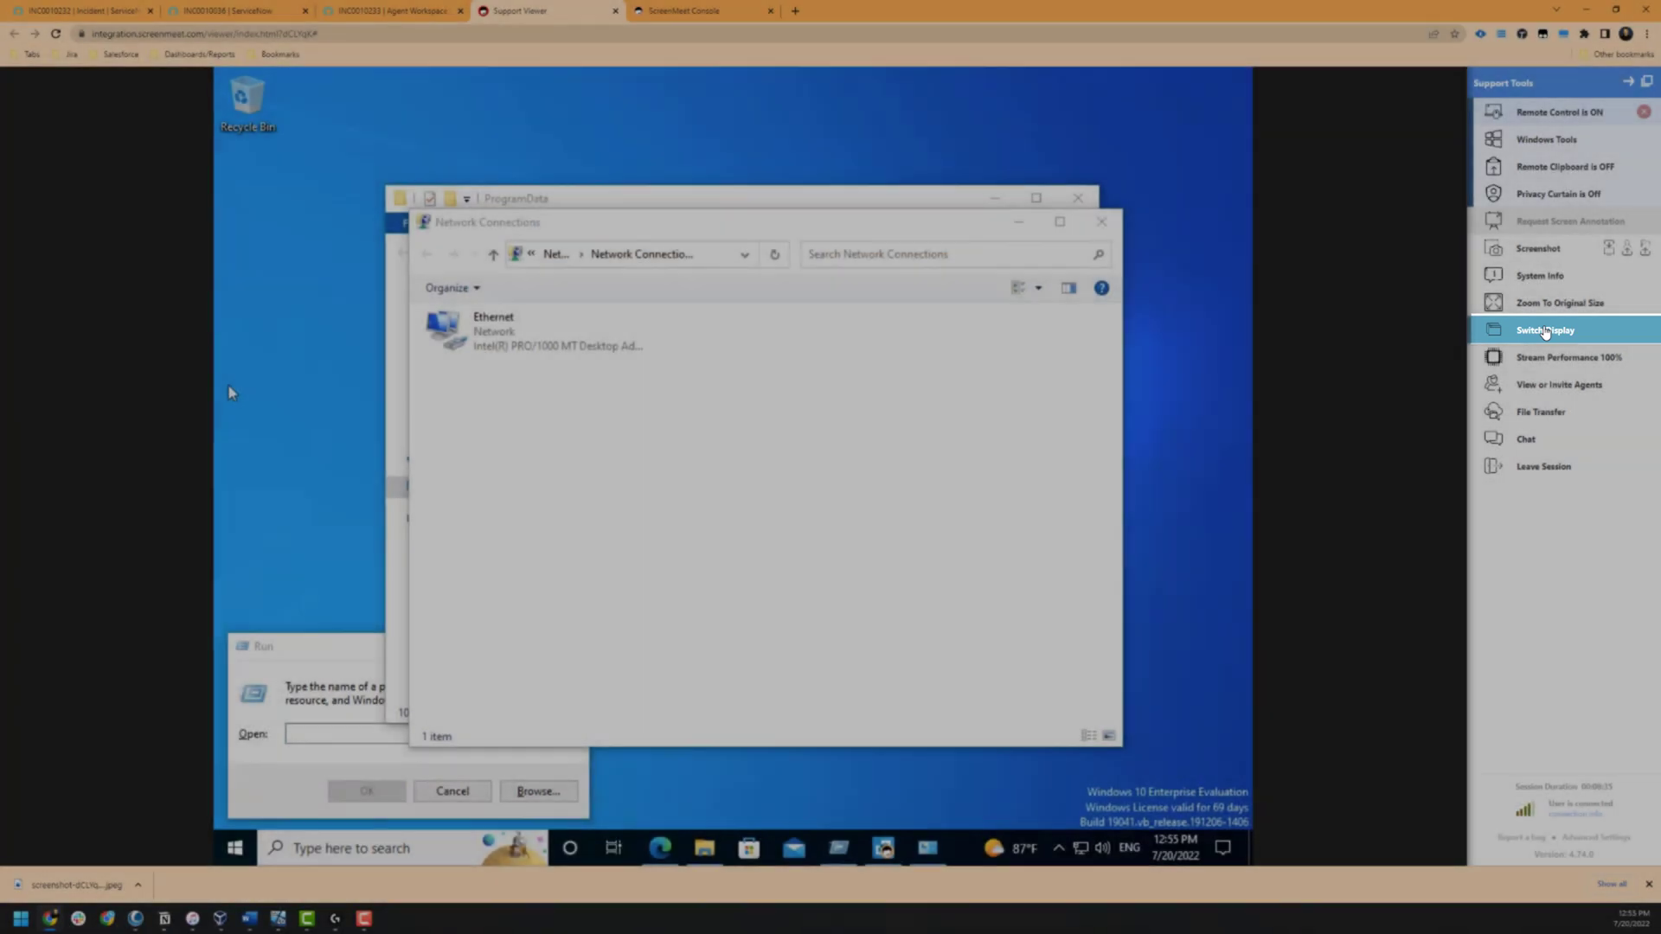
left_click(1545, 330)
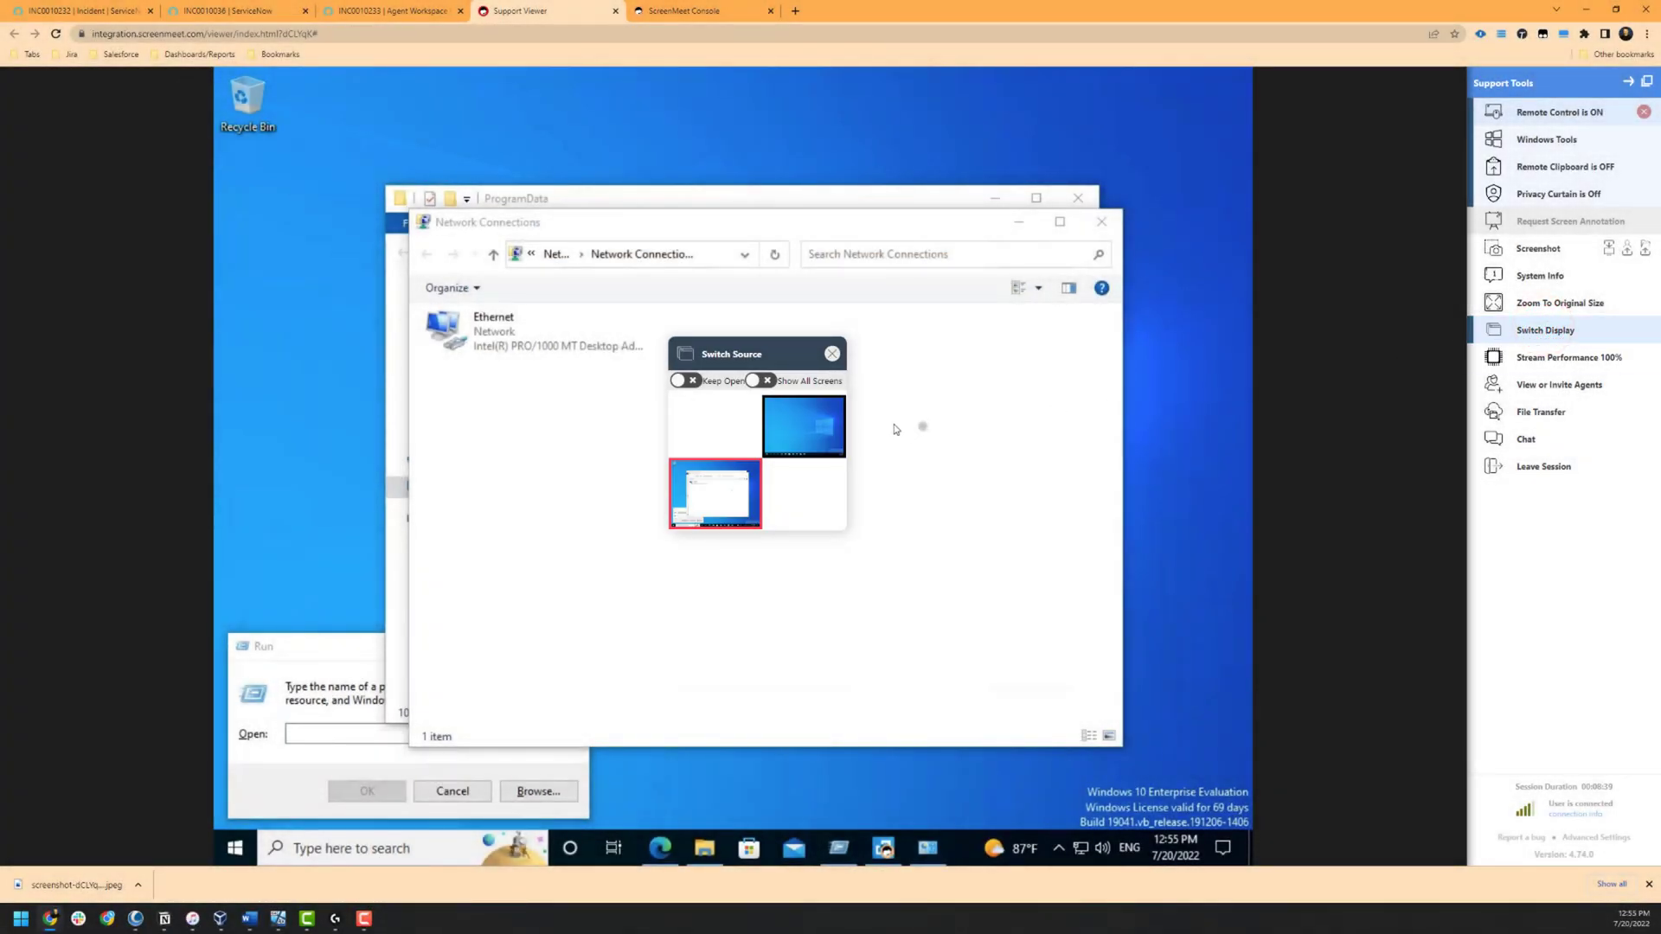
left_click(760, 382)
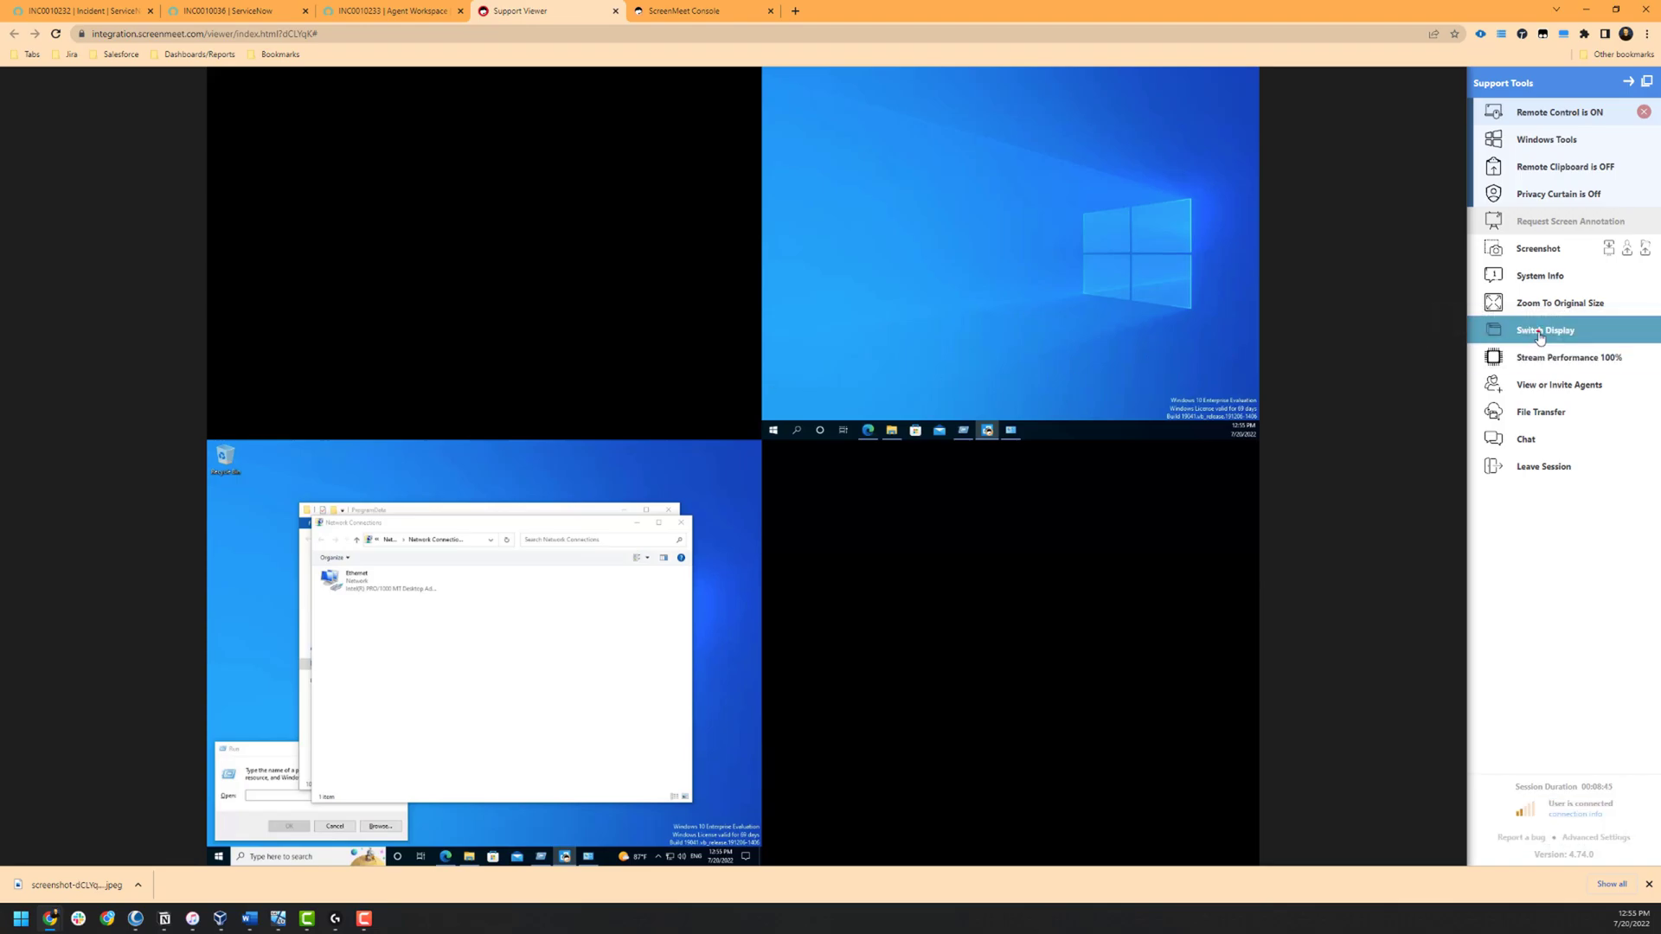
left_click(1539, 335)
left_click(763, 382)
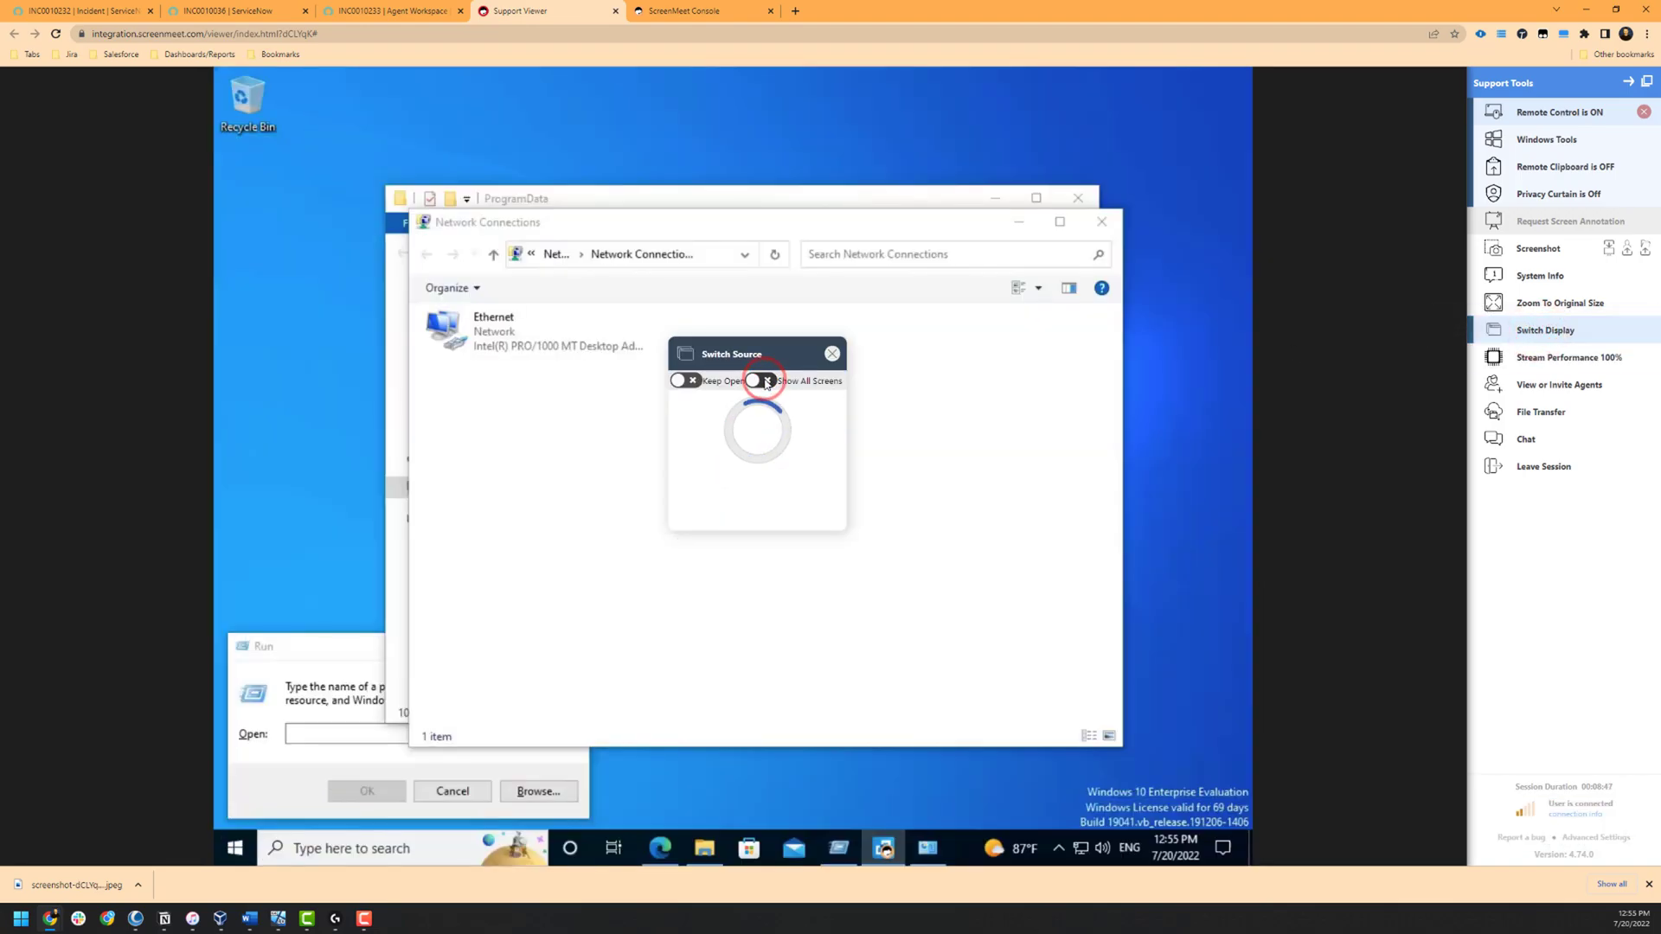
Step: Switch to the second remote display and back to the first, then show Stream Performance Tuning
left_click(1561, 335)
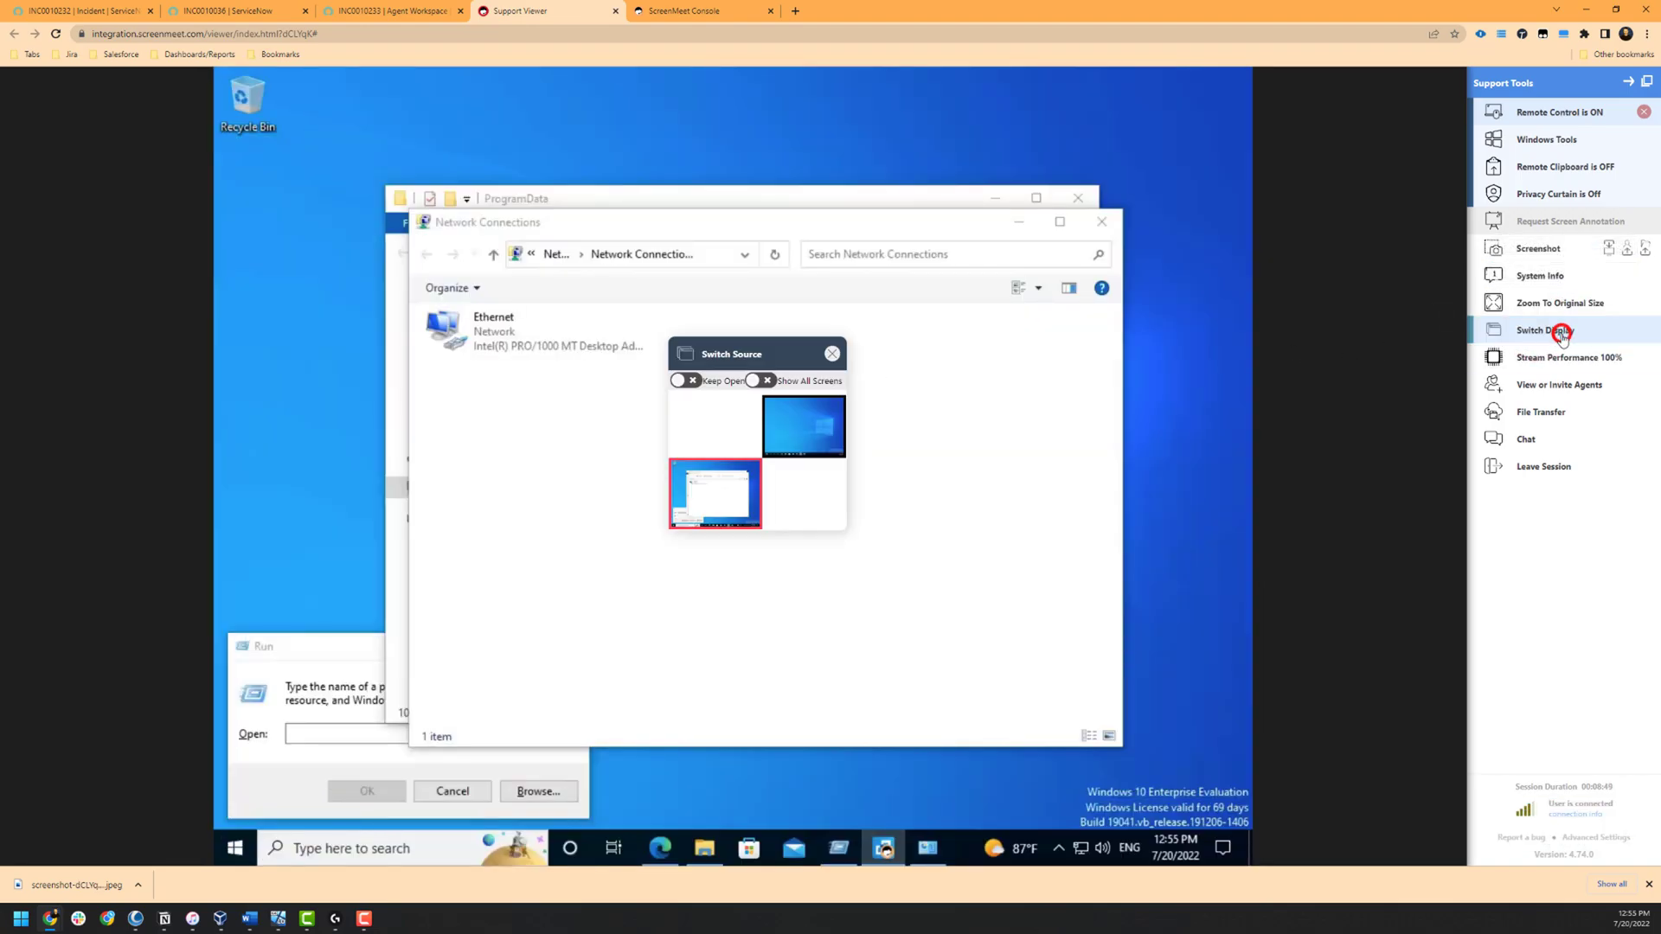
left_click(813, 424)
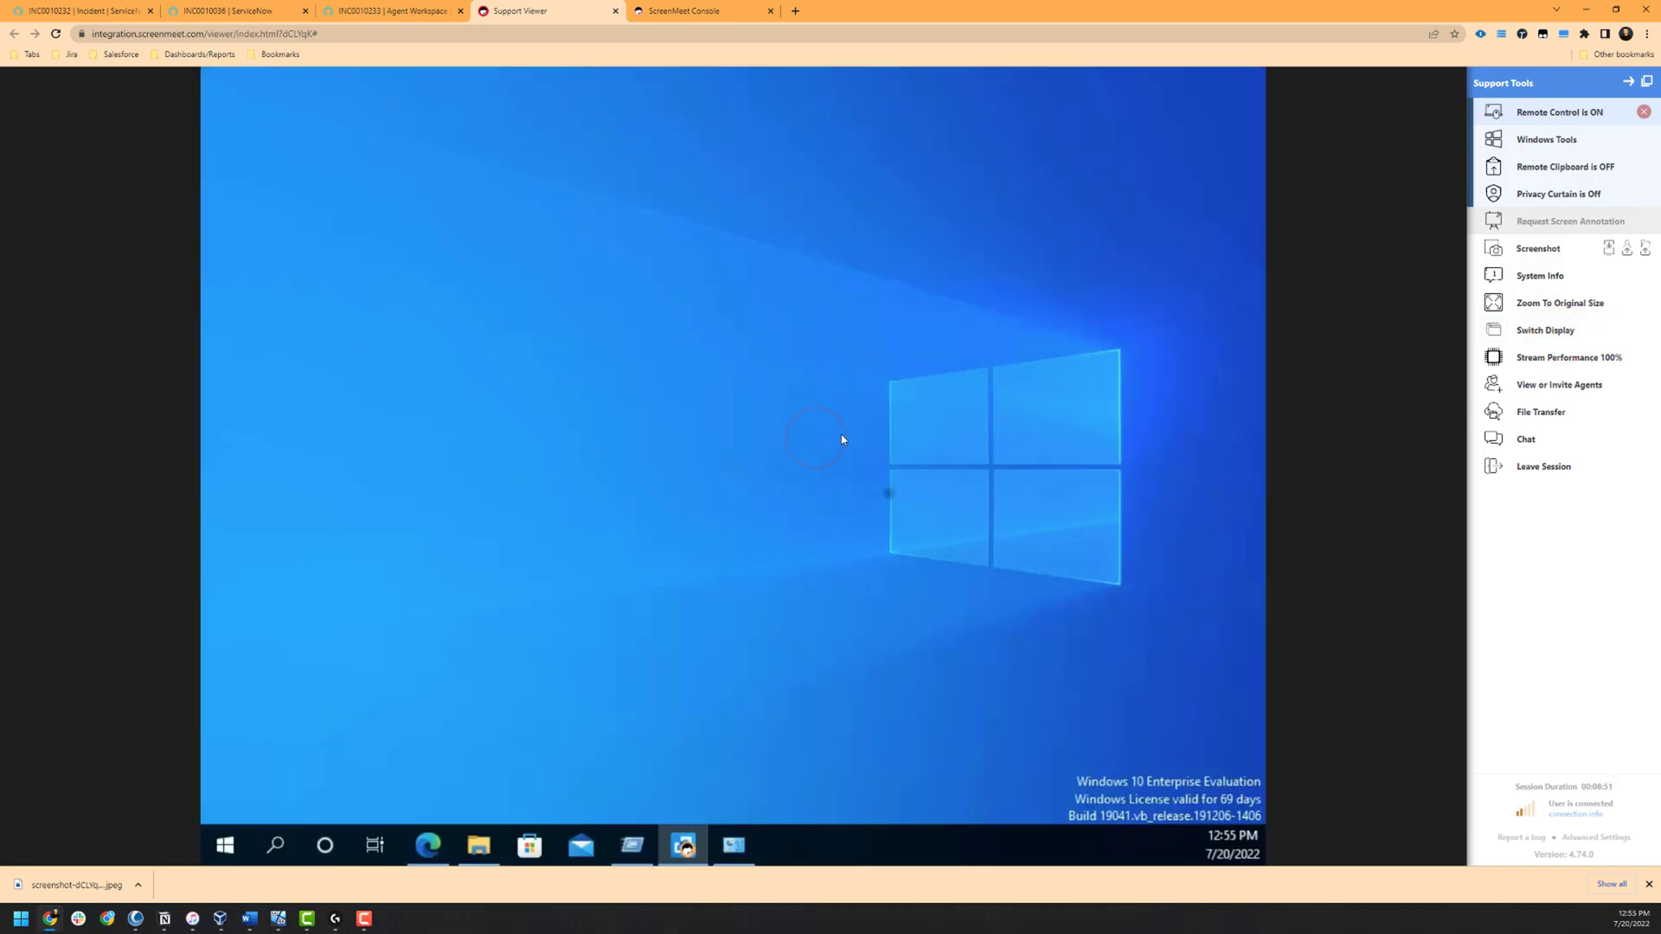
left_click(1532, 331)
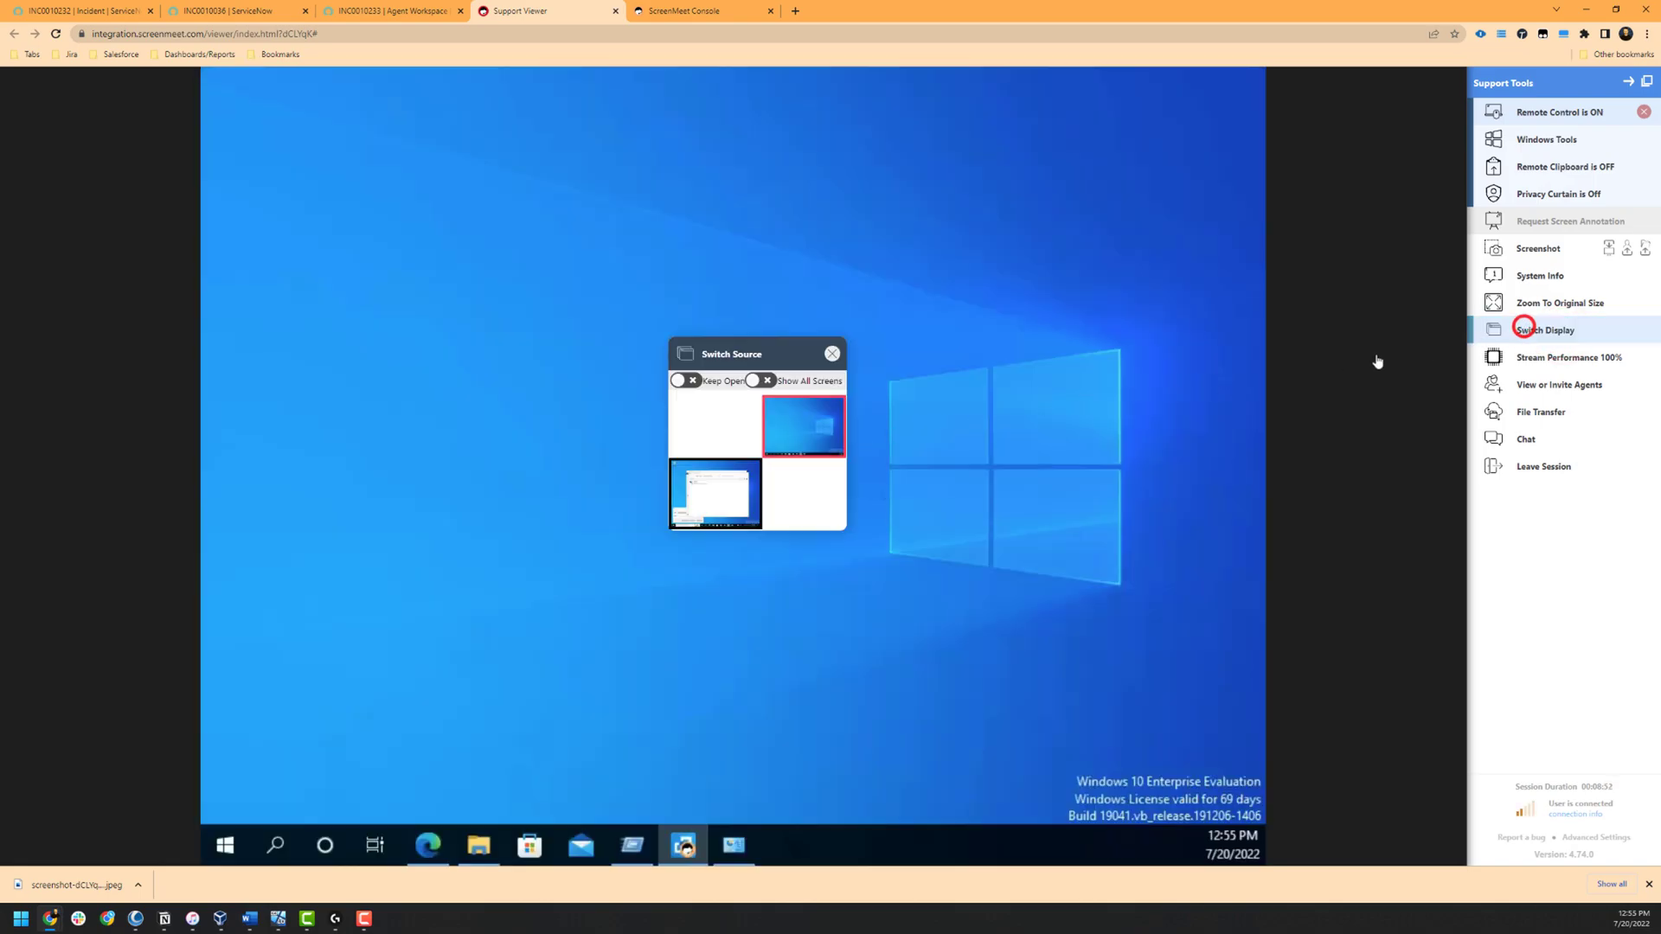
left_click(701, 482)
left_click(1541, 361)
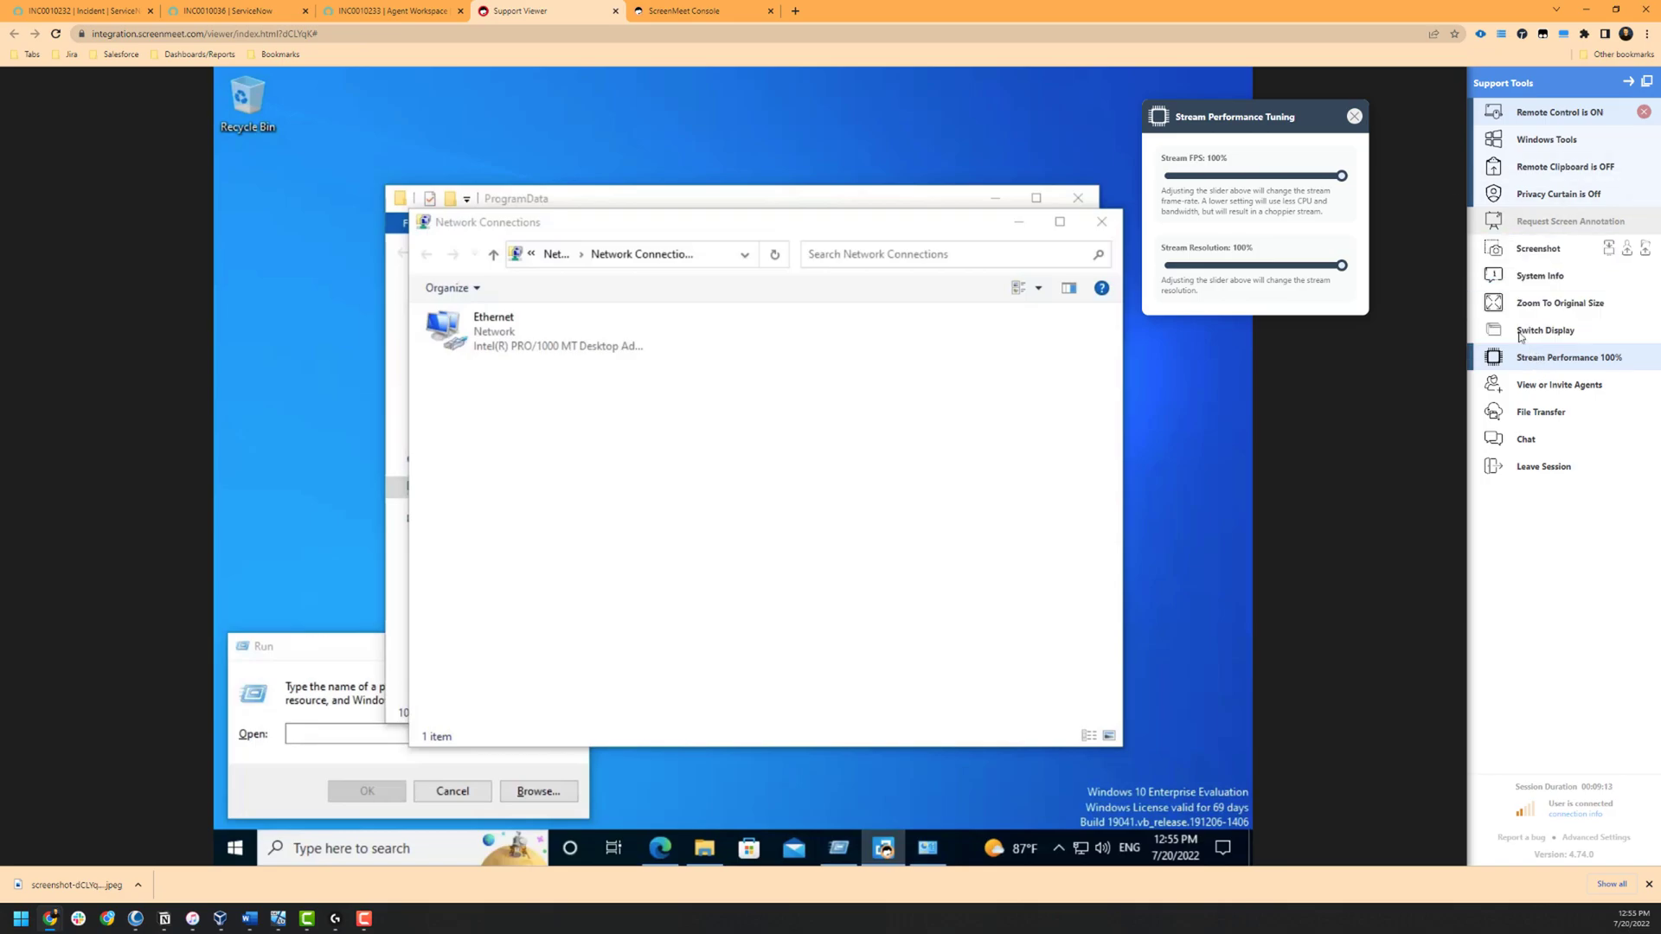
Step: Close the Stream Performance Tuning popup with FPS and resolution left at 100%
left_click(1355, 116)
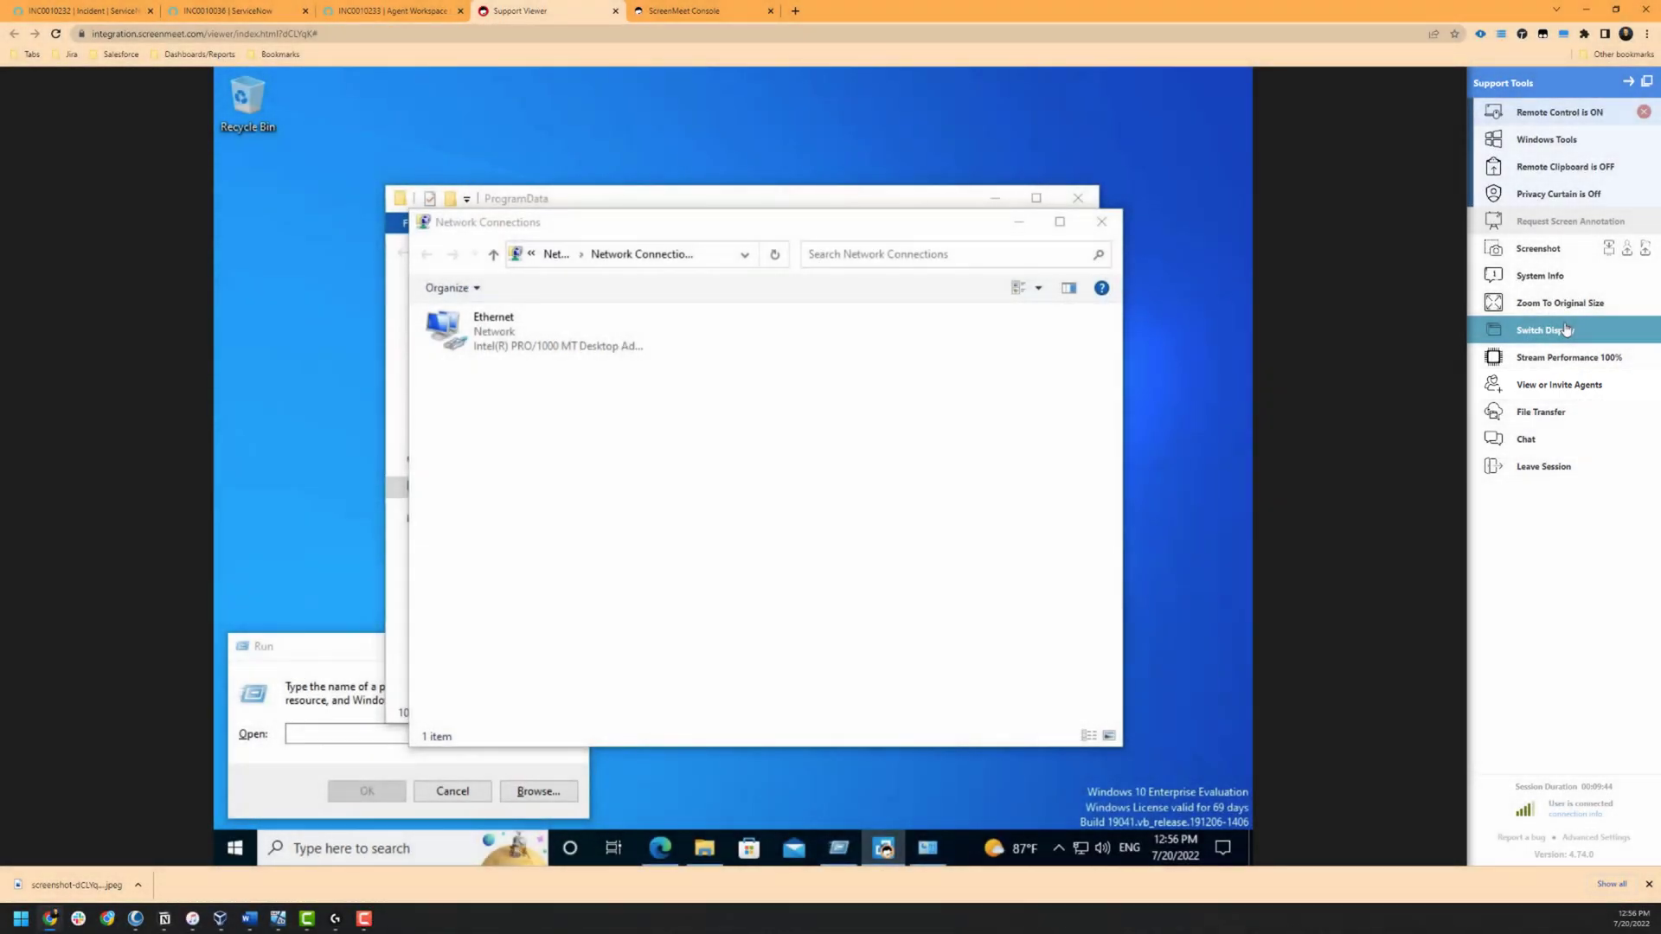
Step: Check the View / Invite Agents panel (URL invites off, one agent) and close it
left_click(1559, 384)
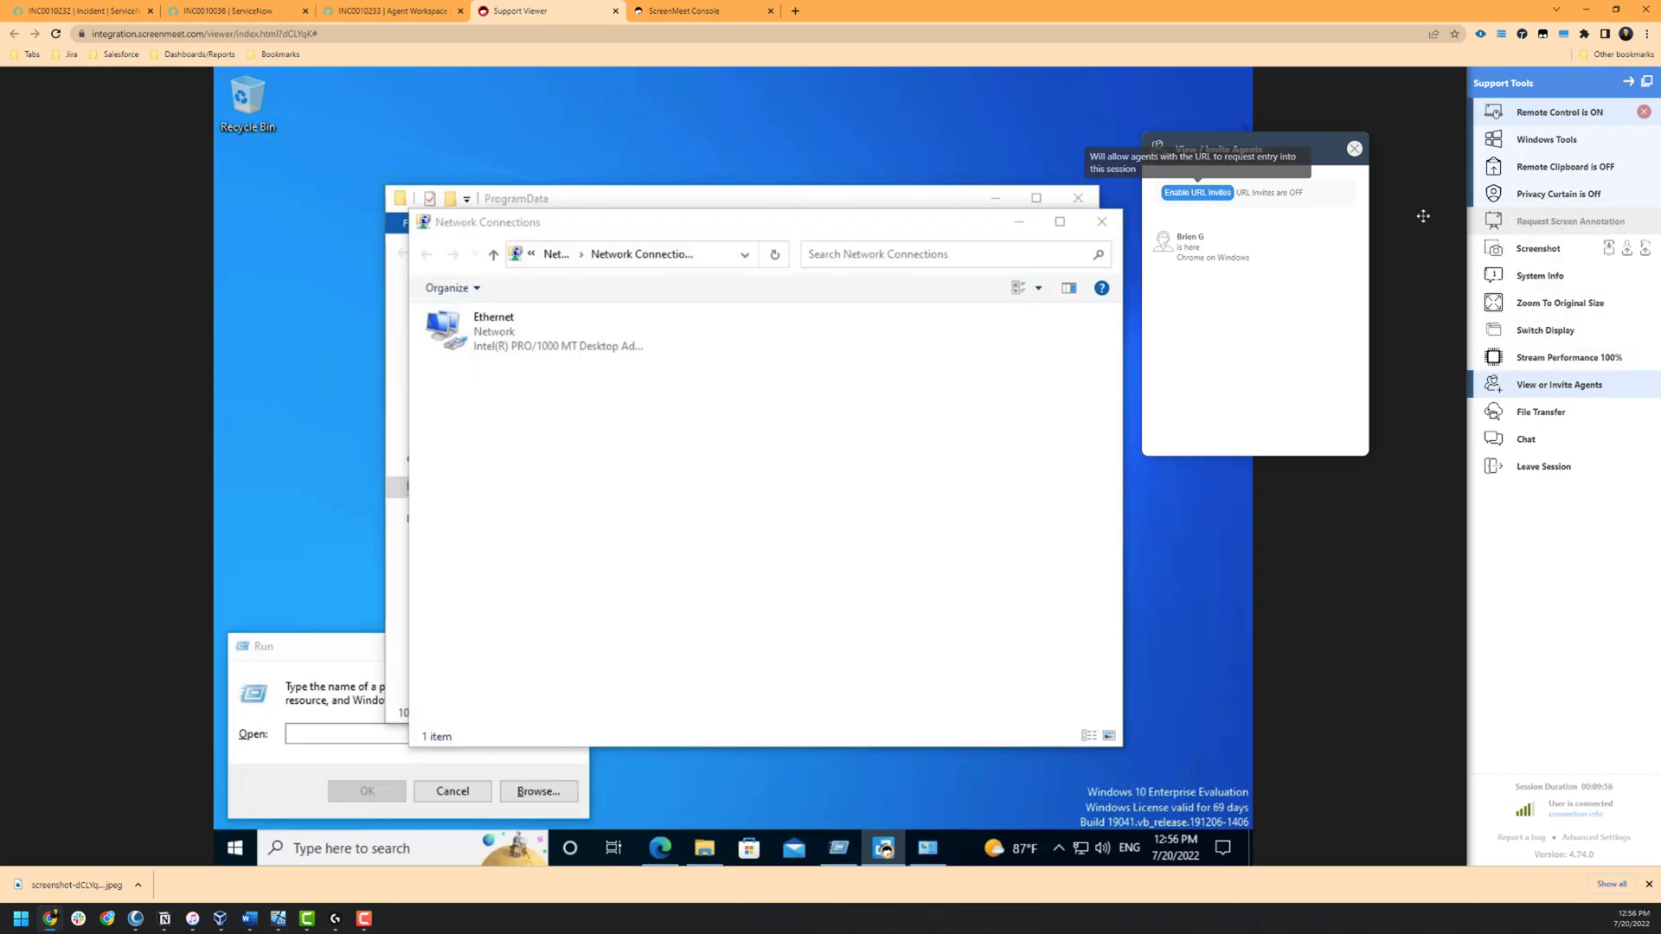
left_click(1355, 150)
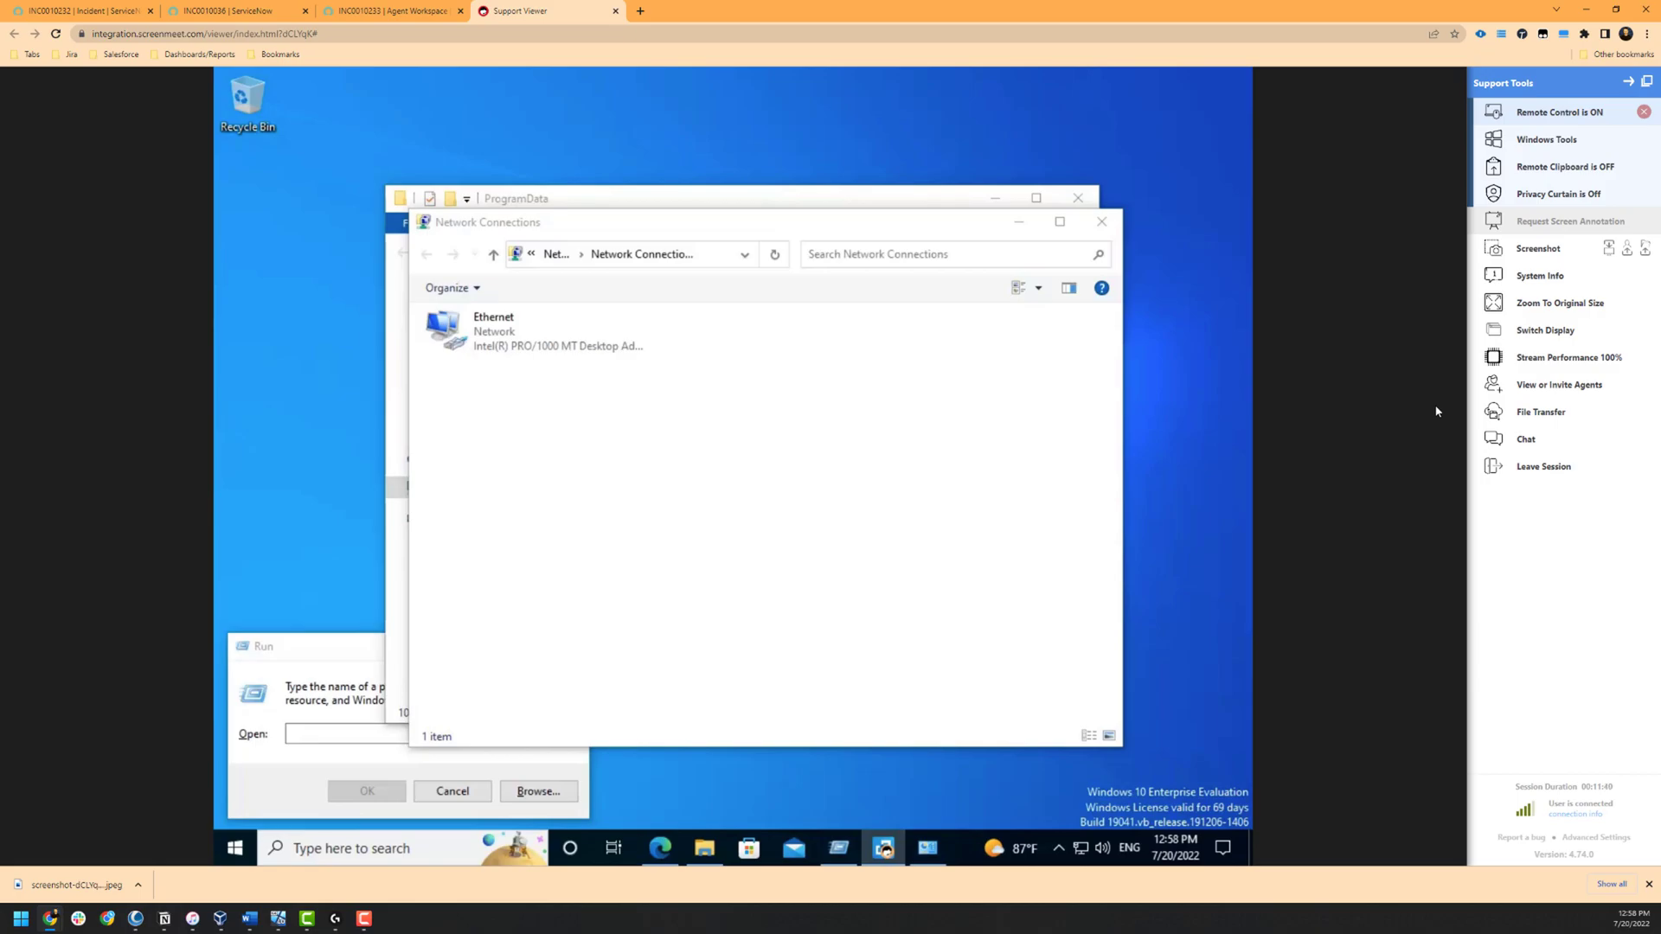
Step: Upload logo.svg (30.57 kB) via File Transfer and accept it on the remote computer
left_click(1514, 412)
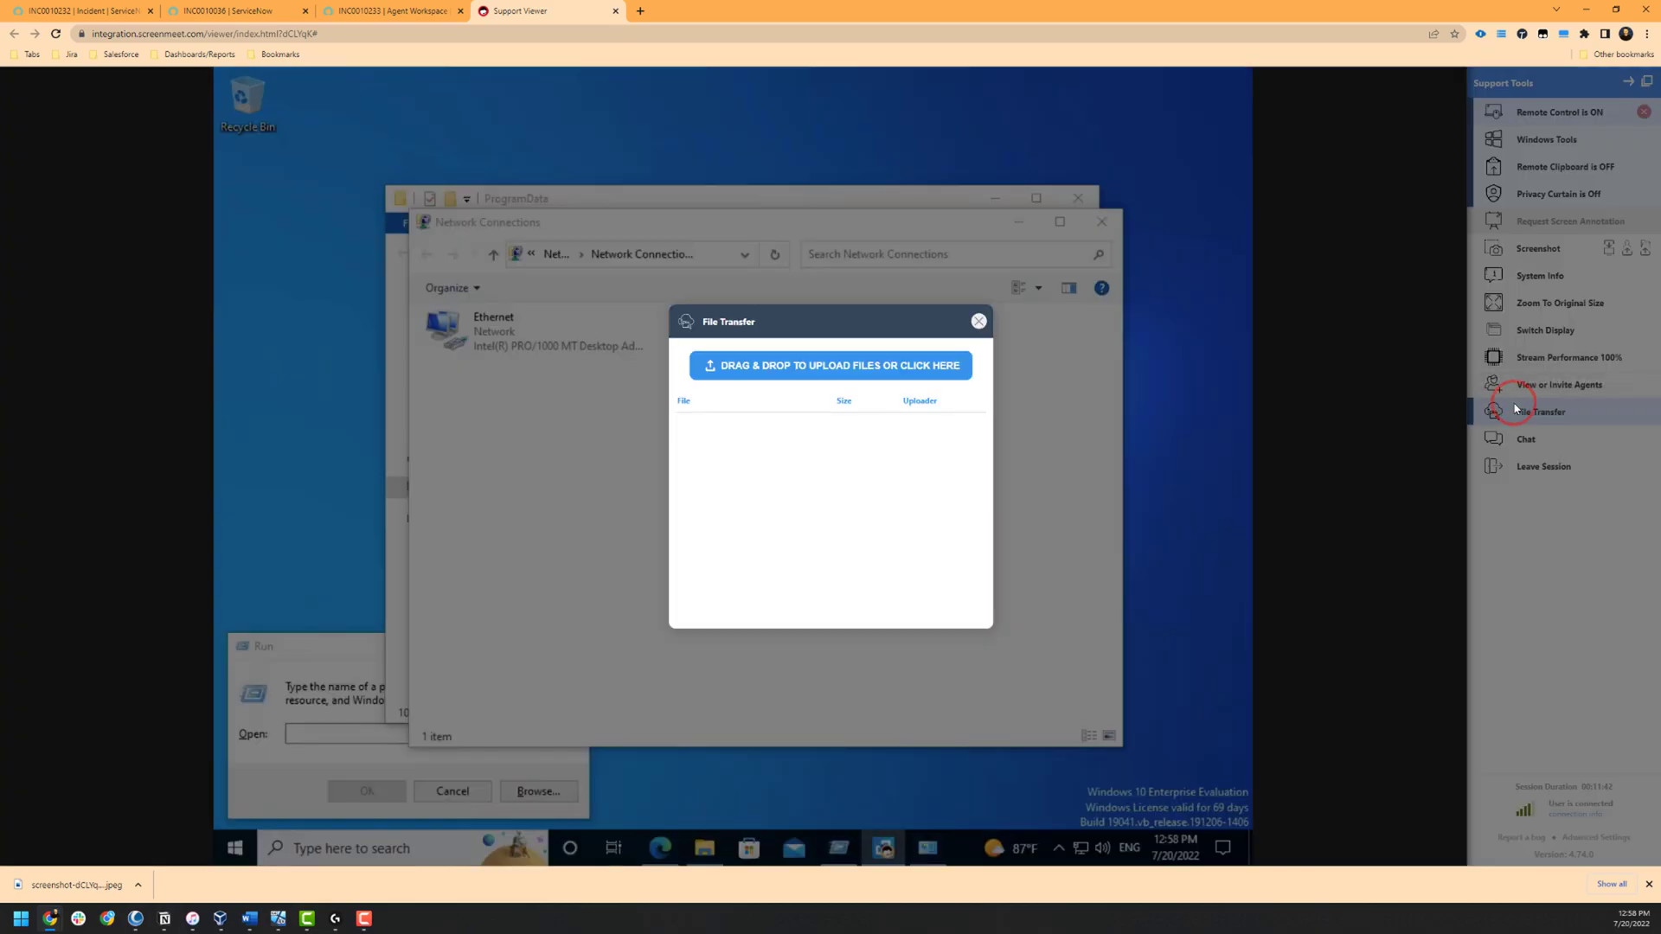
left_click(894, 366)
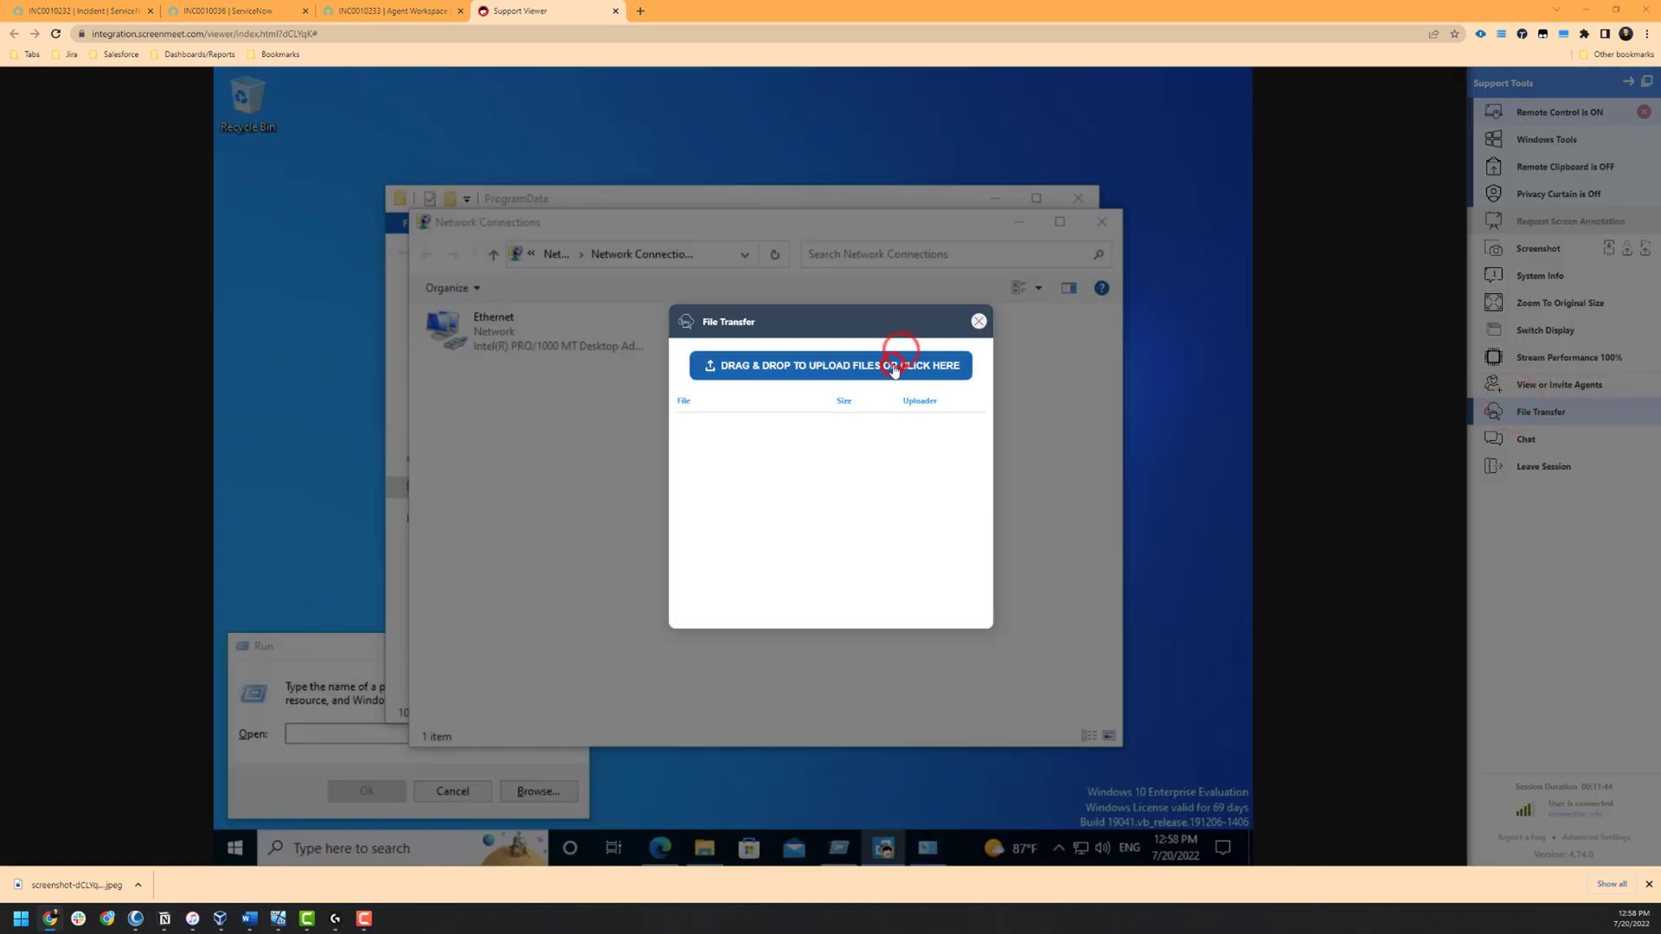
left_click(482, 135)
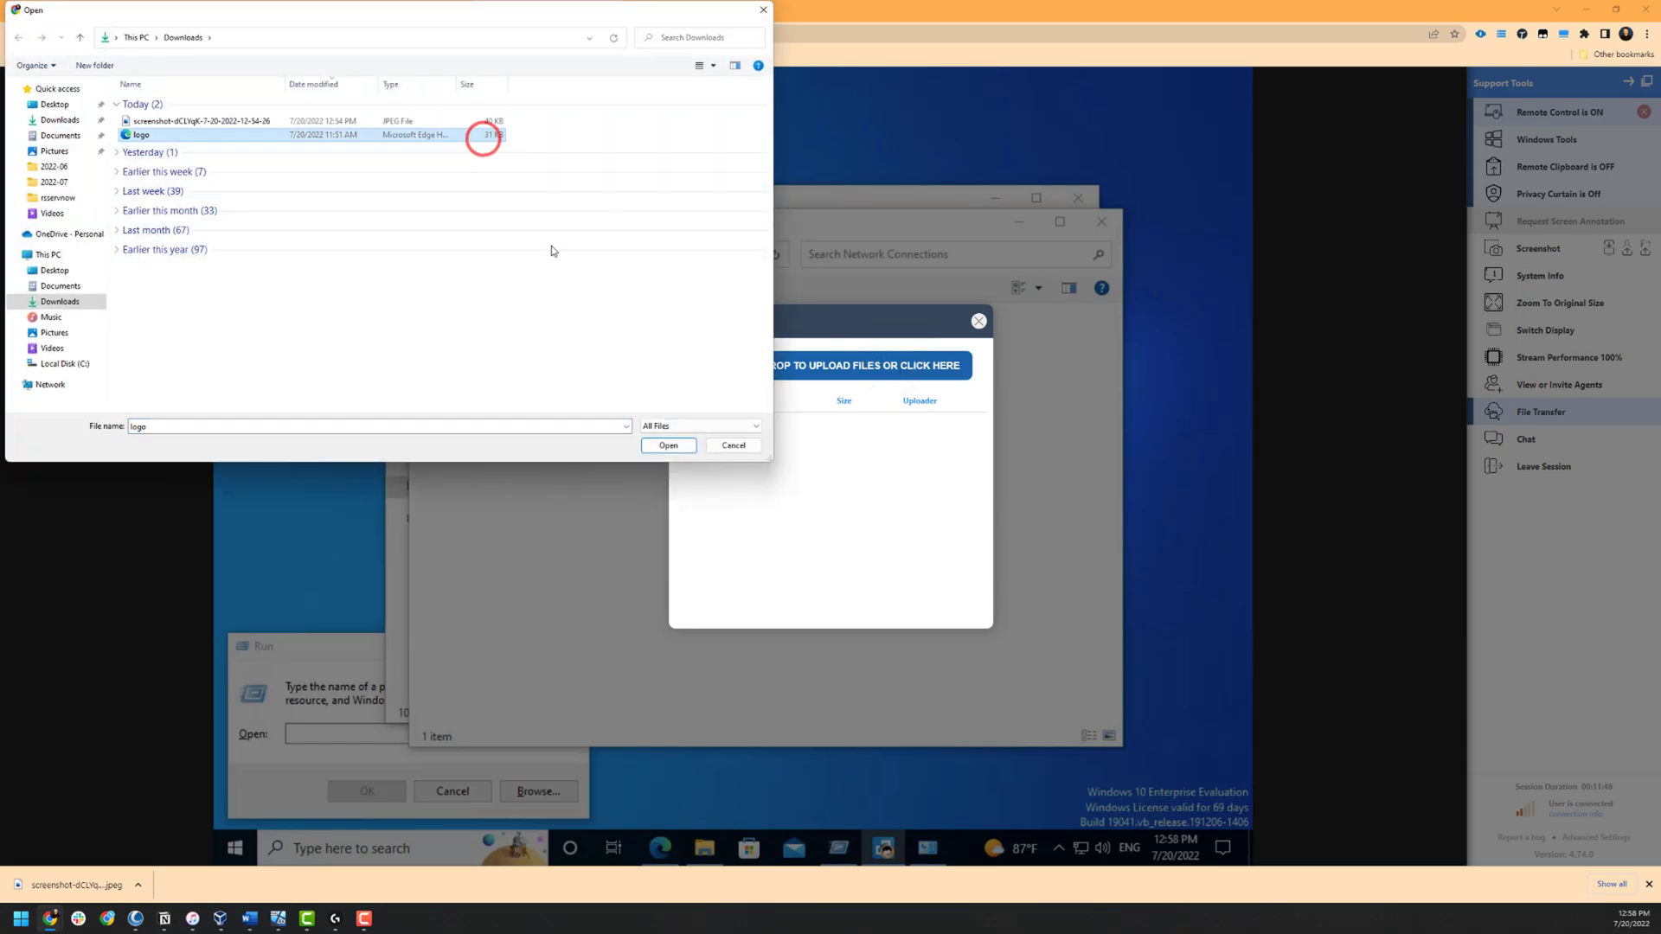
left_click(669, 446)
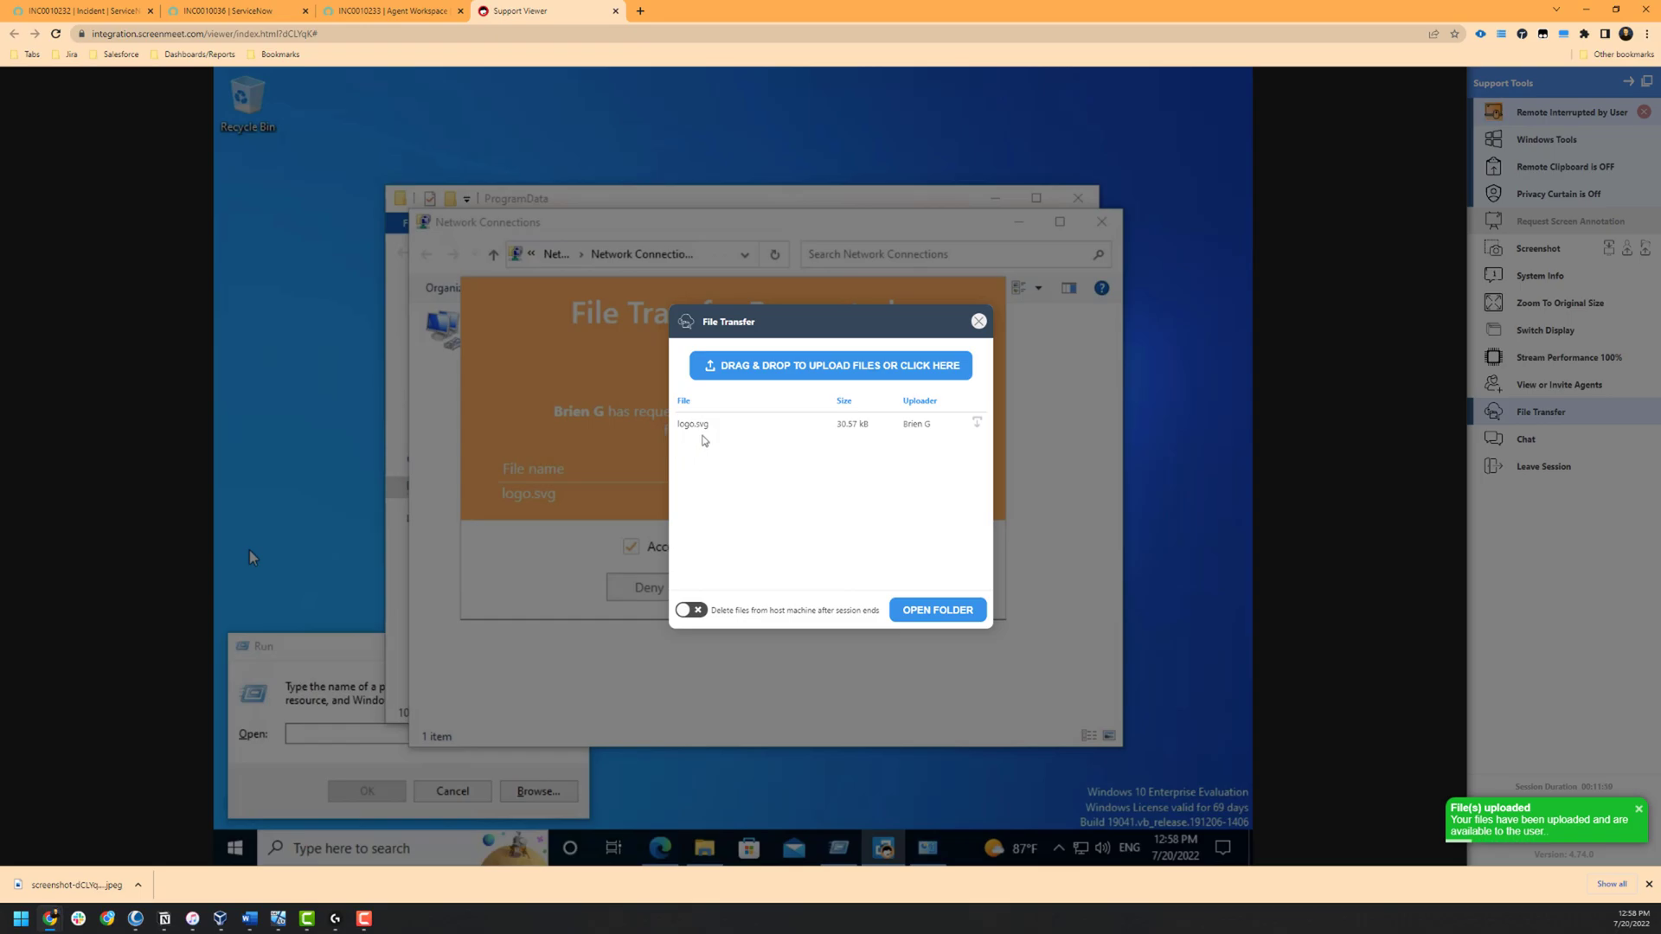
left_click(978, 321)
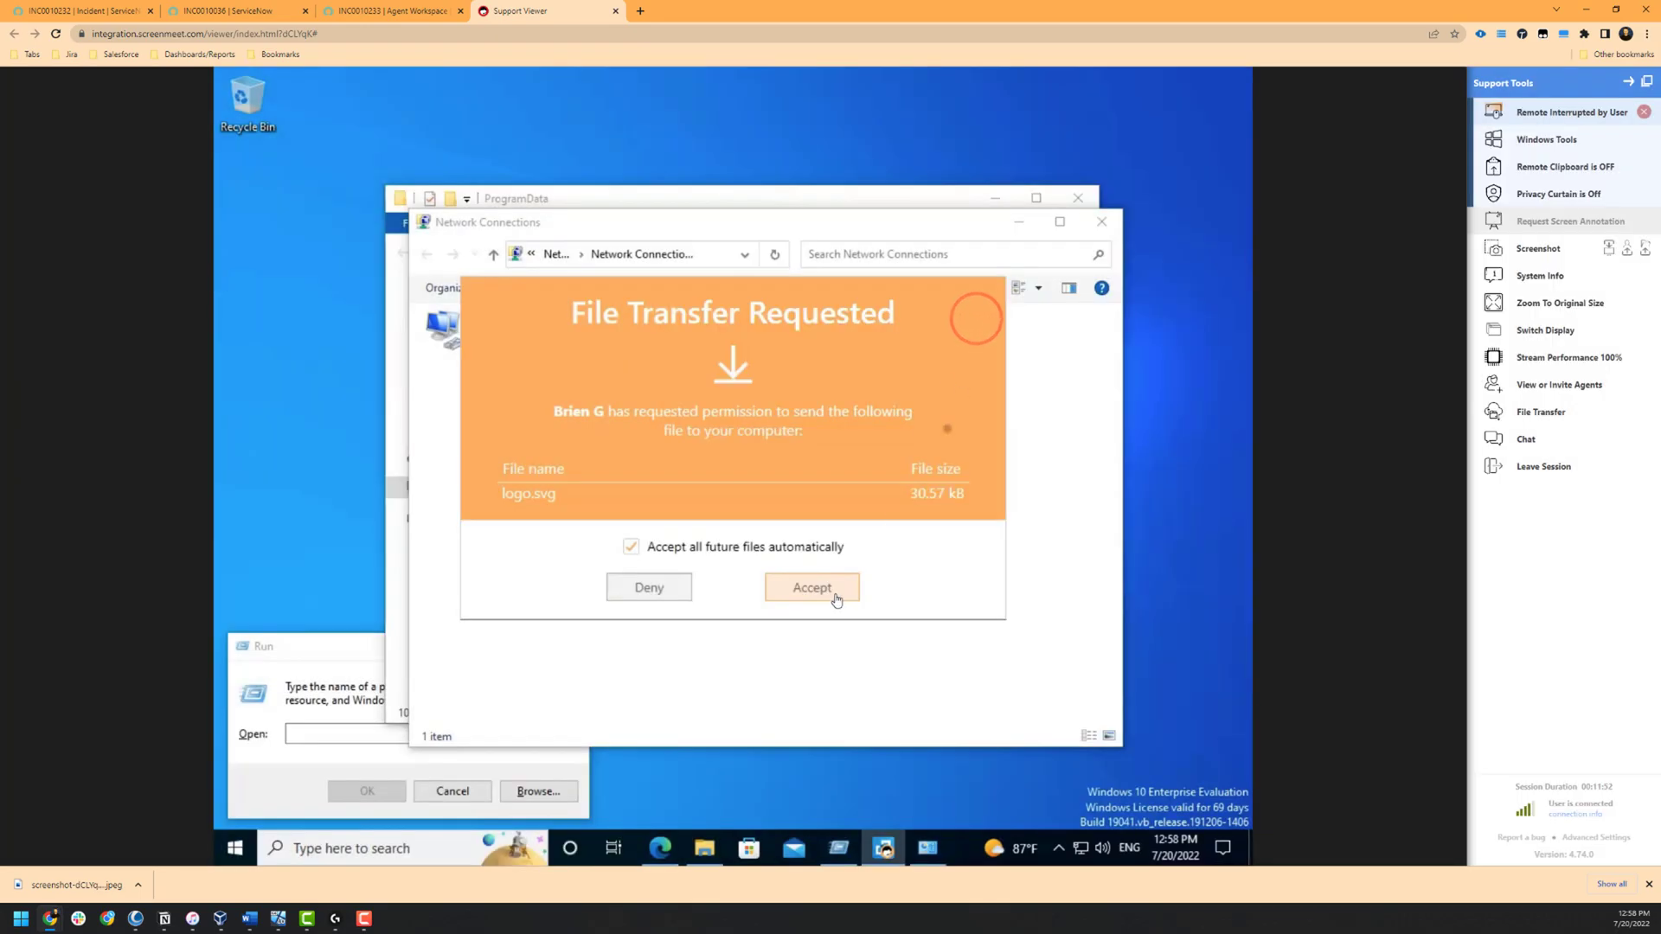
left_click(836, 597)
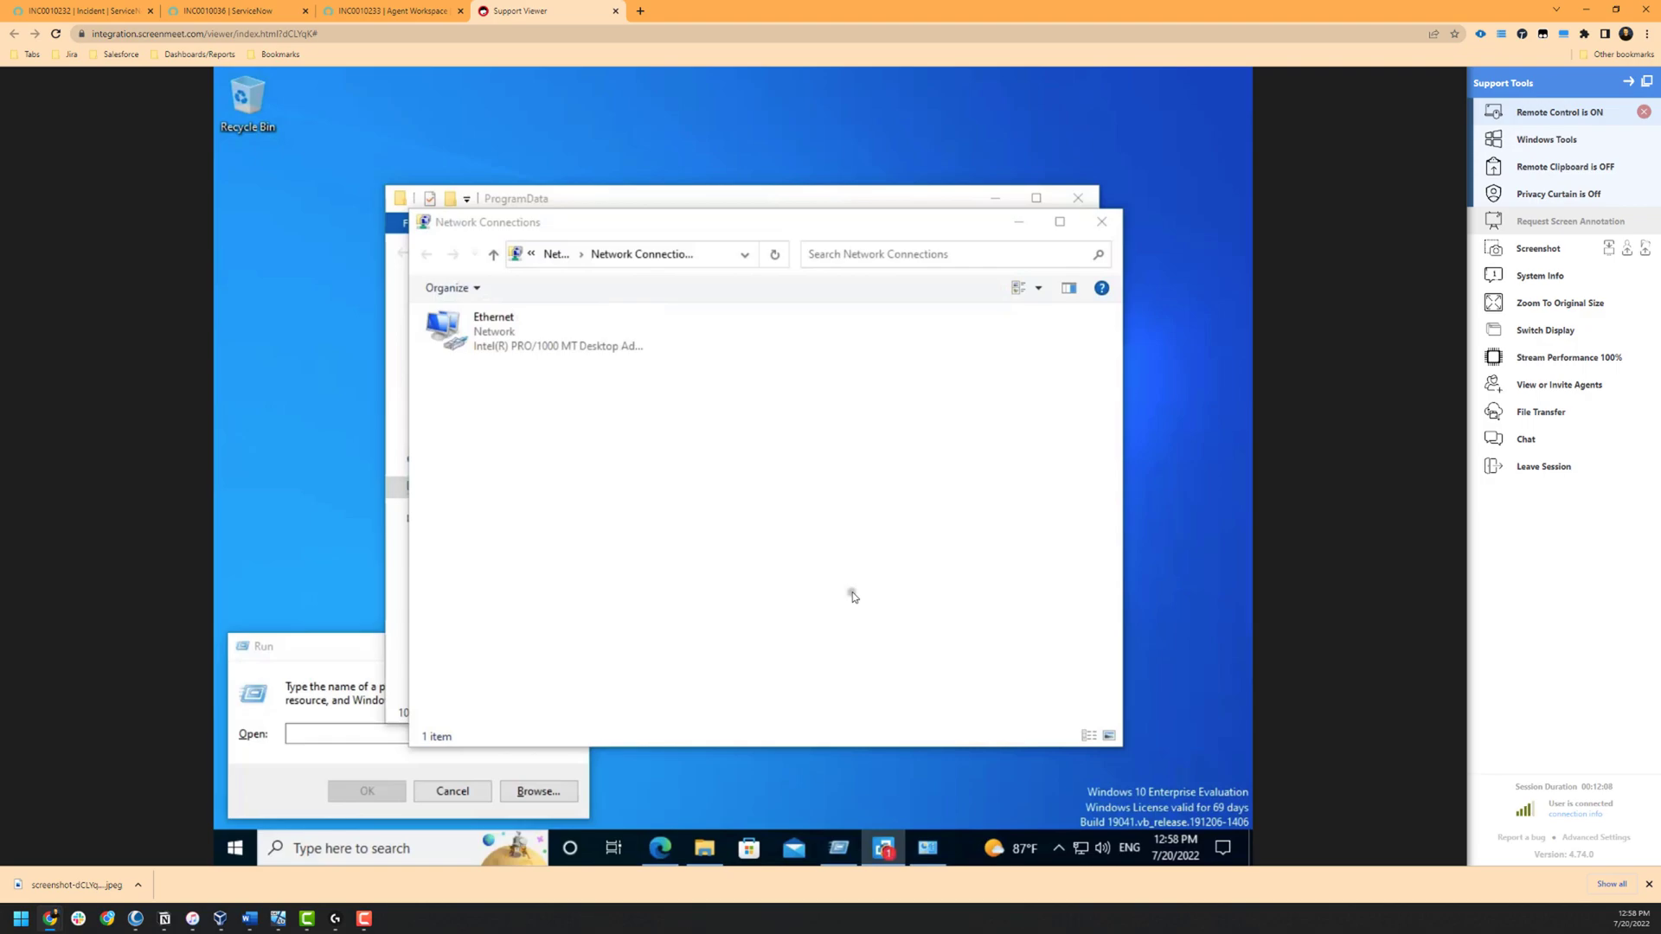
left_click(1496, 437)
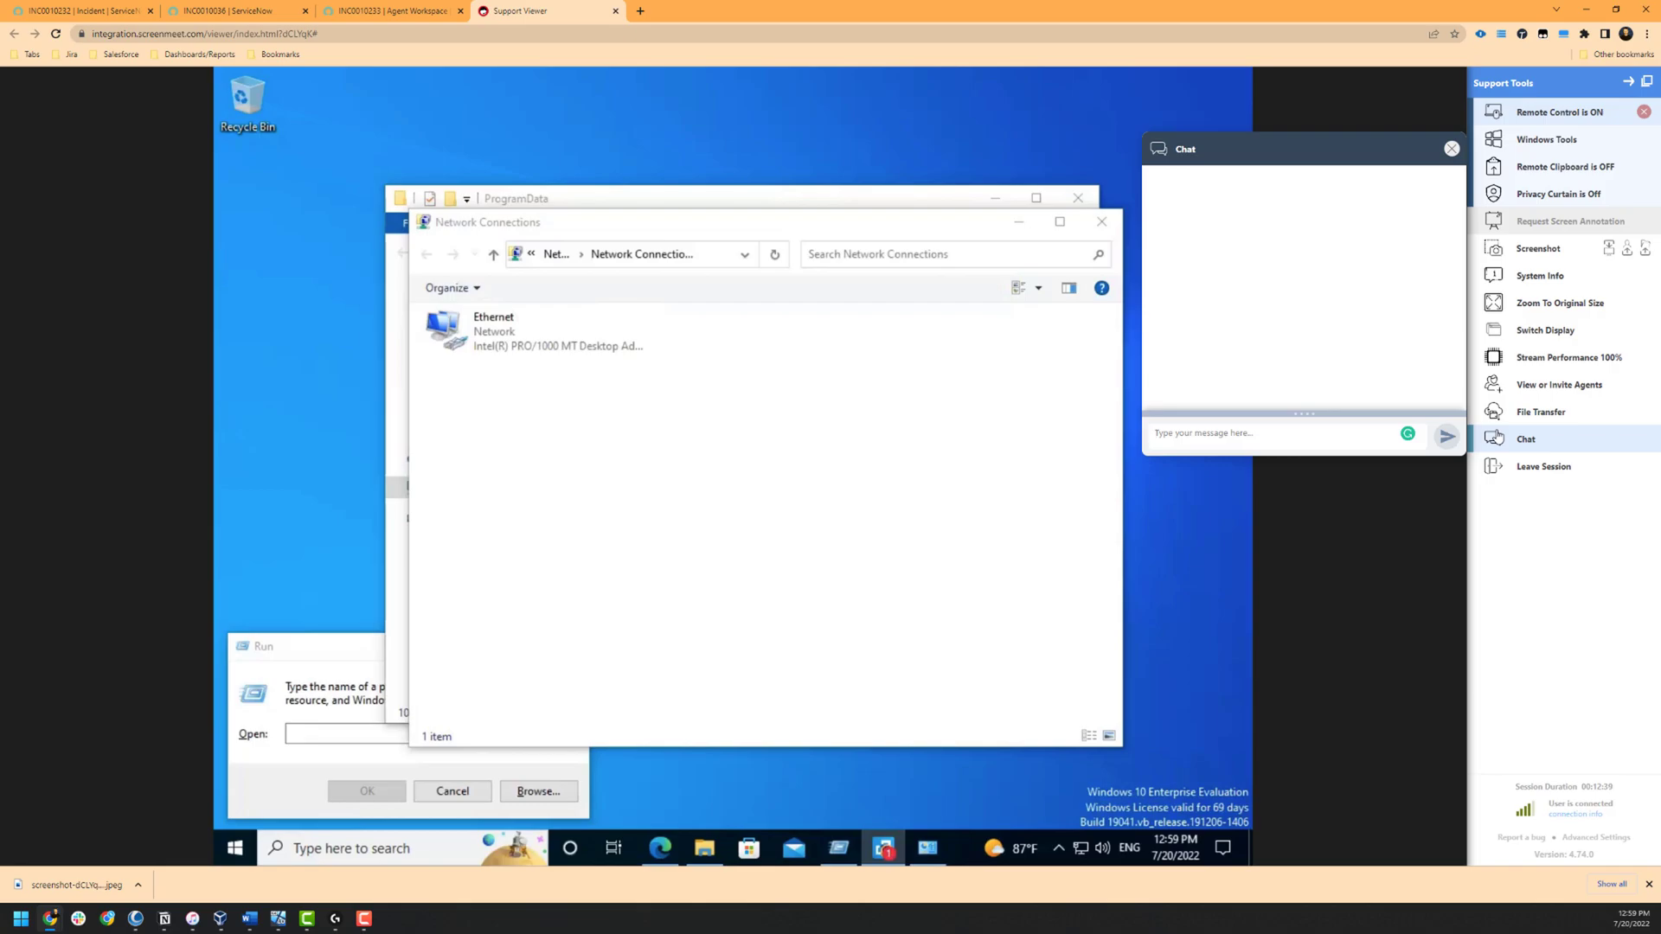
left_click(1497, 437)
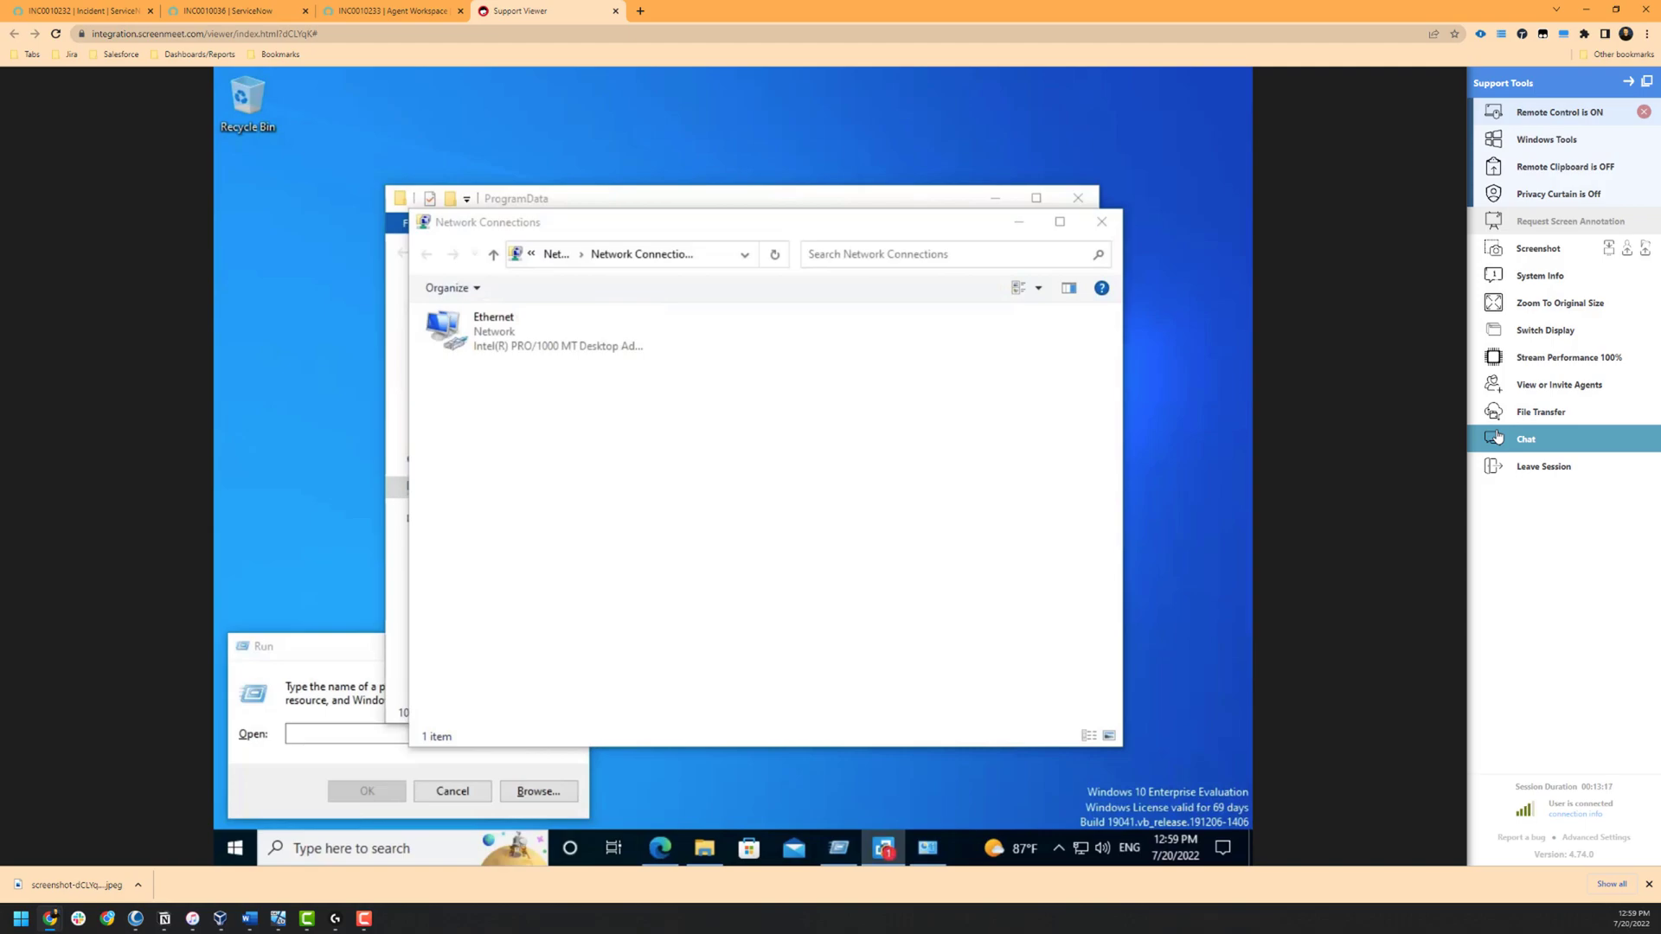
Step: Display the WebRTC stream statistics and open the ScreenMeet Report a bug form in another tab
left_click(1578, 814)
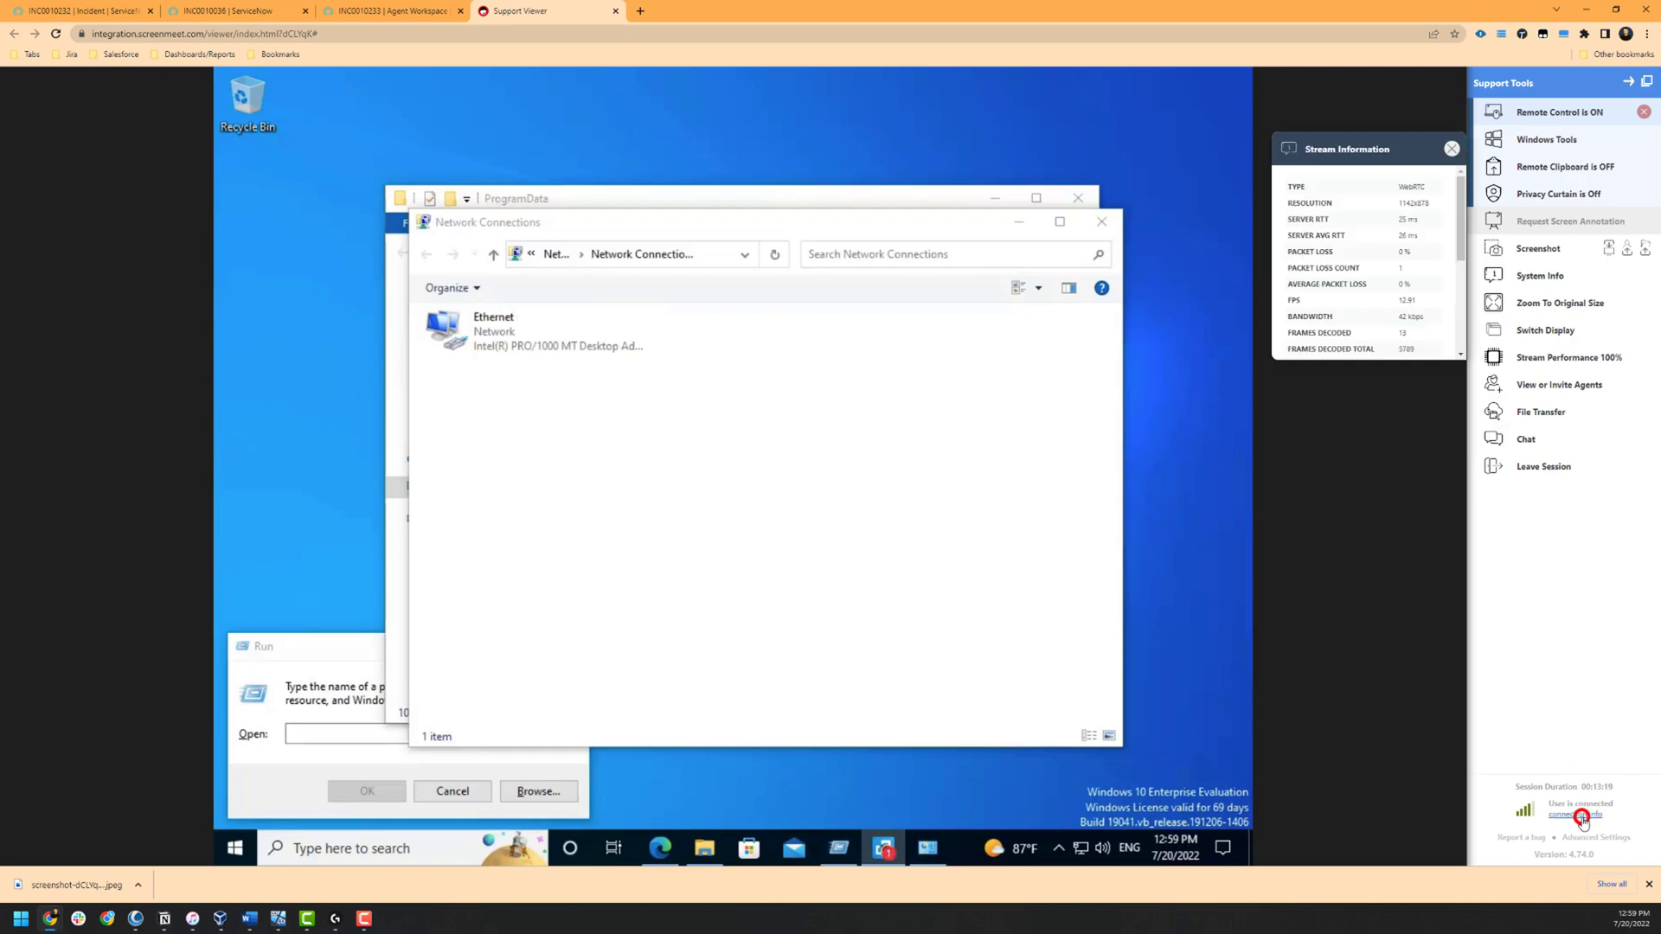
scroll(1382, 251, "down", 2)
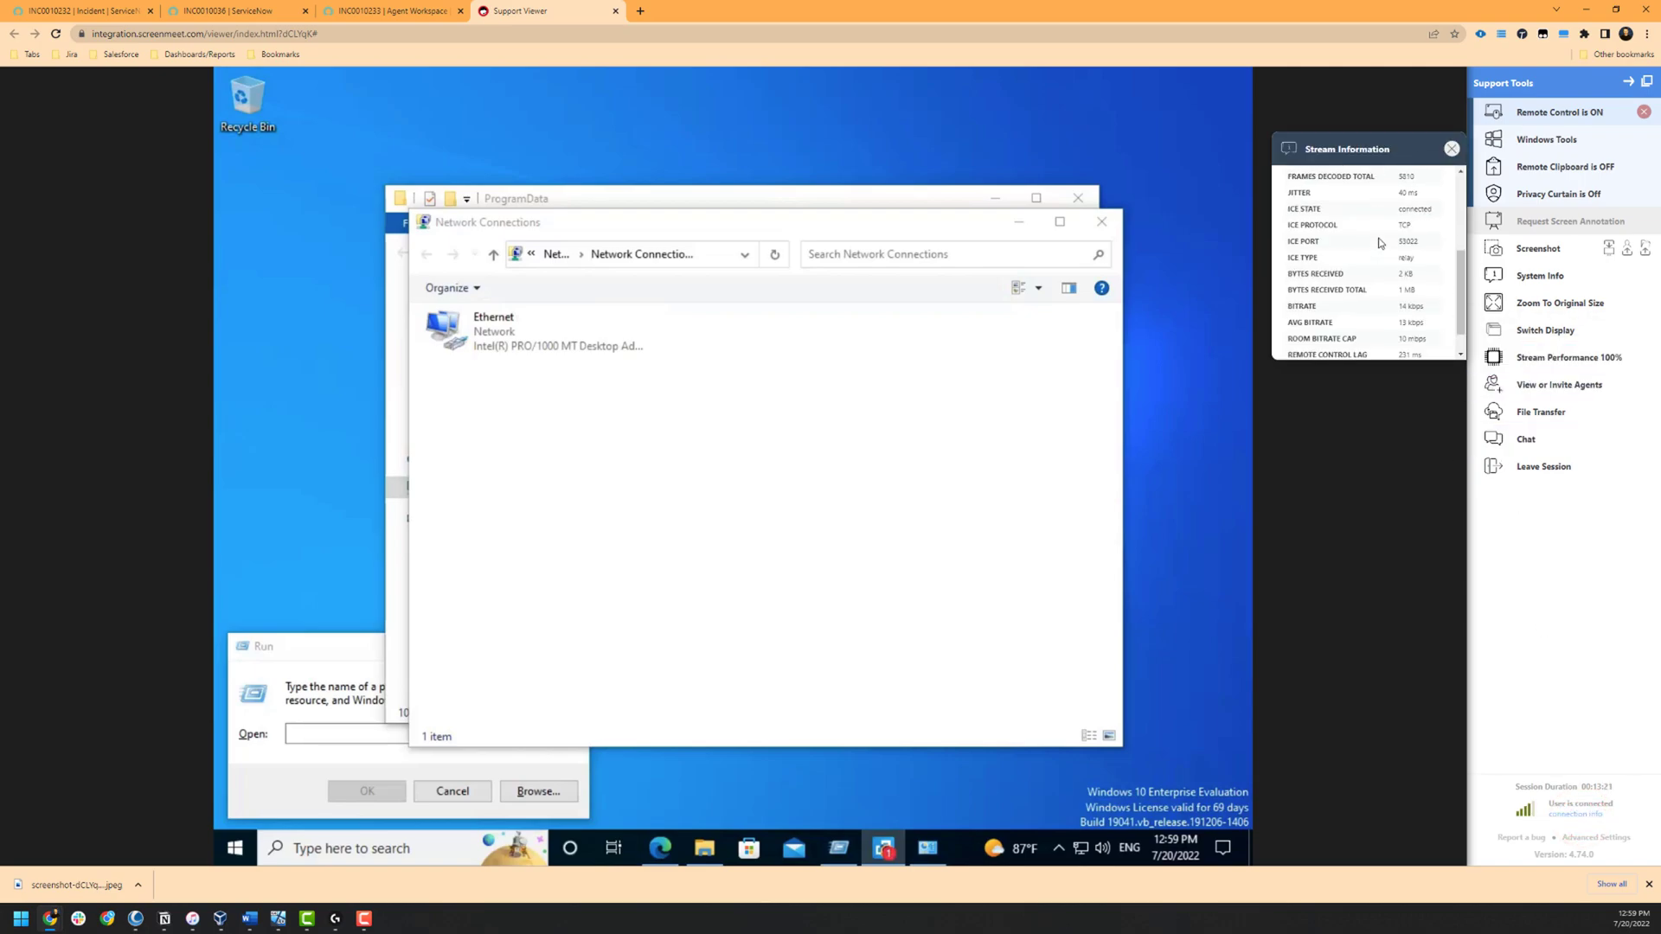
scroll(1378, 243, "up", 3)
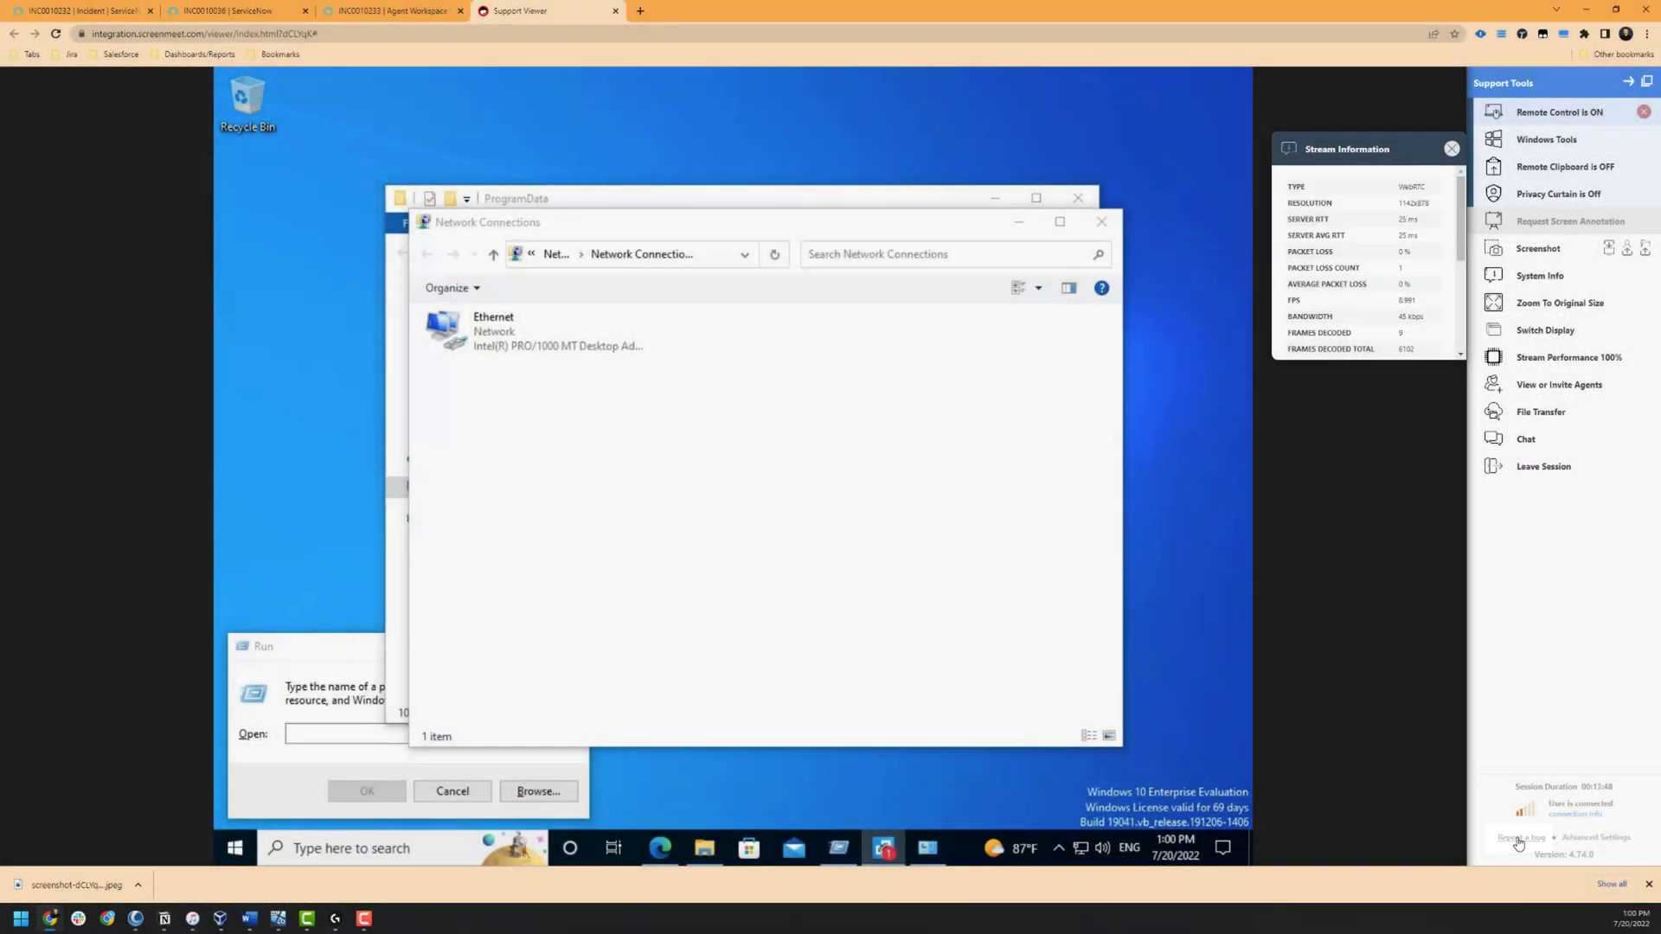
left_click(1517, 838)
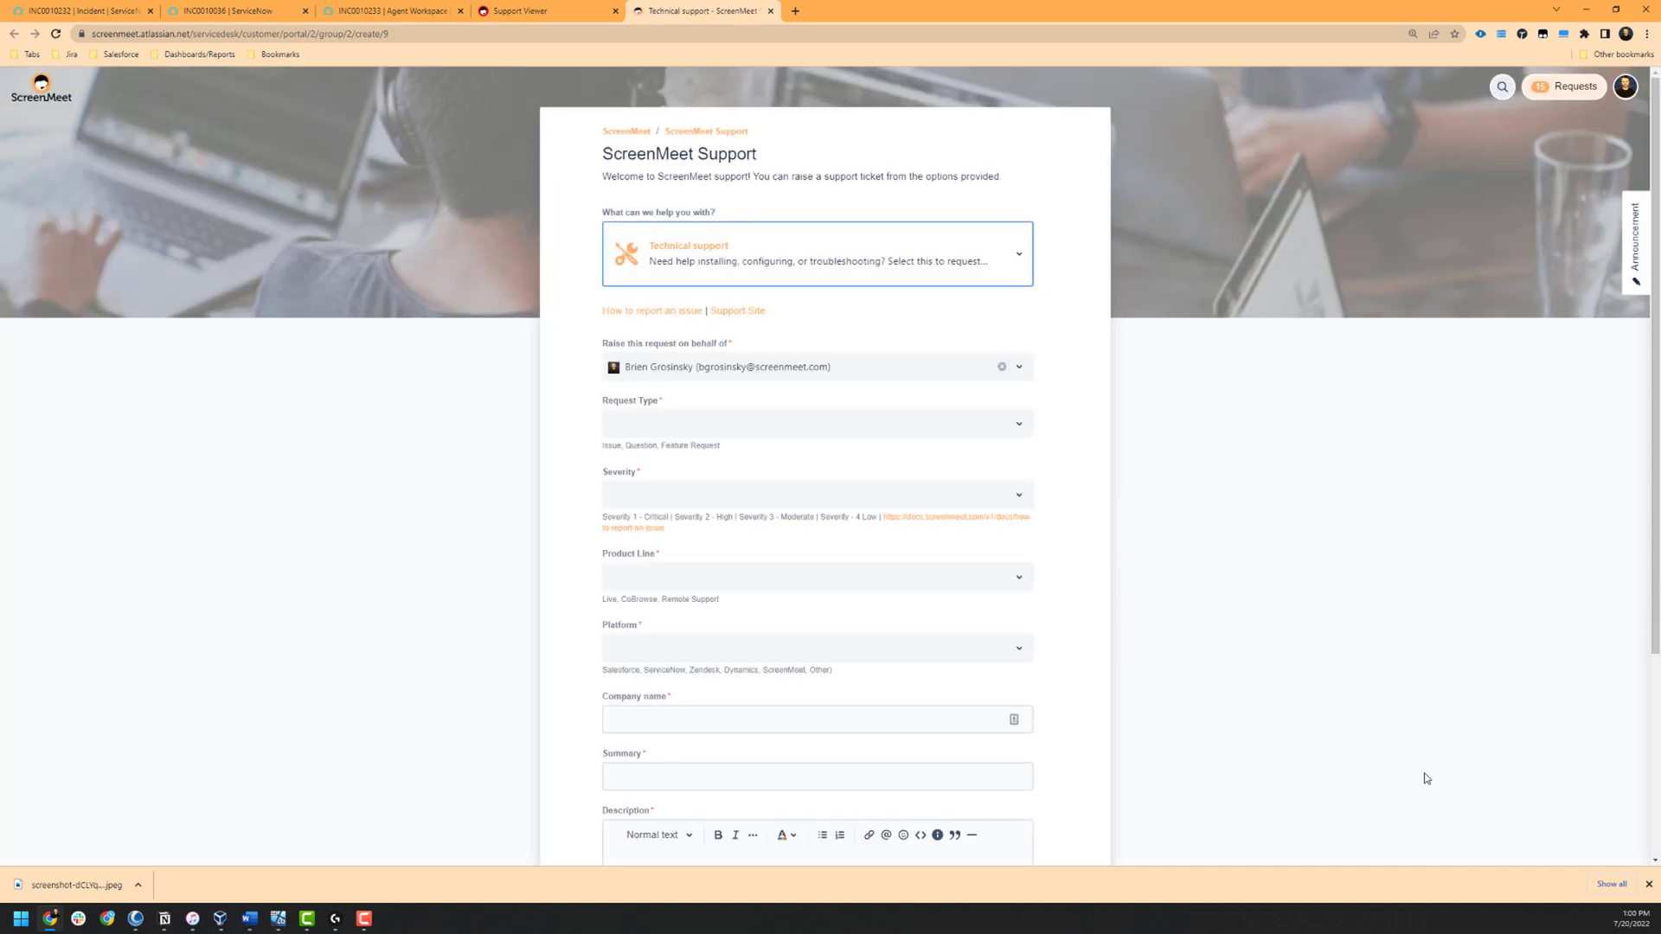
left_click(523, 9)
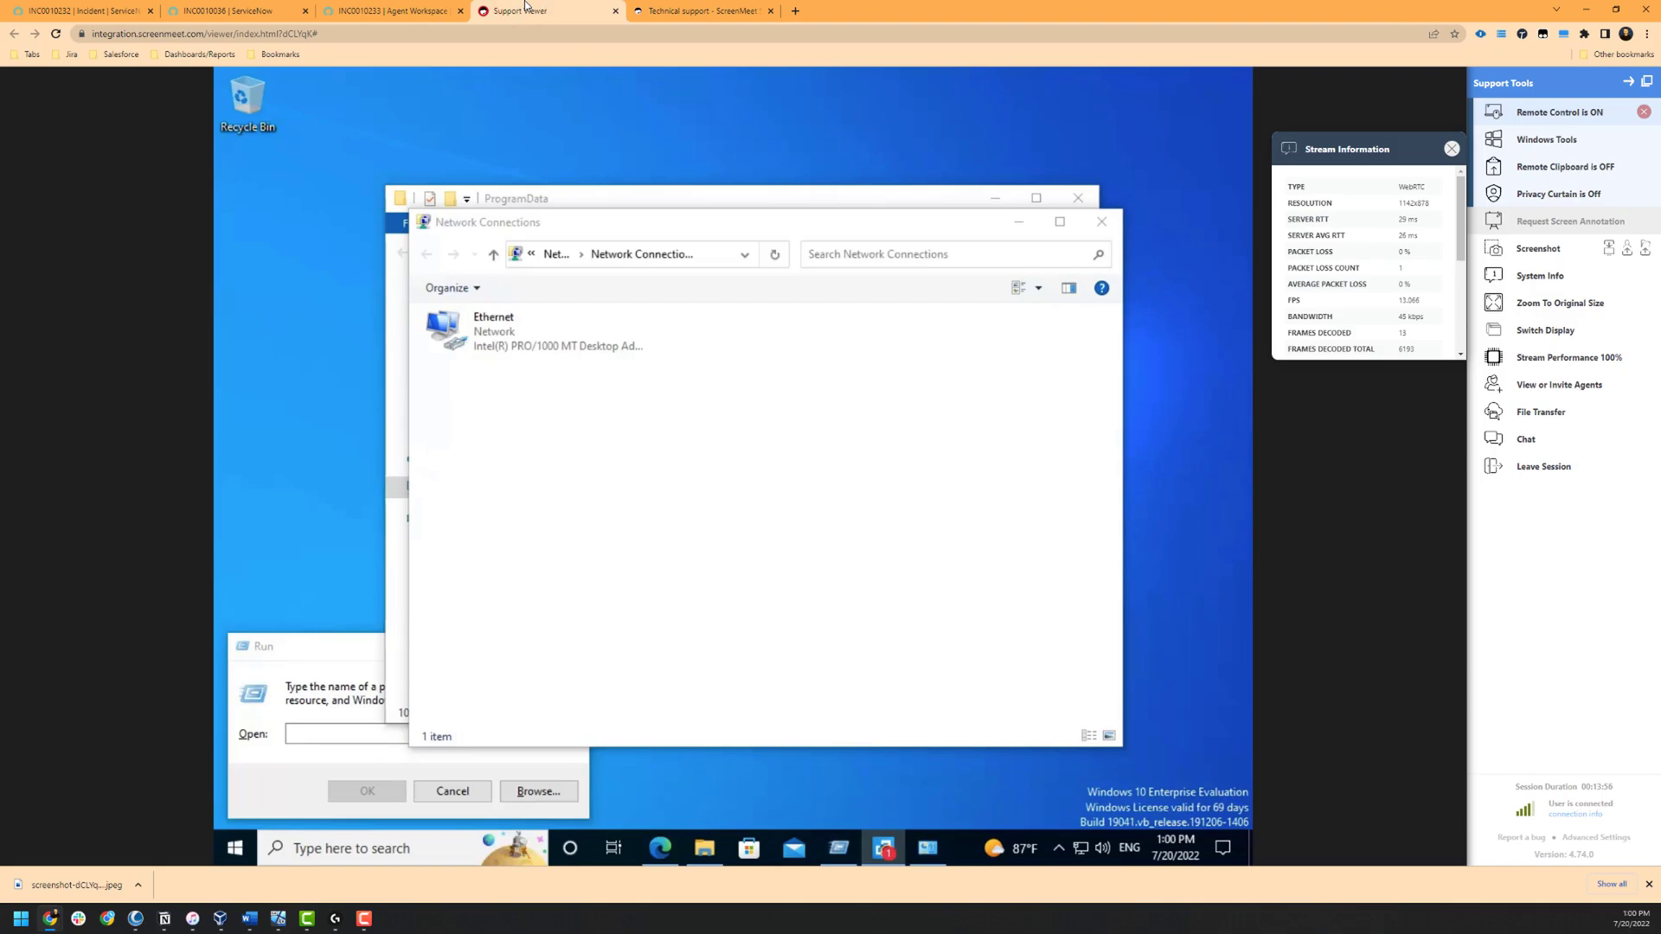
Step: Close the session for everyone, submit five-star feedback, and return to the INC0010233 tab
left_click(1540, 466)
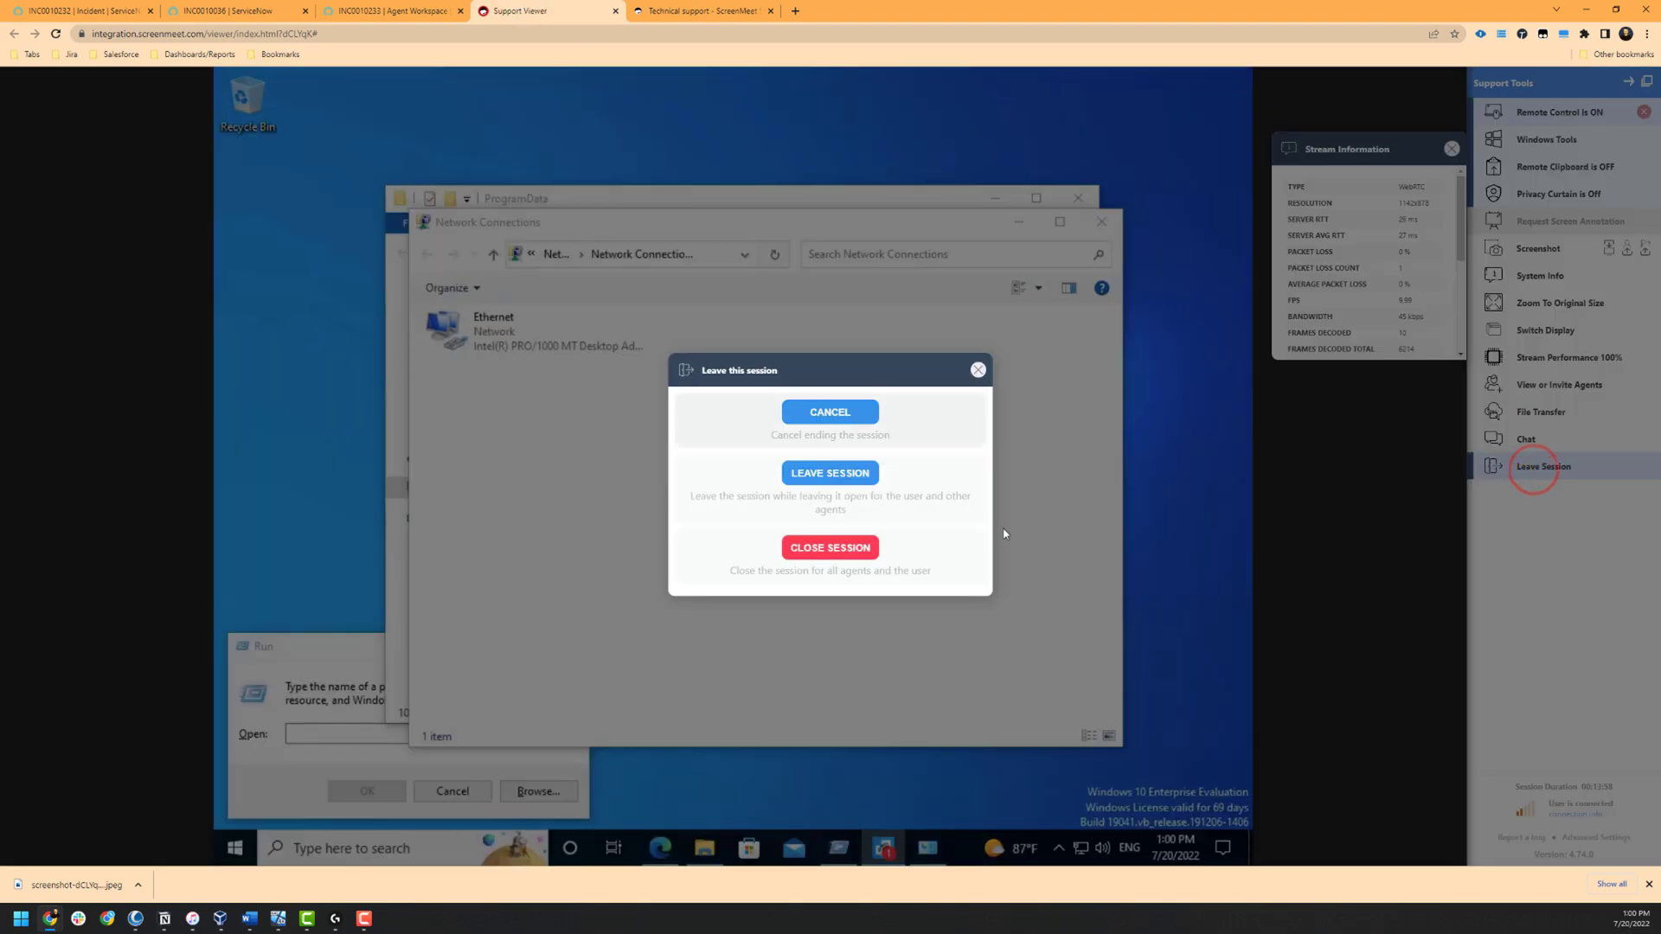
left_click(850, 547)
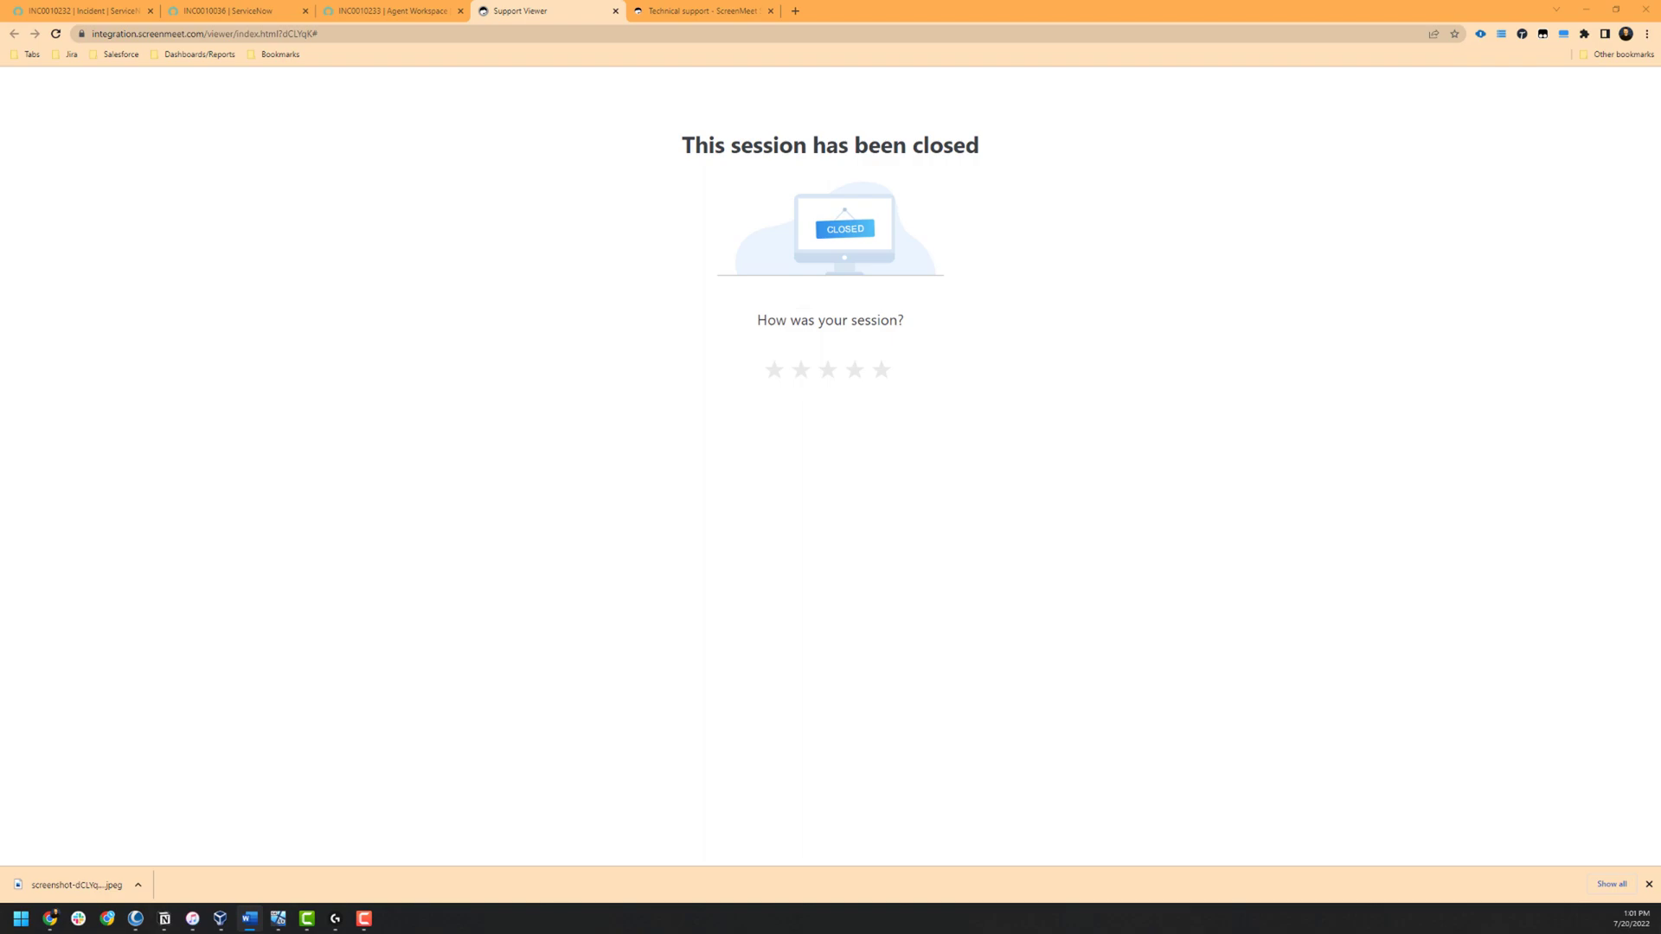
left_click(882, 369)
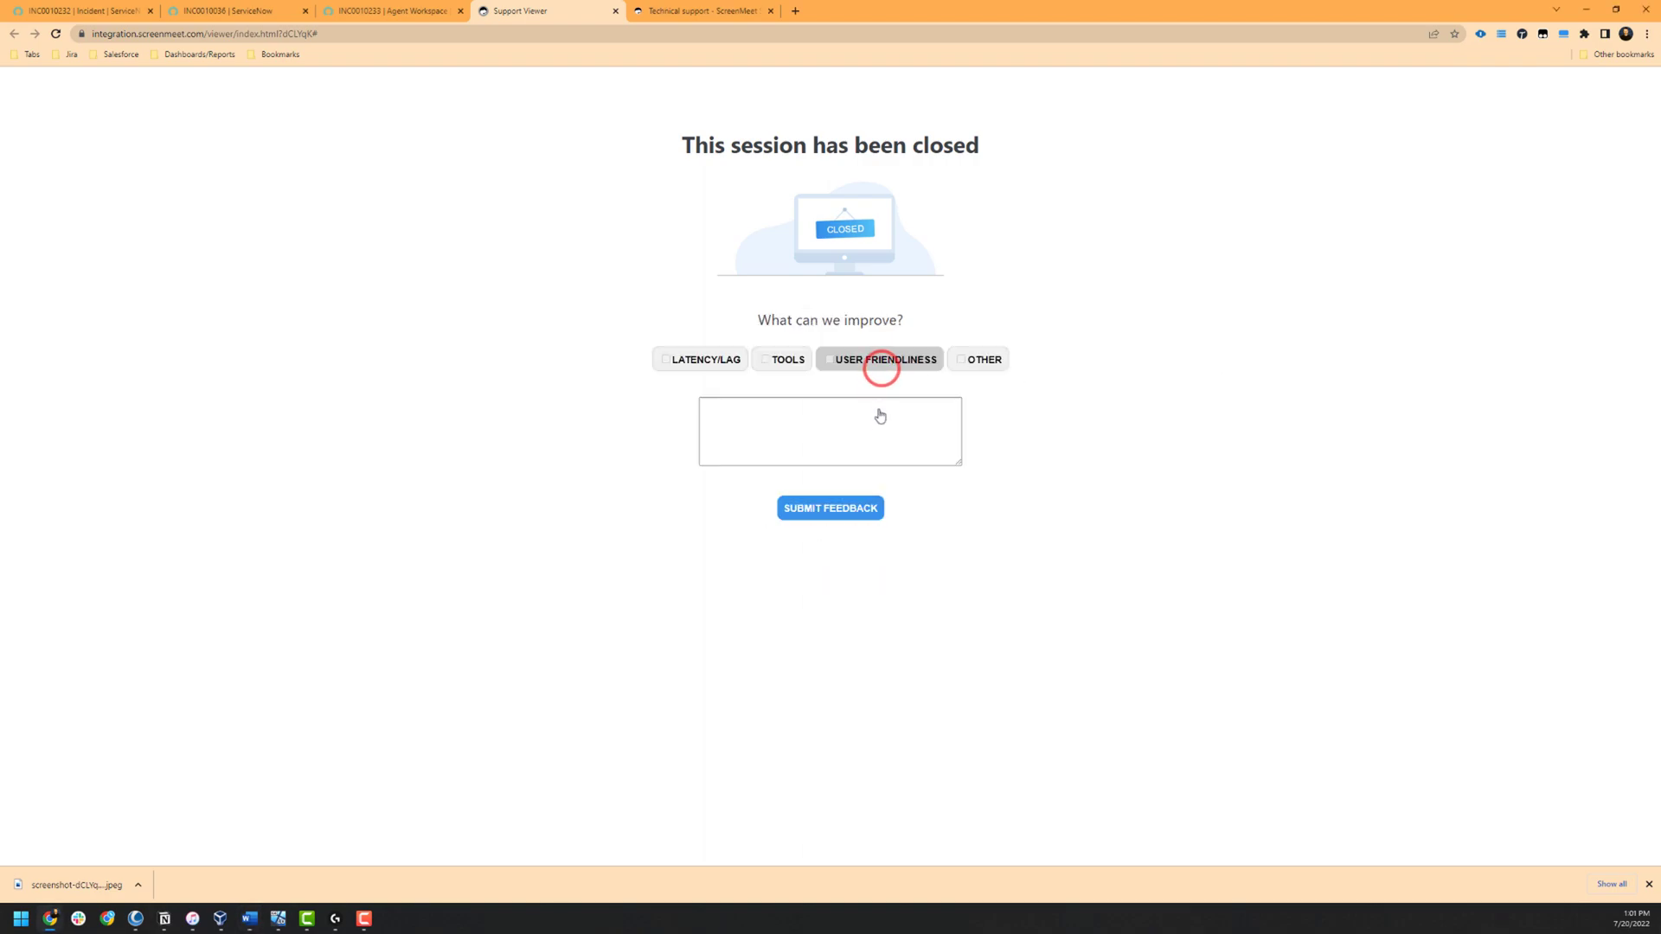
left_click(872, 509)
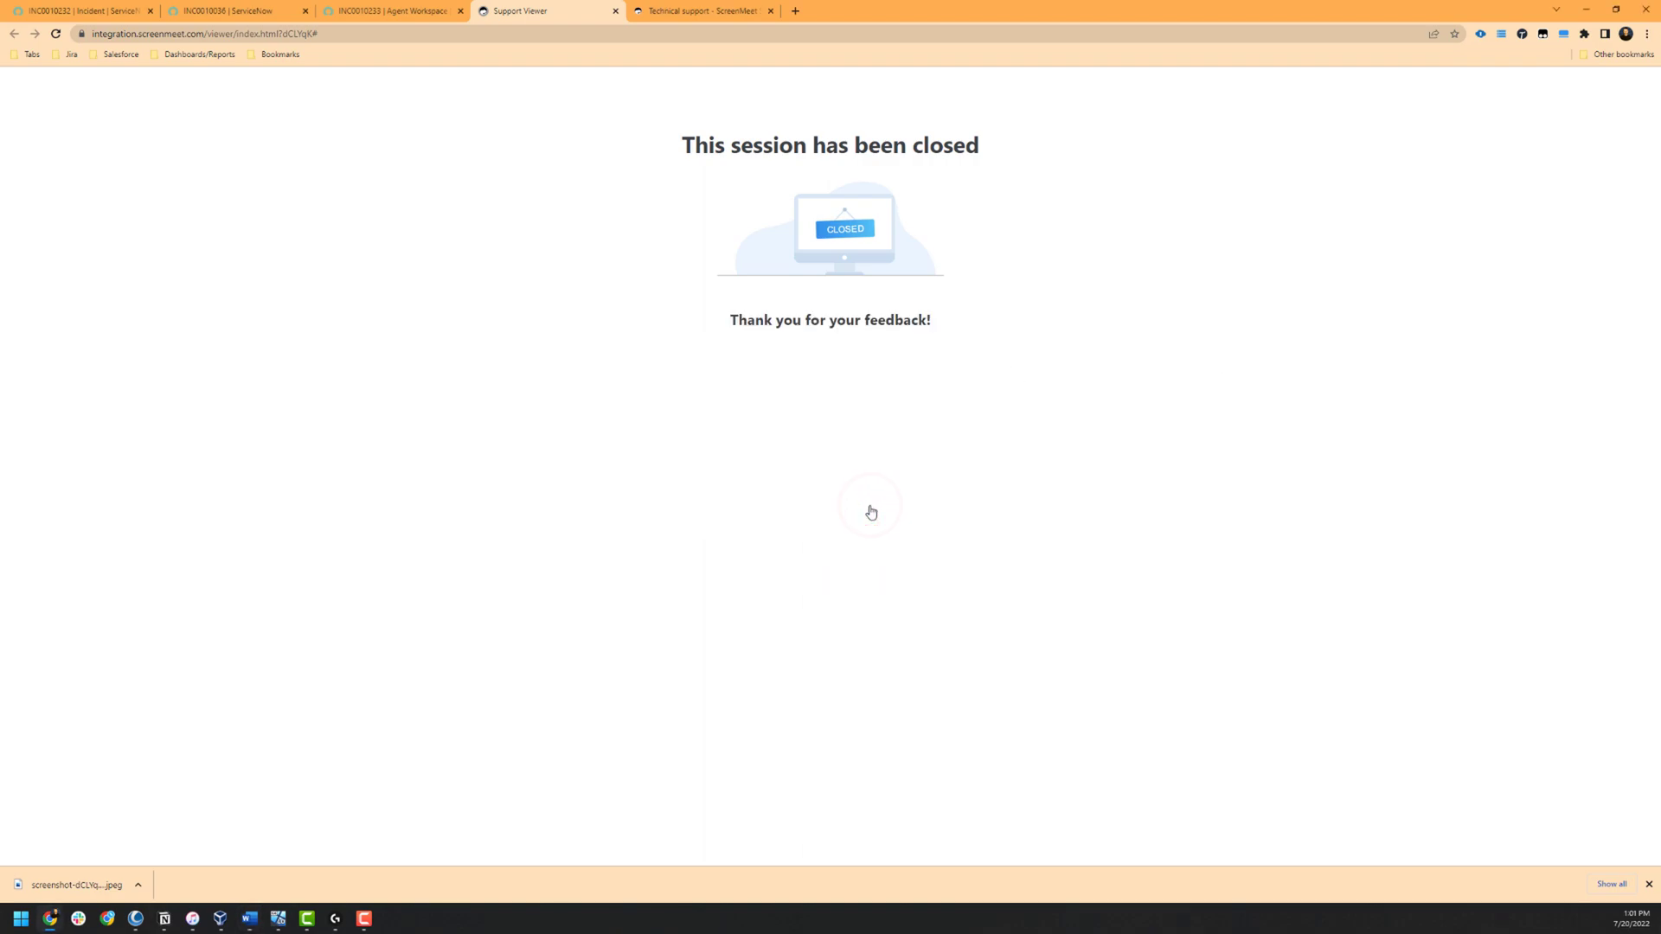
left_click(415, 9)
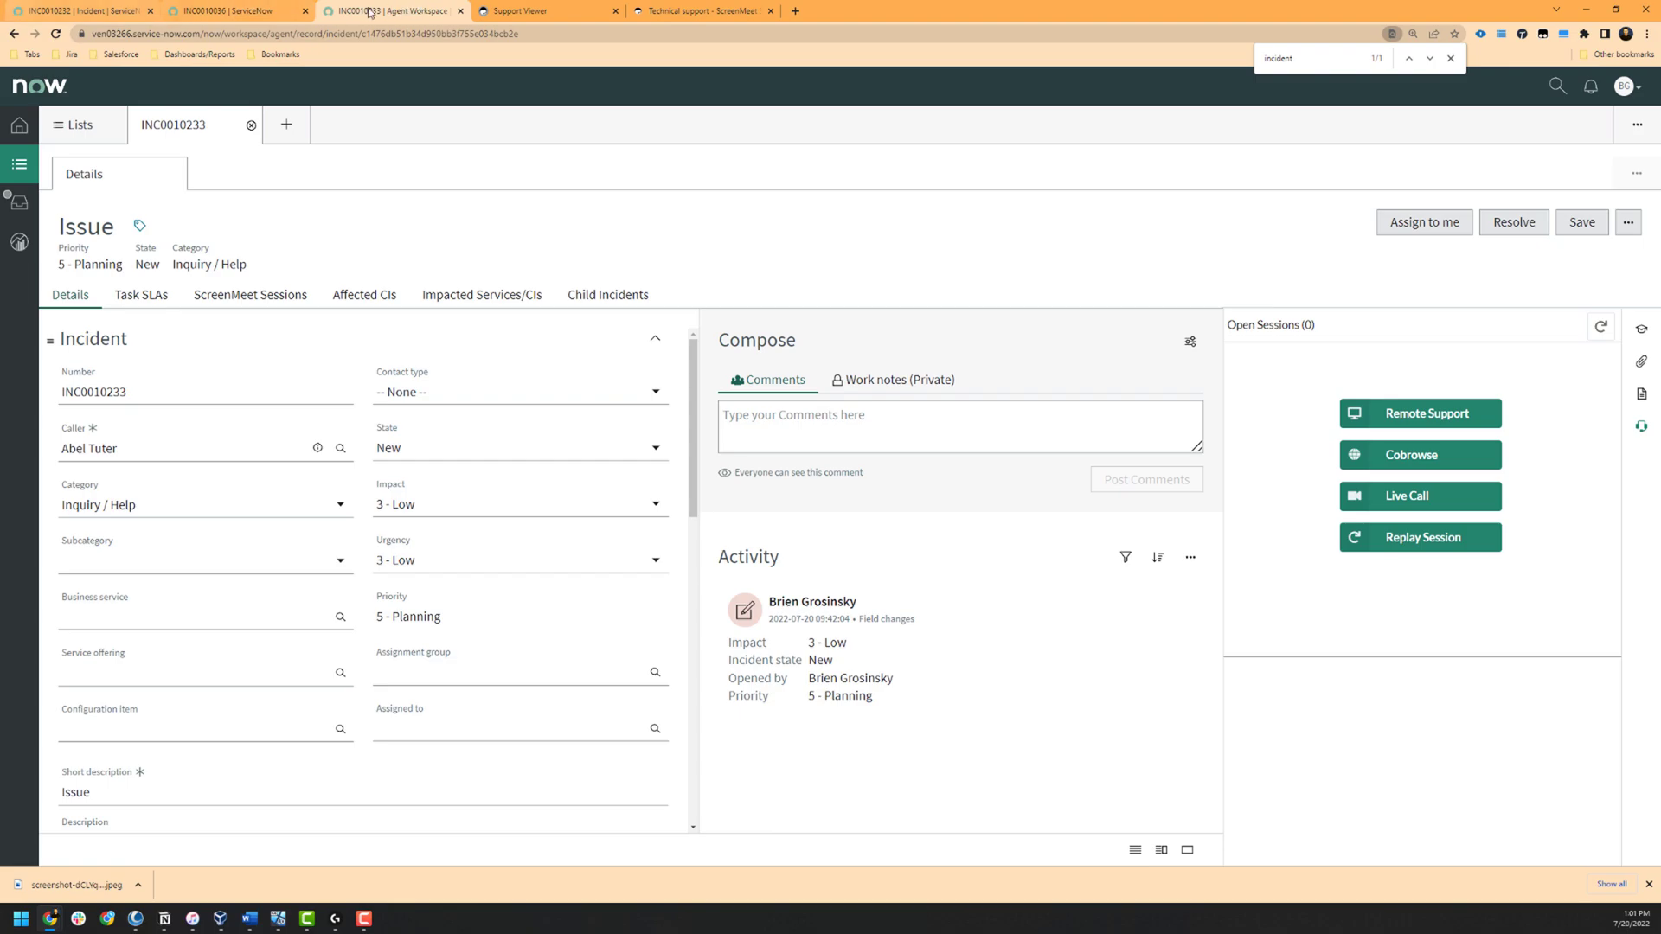
Step: Reload INC0010233 and show its ScreenMeet Sessions (1) tab listing the 14-minute session
left_click(55, 34)
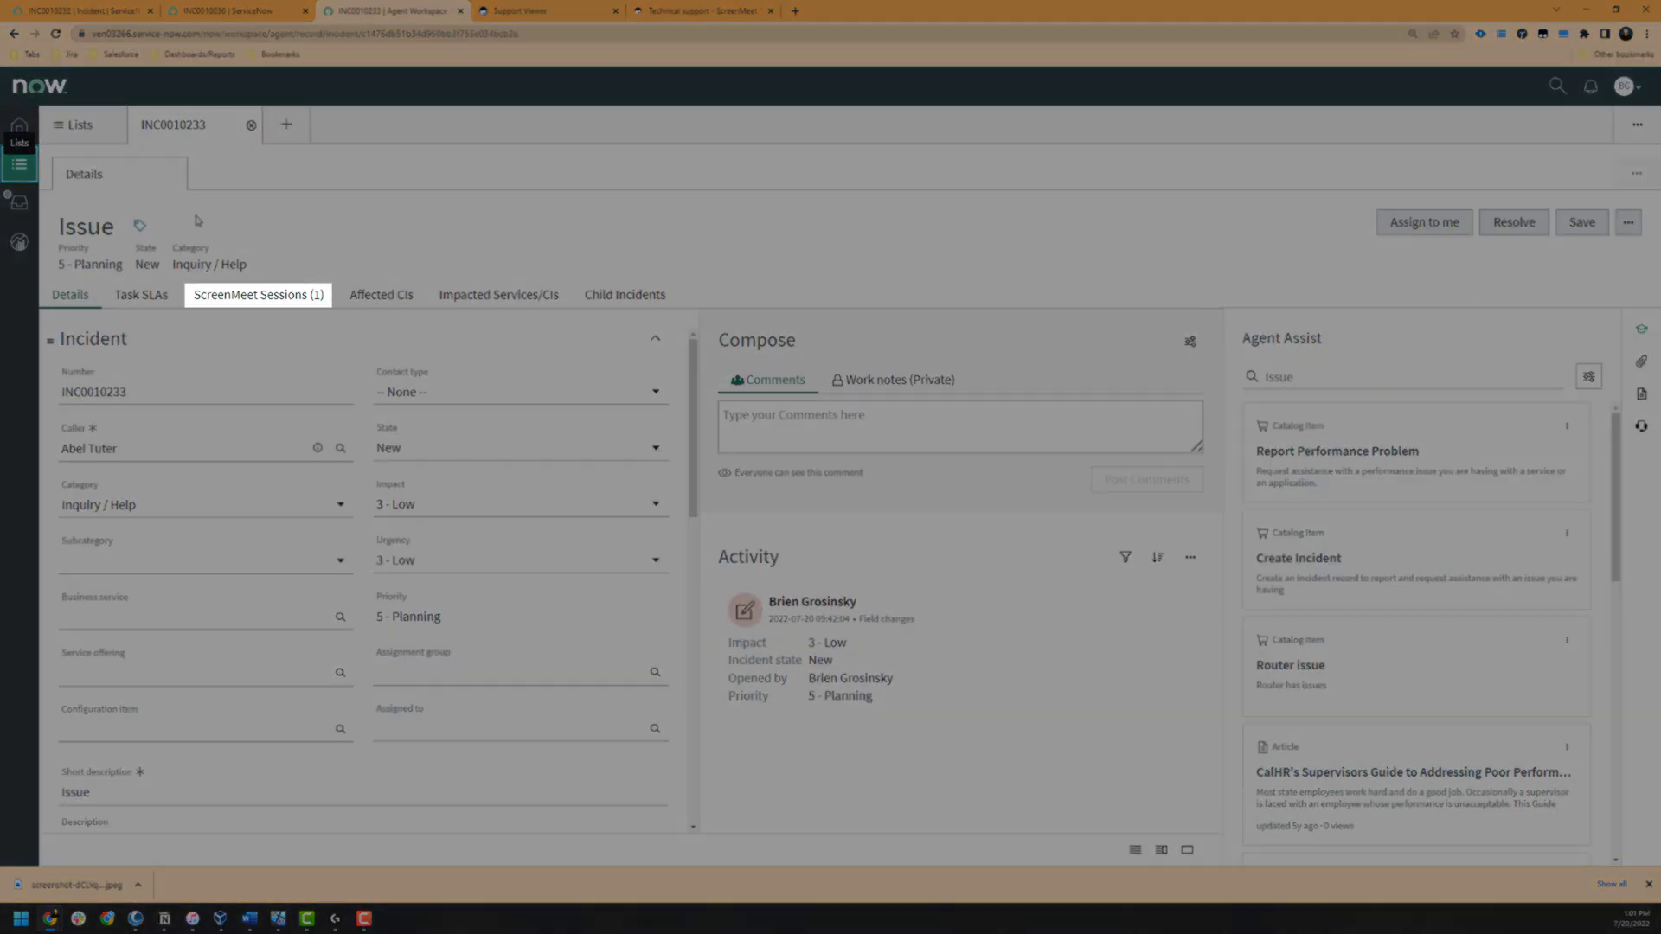
left_click(259, 295)
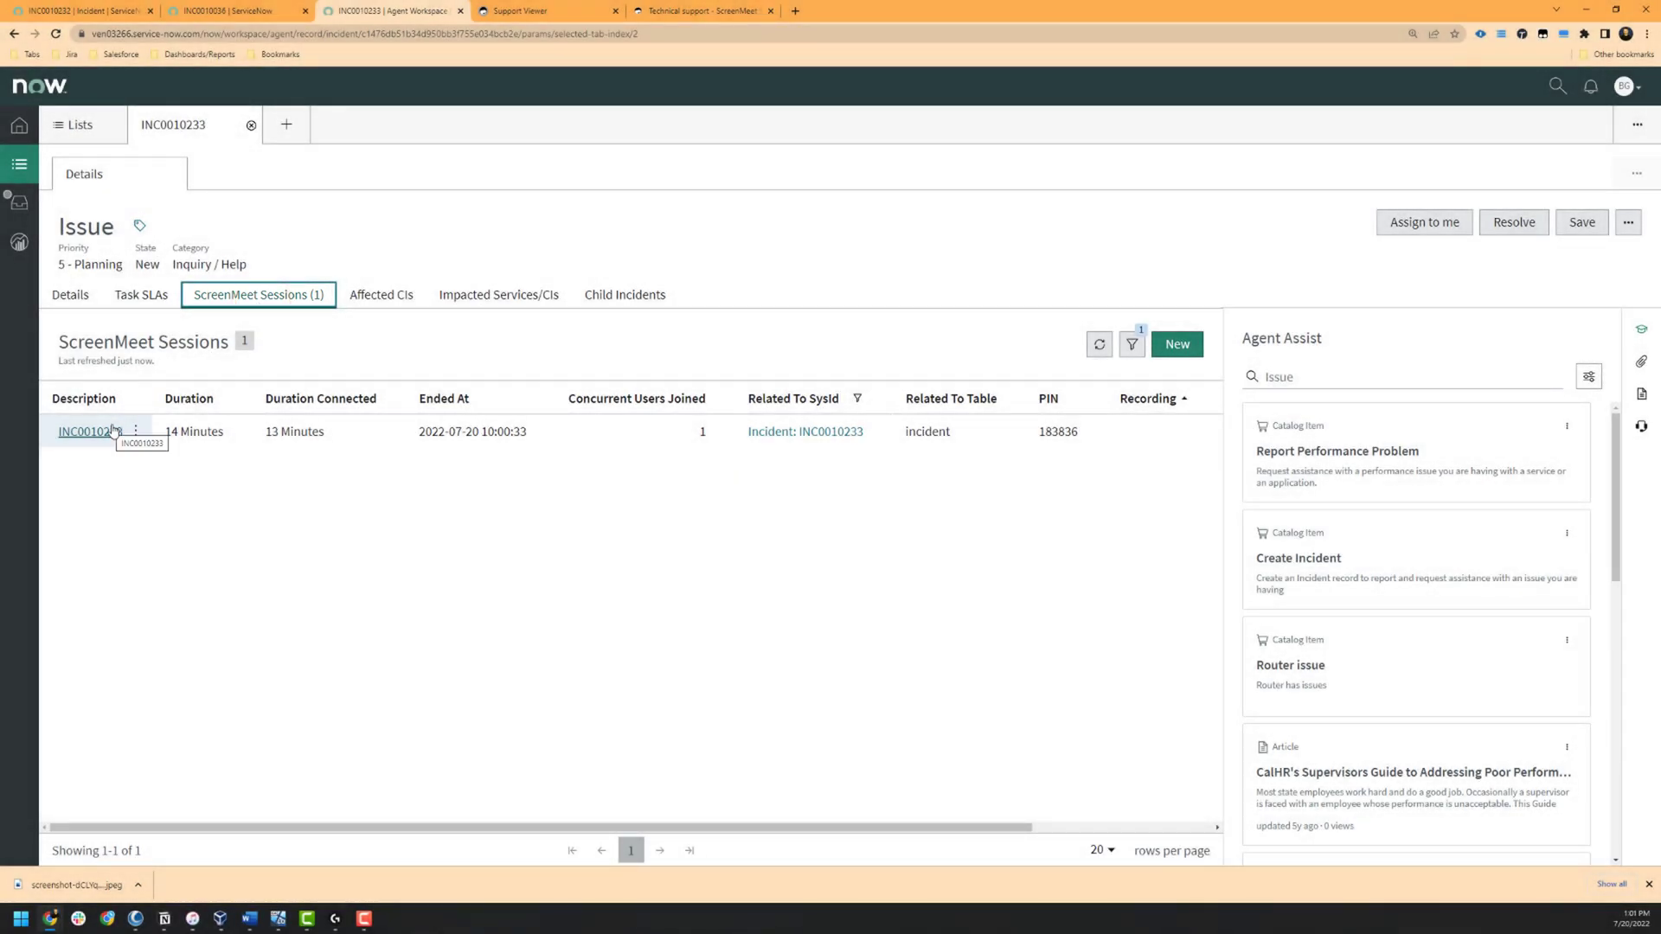
Step: Open the INC0010233 session record and list its 30 session log entries
left_click(102, 432)
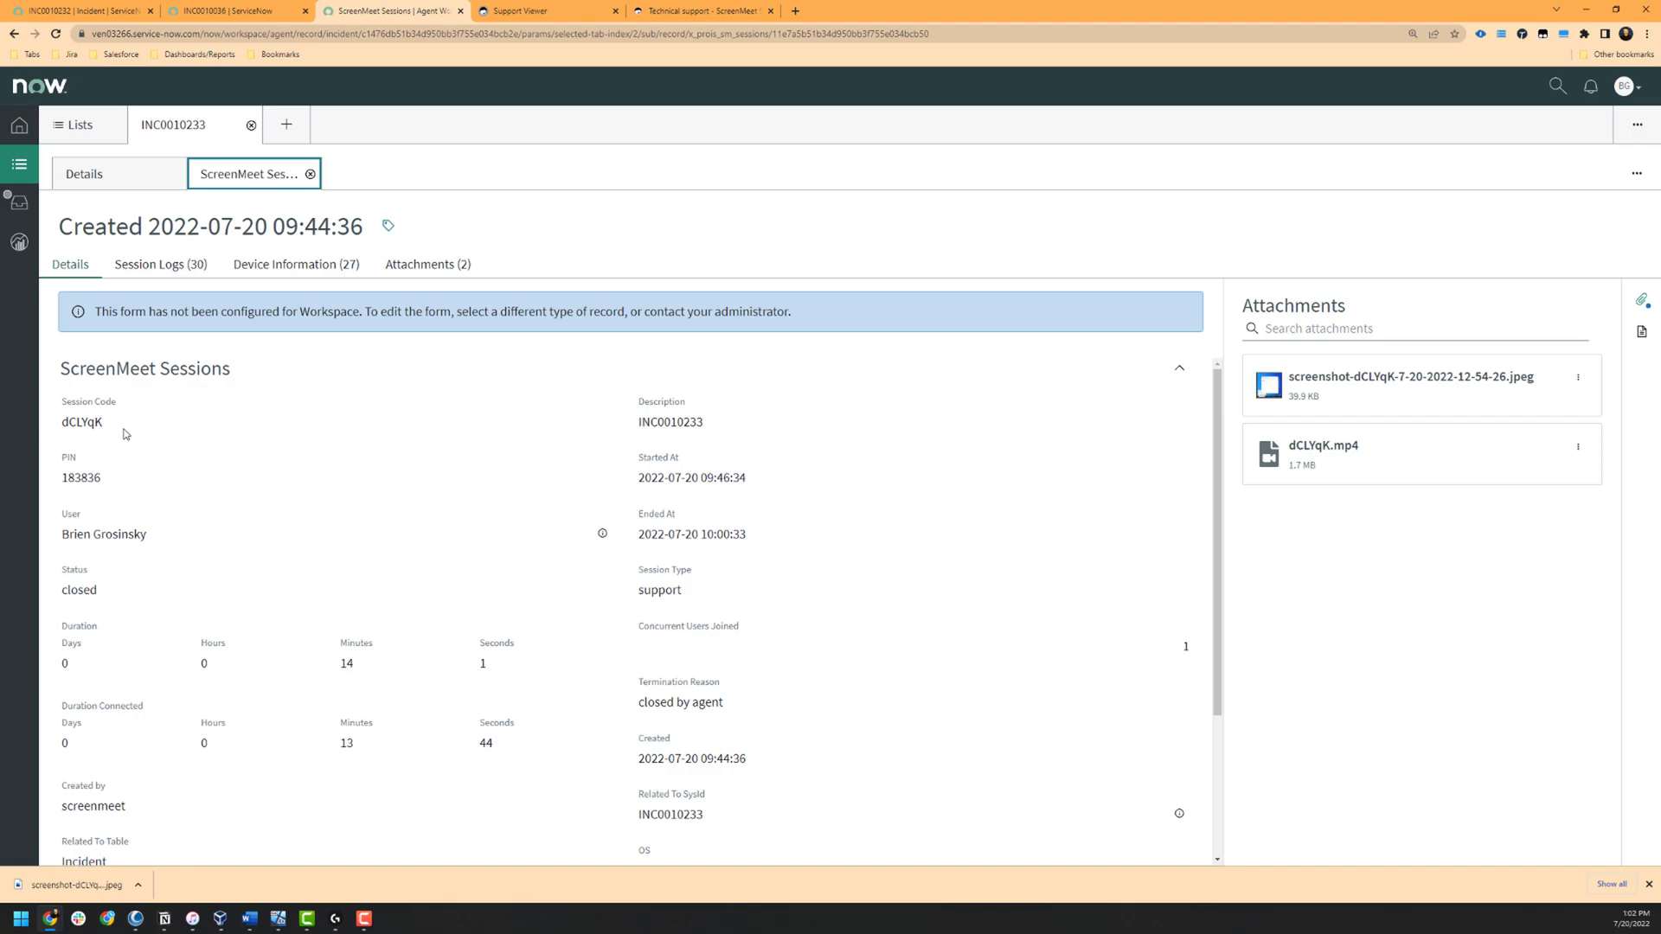
scroll(126, 434, "down", 2)
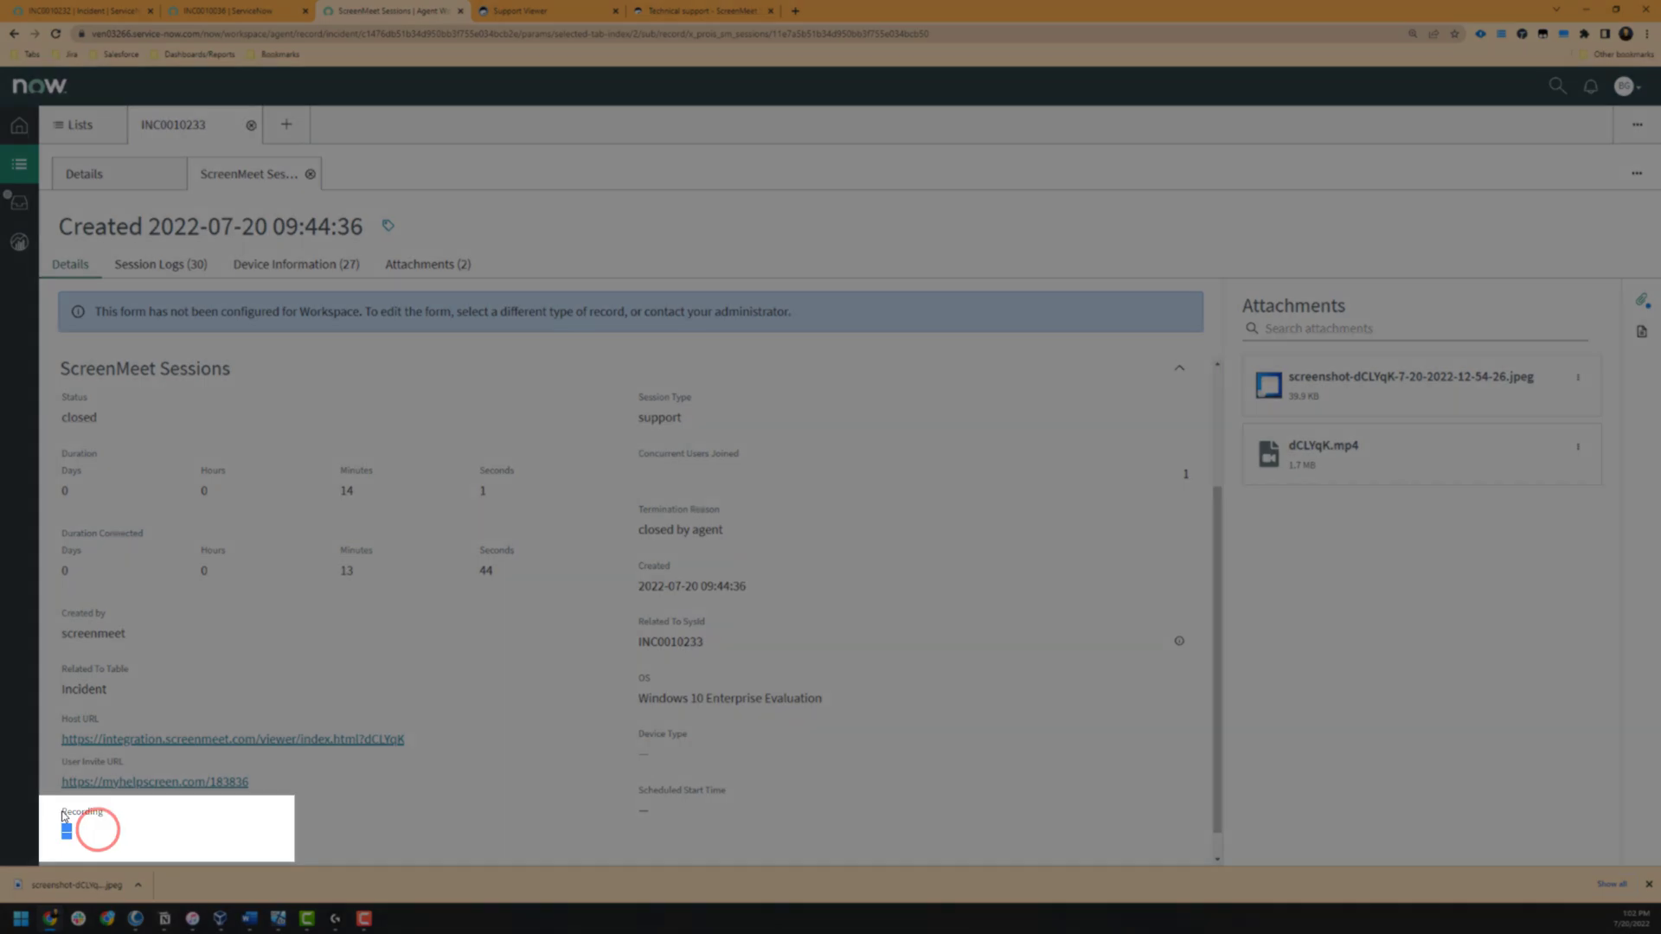
left_click(104, 820)
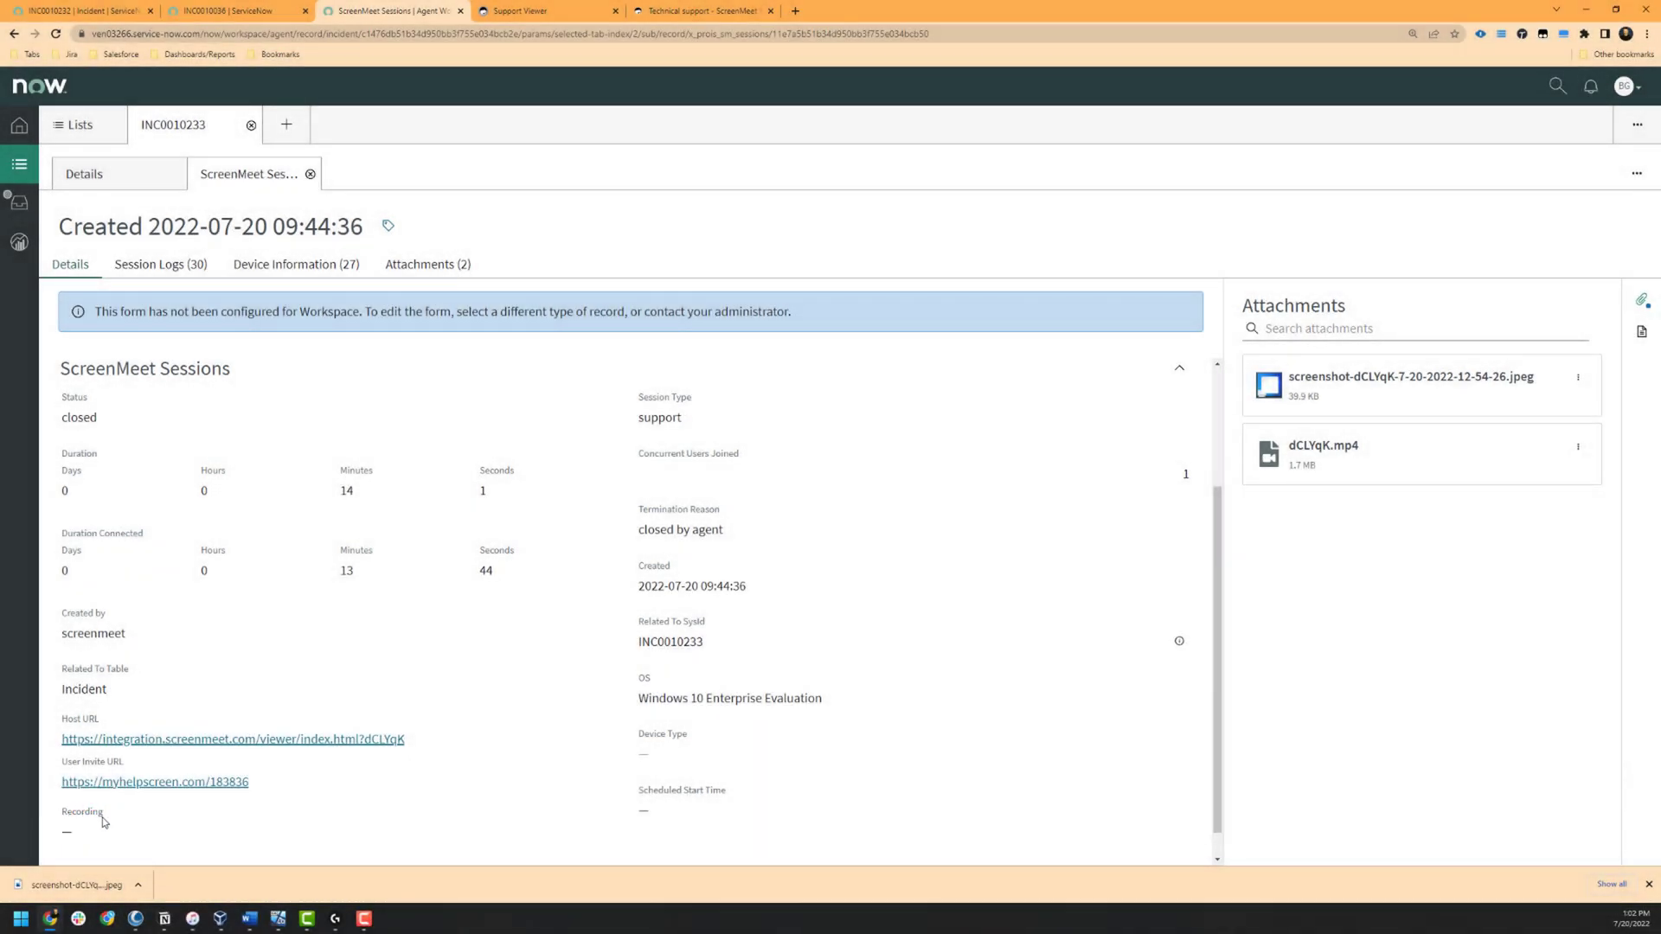
left_click(146, 263)
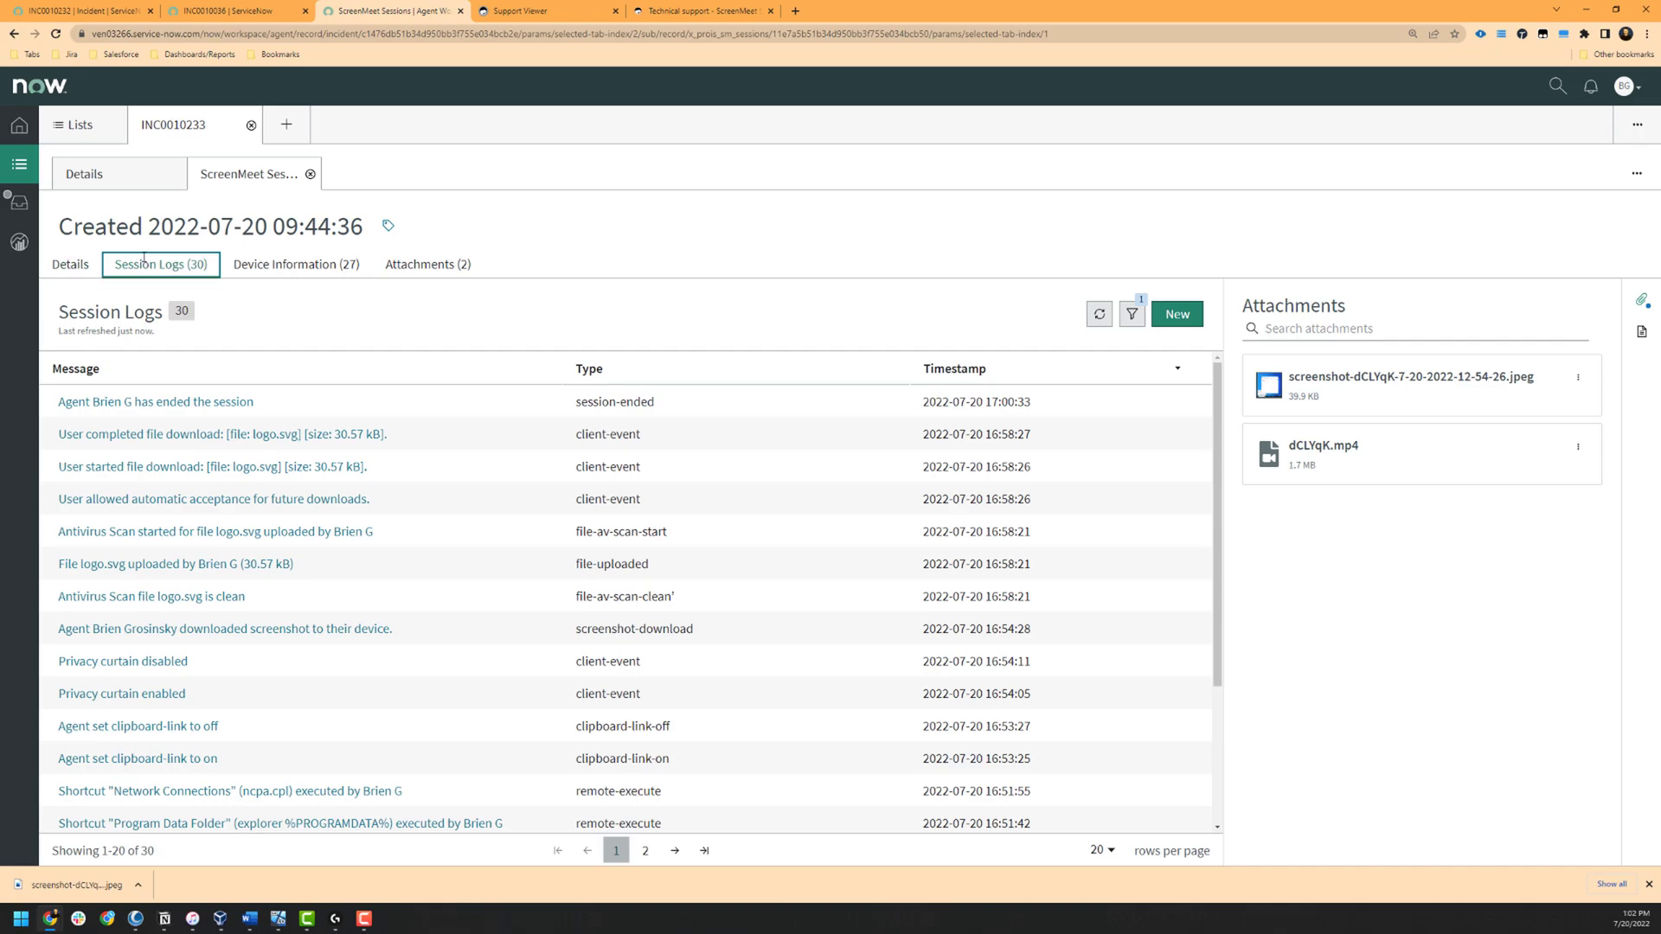
scroll(259, 606, "down", 3)
Step: Show session logs page 2, the Device Information (27) tab, then the dCLYqK.mp4 and screenshot attachments
left_click(645, 850)
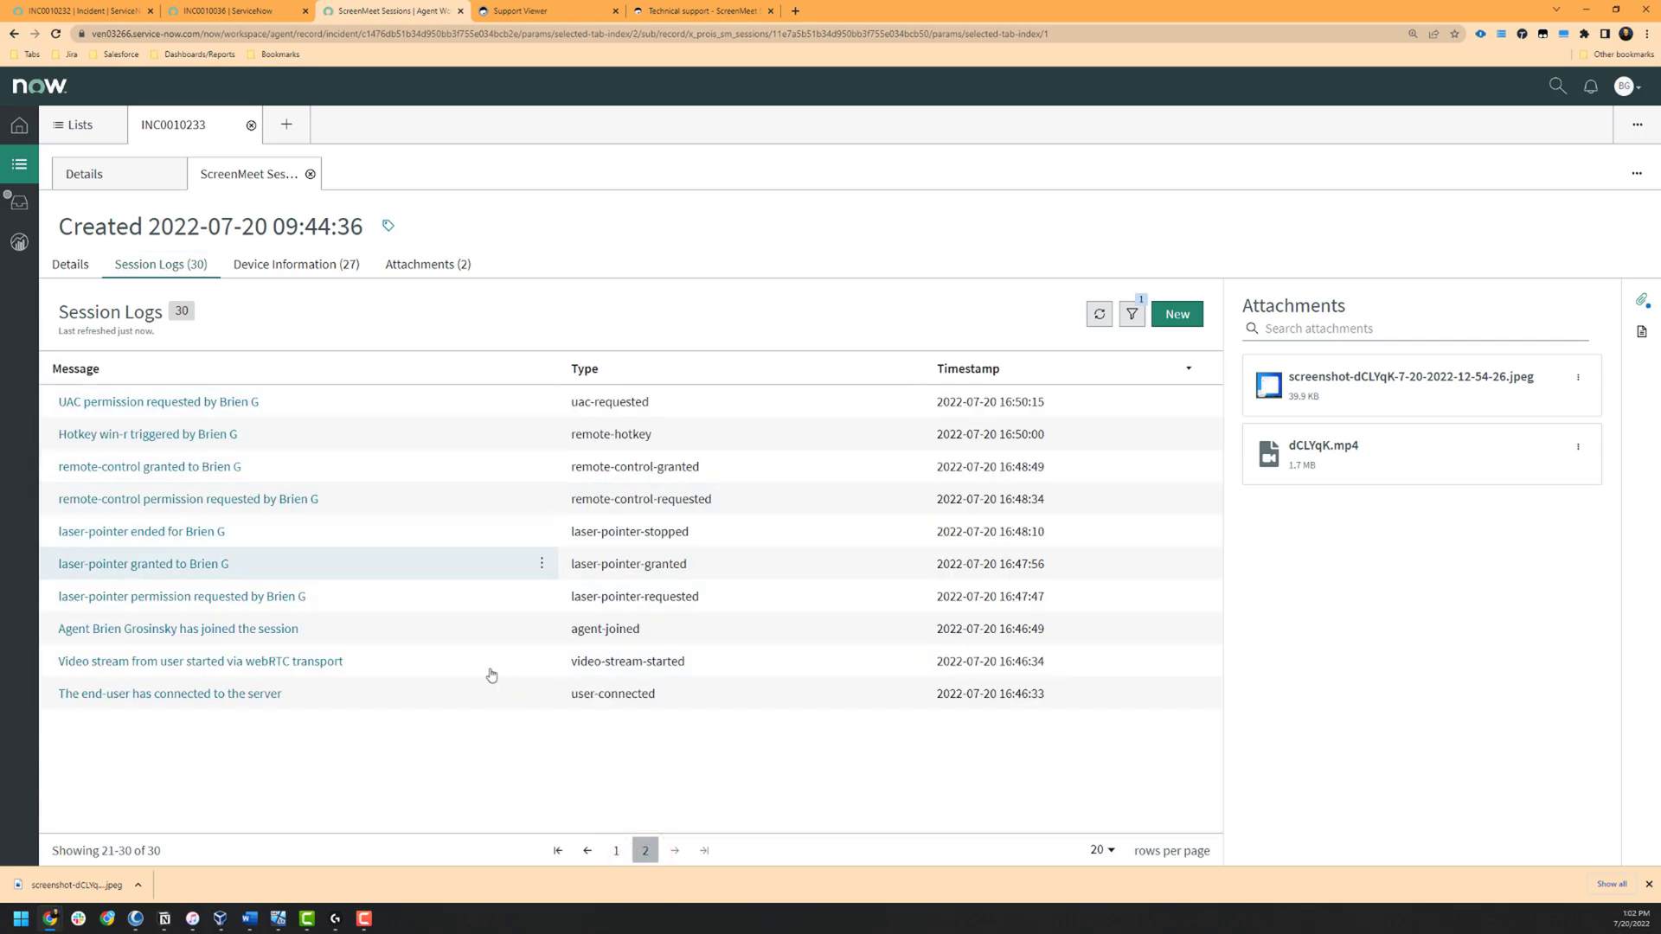
left_click(315, 274)
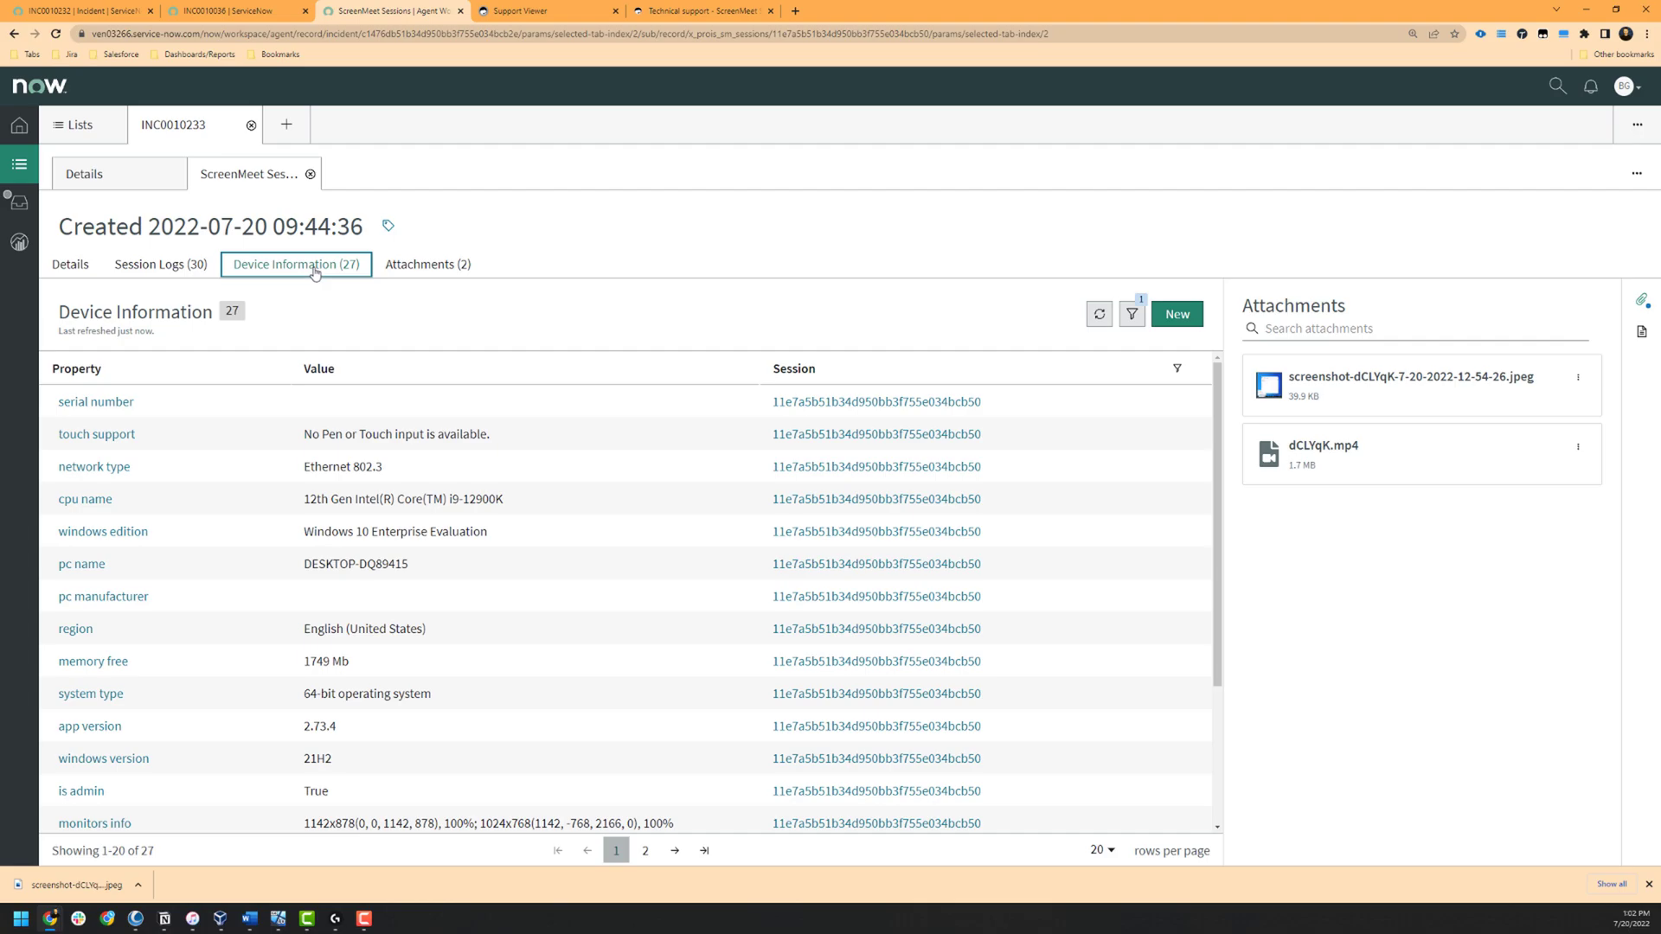
left_click(410, 270)
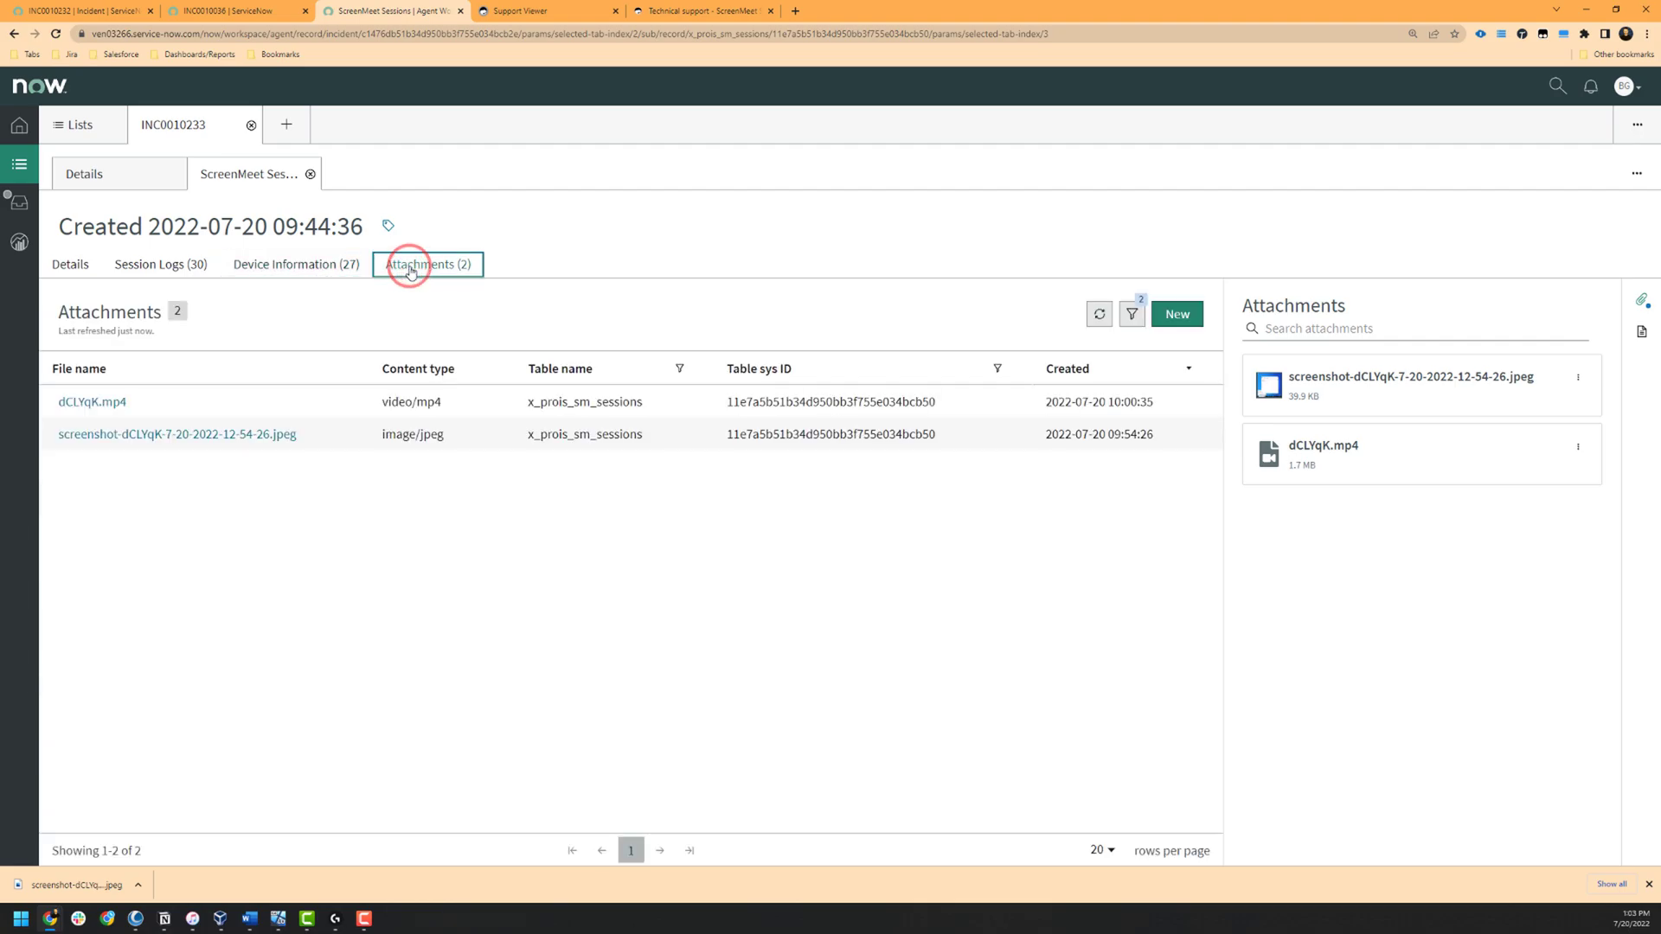